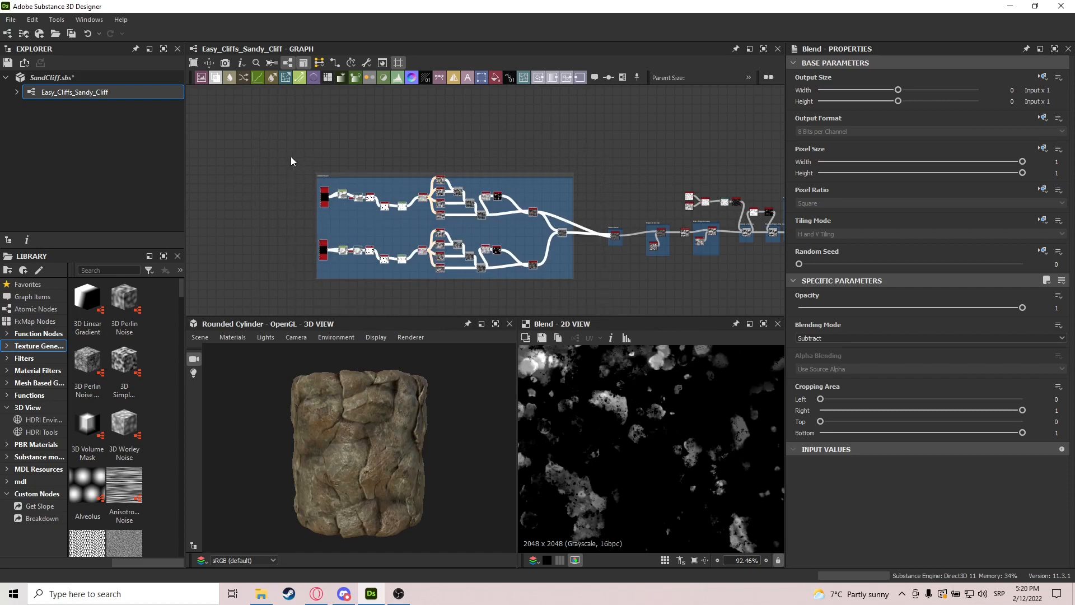
Inspect the output and parameters of the Tile Sampler that starts the upper chain in the Cobble Shape frame.
drag(582, 286, 484, 223)
drag(588, 275, 317, 156)
mouse_move(287, 155)
mouse_down()
mouse_move(358, 162)
mouse_move(608, 295)
mouse_move(626, 288)
mouse_move(334, 160)
mouse_move(282, 154)
mouse_up()
drag(290, 134, 615, 292)
scroll(308, 192, up, 5)
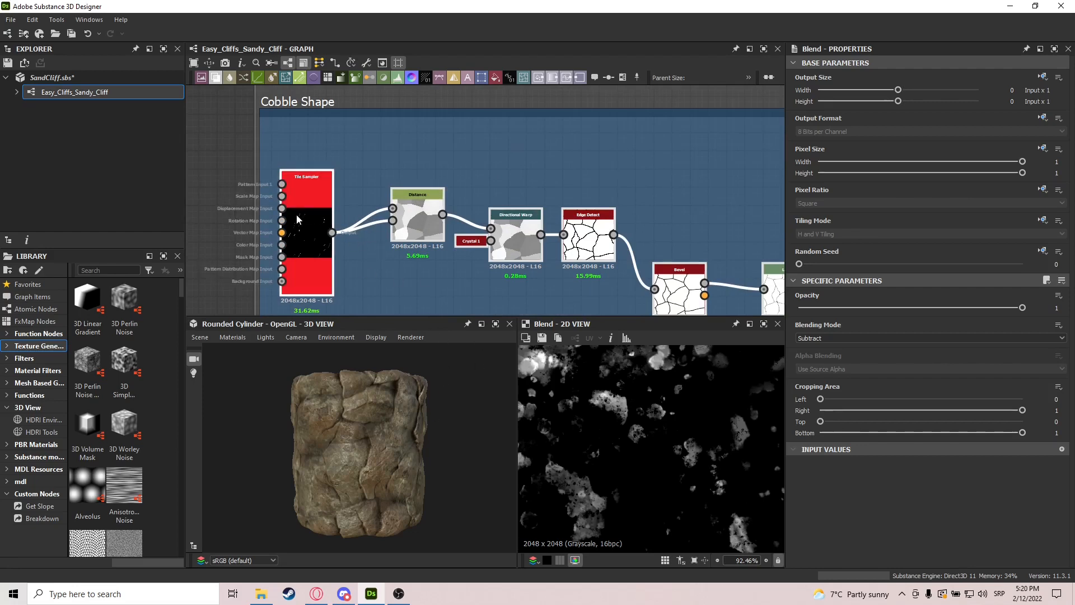
click(297, 220)
scroll(618, 464, down, 8)
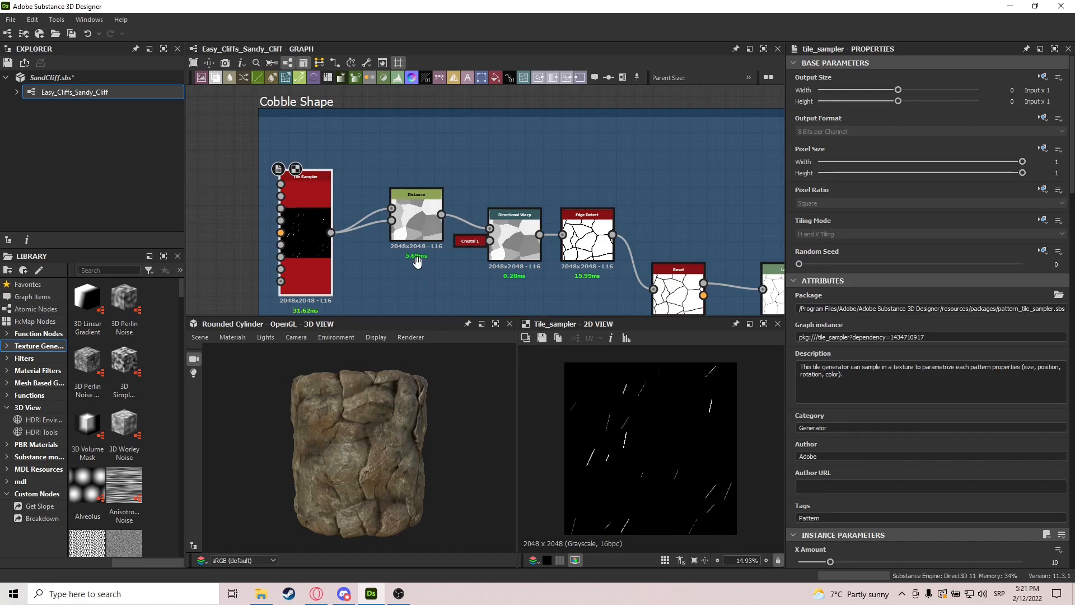
Preview the Distance and Directional Warp nodes following the upper Tile Sampler and review their parameters.
middle_drag(420, 245, 418, 239)
click(418, 224)
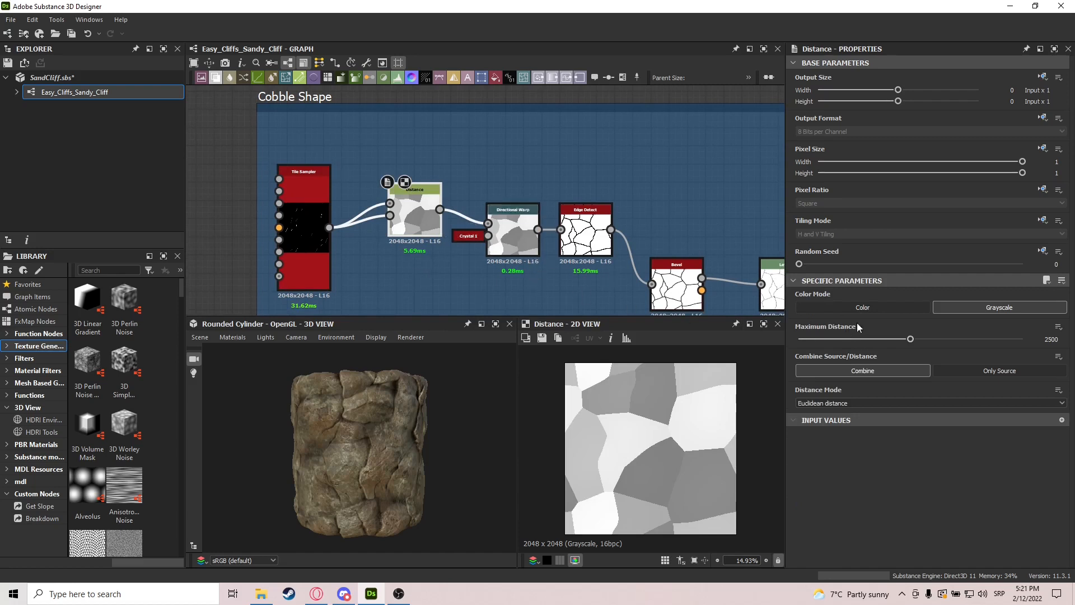
middle_drag(505, 247, 419, 224)
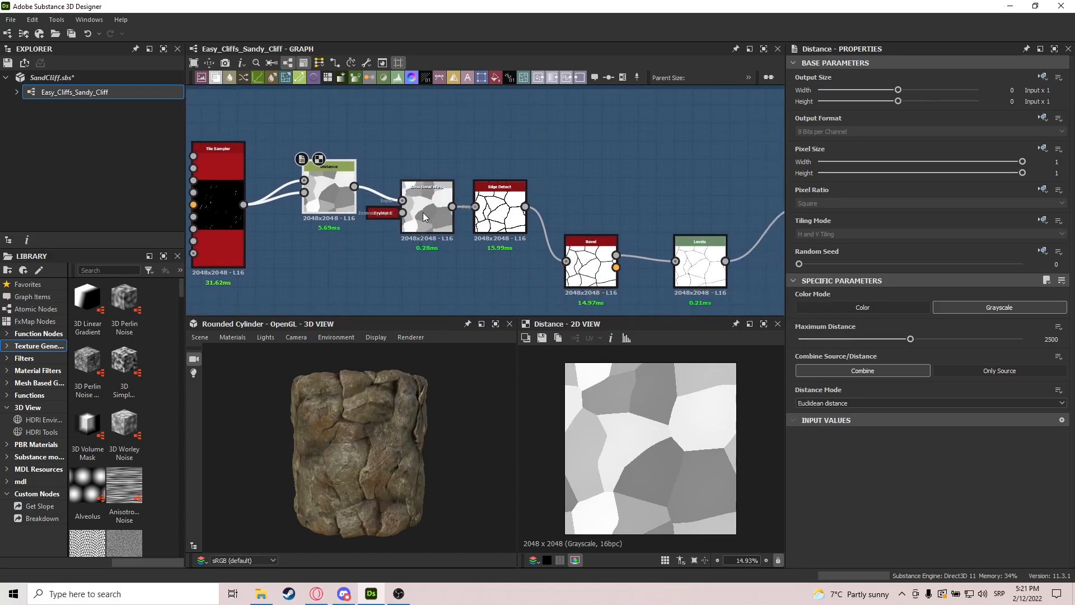
double_click(423, 214)
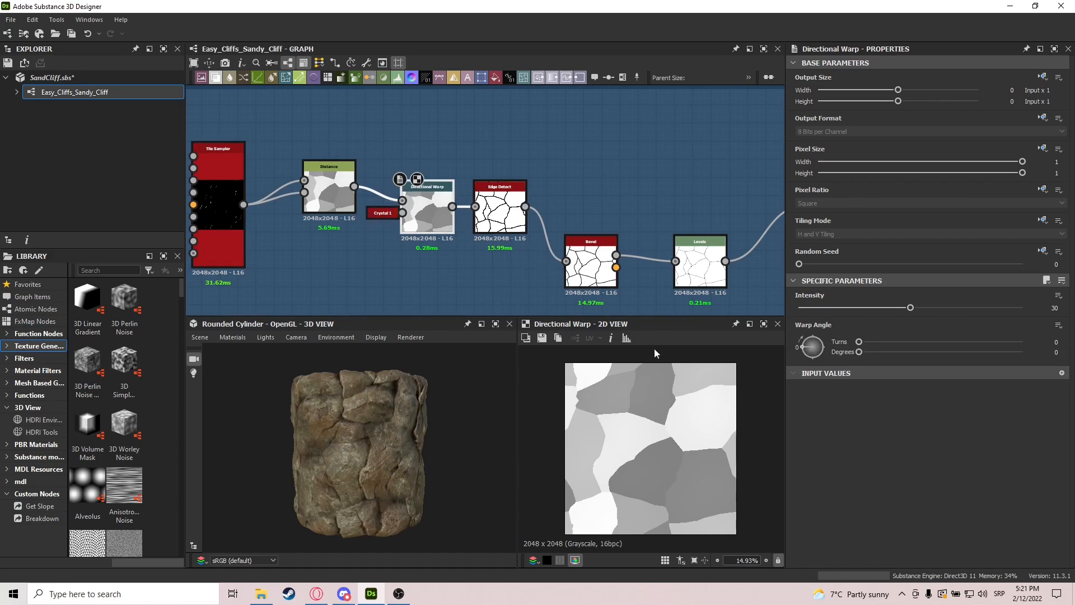
scroll(653, 448, up, 3)
scroll(644, 432, down, 2)
Preview the Edge Detect and Bevel outputs in the upper cobble chain.
middle_drag(475, 261, 405, 257)
double_click(430, 212)
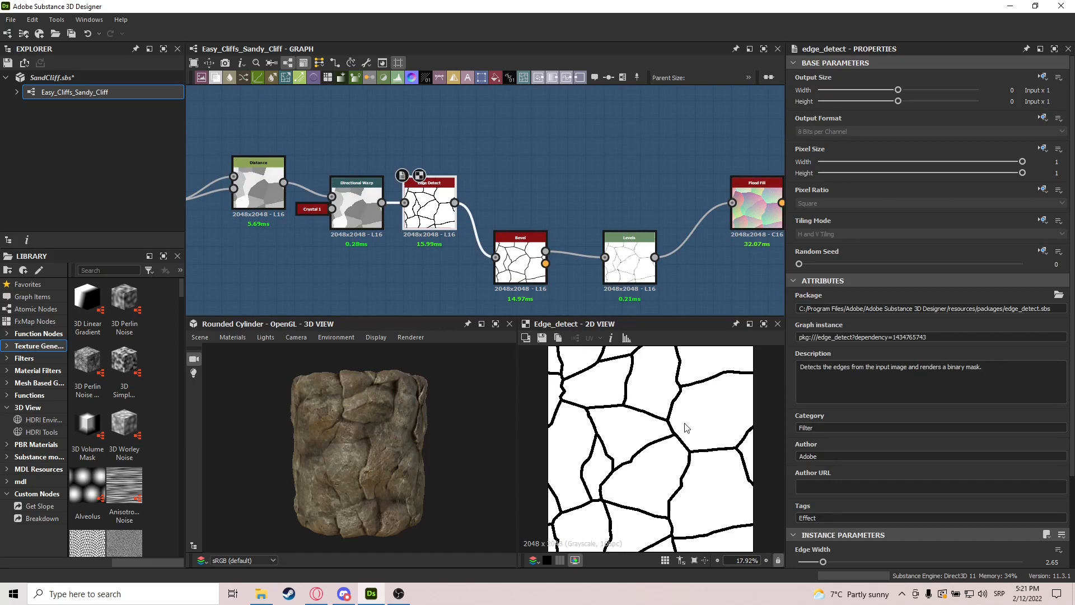
middle_drag(521, 262, 460, 212)
double_click(460, 212)
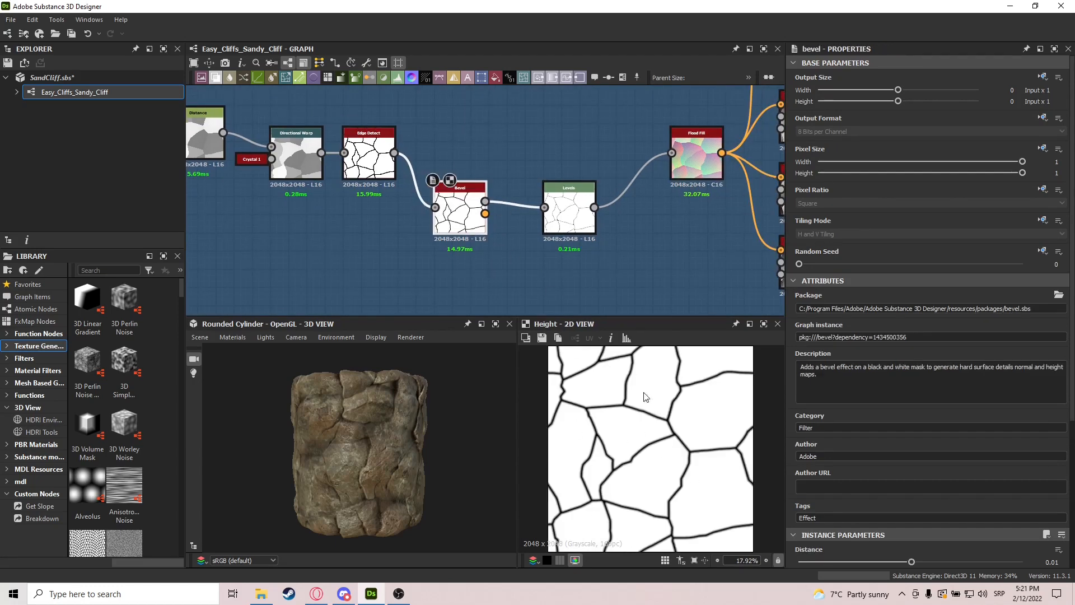
Examine the Levels output's edge lines up close and preview the Flood Fill node fed by it.
middle_drag(556, 256, 530, 251)
double_click(542, 212)
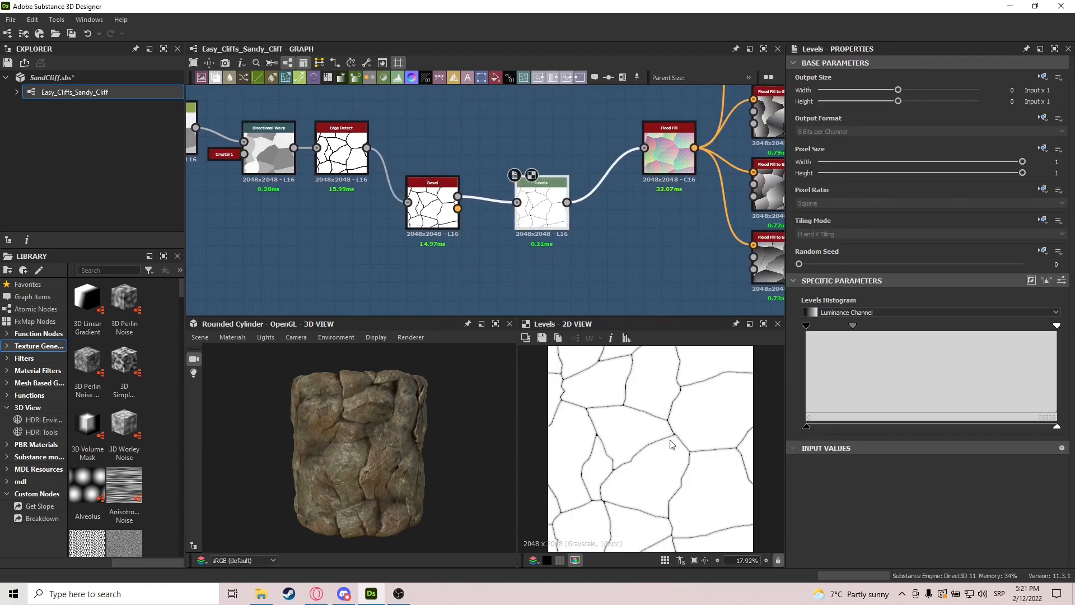
scroll(661, 394, up, 5)
scroll(660, 381, up, 4)
scroll(659, 378, down, 5)
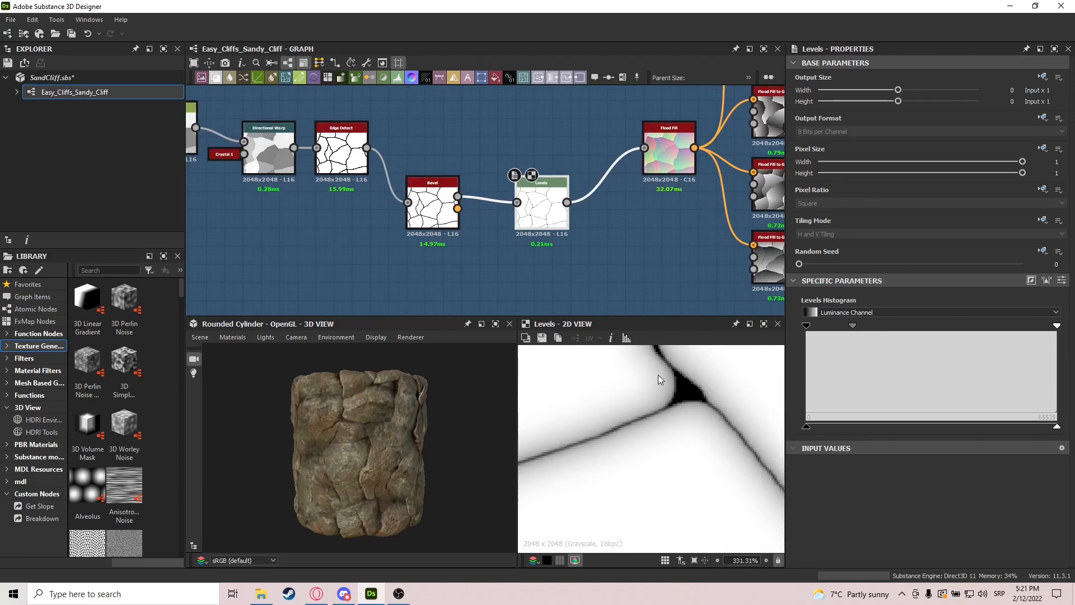
middle_drag(640, 214, 532, 239)
double_click(558, 180)
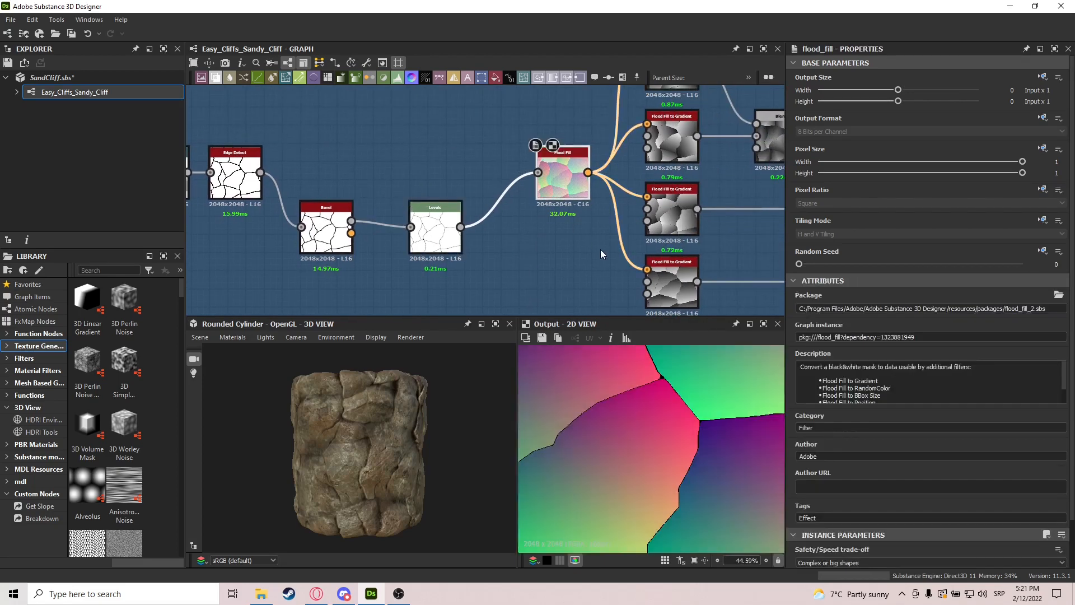
Preview each of the four Flood Fill to Gradient nodes connected to the upper Flood Fill.
middle_drag(597, 250, 448, 261)
scroll(448, 261, down, 3)
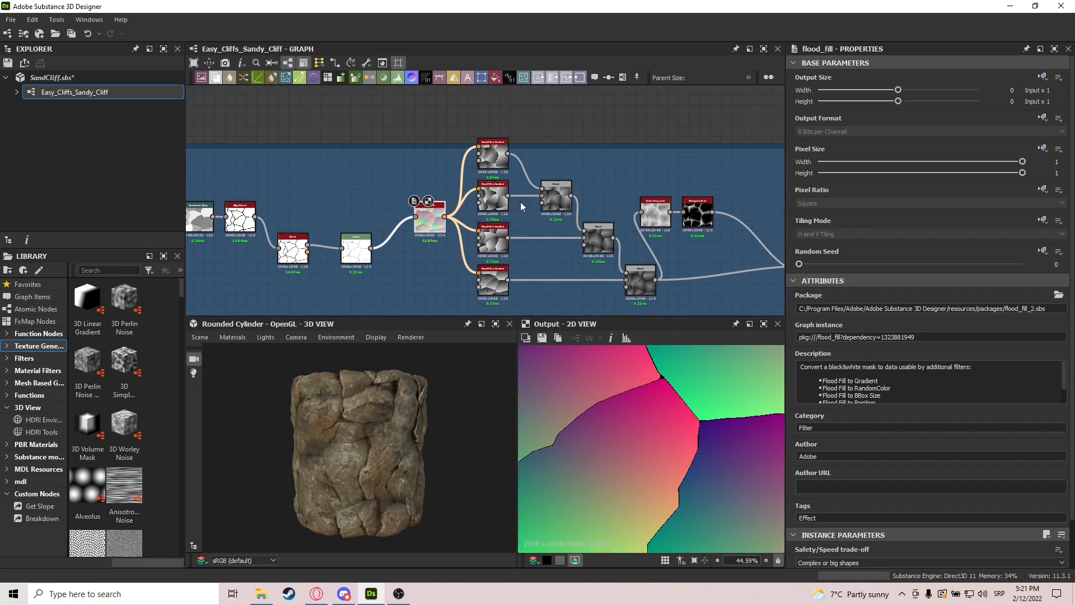
double_click(487, 161)
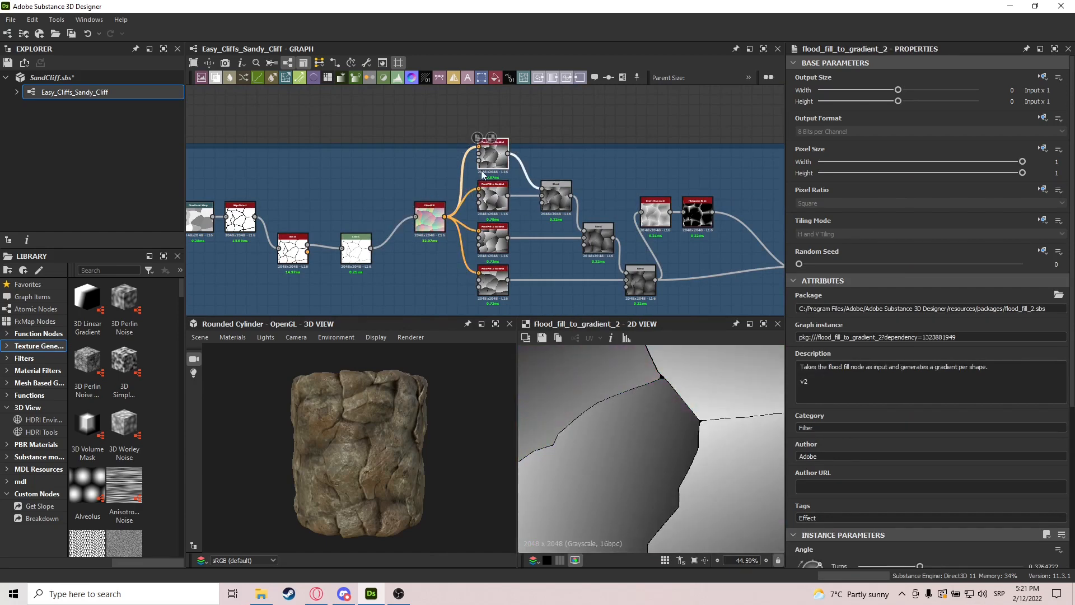
double_click(492, 189)
double_click(494, 237)
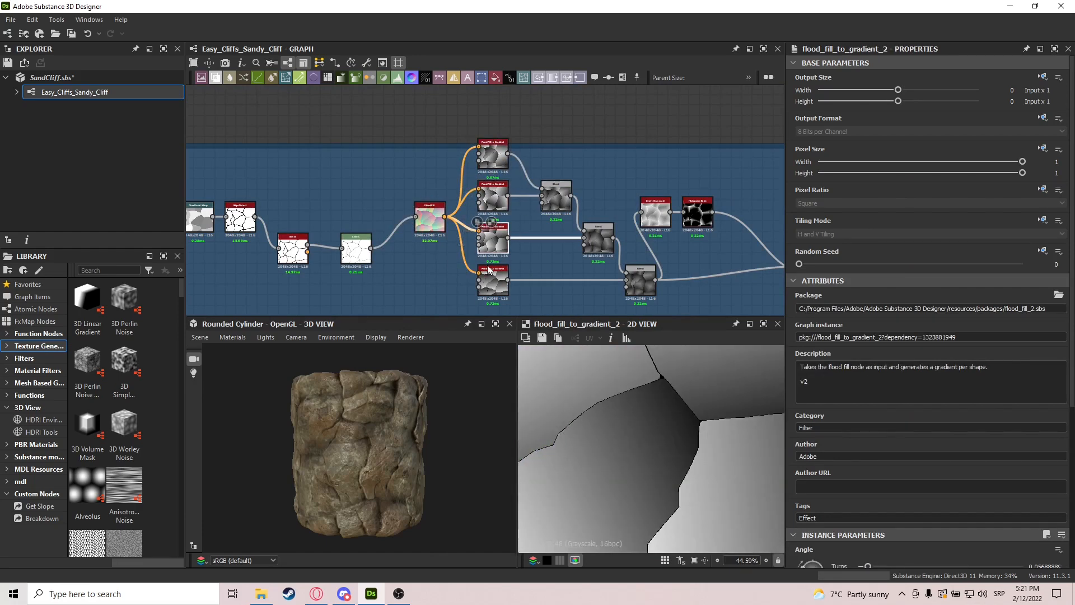
double_click(493, 277)
scroll(498, 257, down, 2)
scroll(650, 448, down, 5)
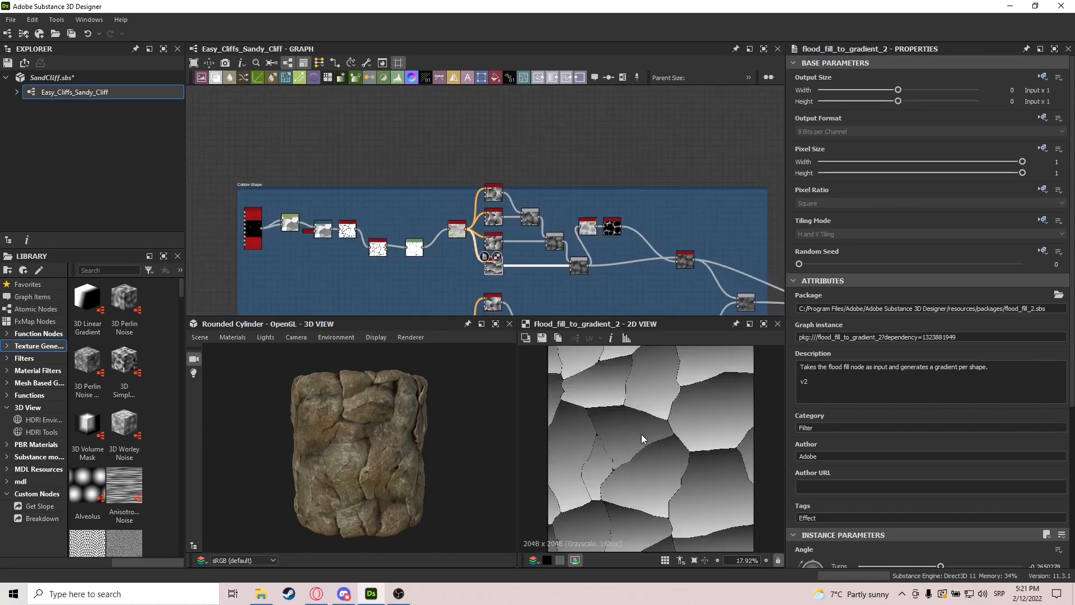
Step through the three Blend nodes combining the gradients and check the last one's blending mode.
scroll(509, 207, up, 3)
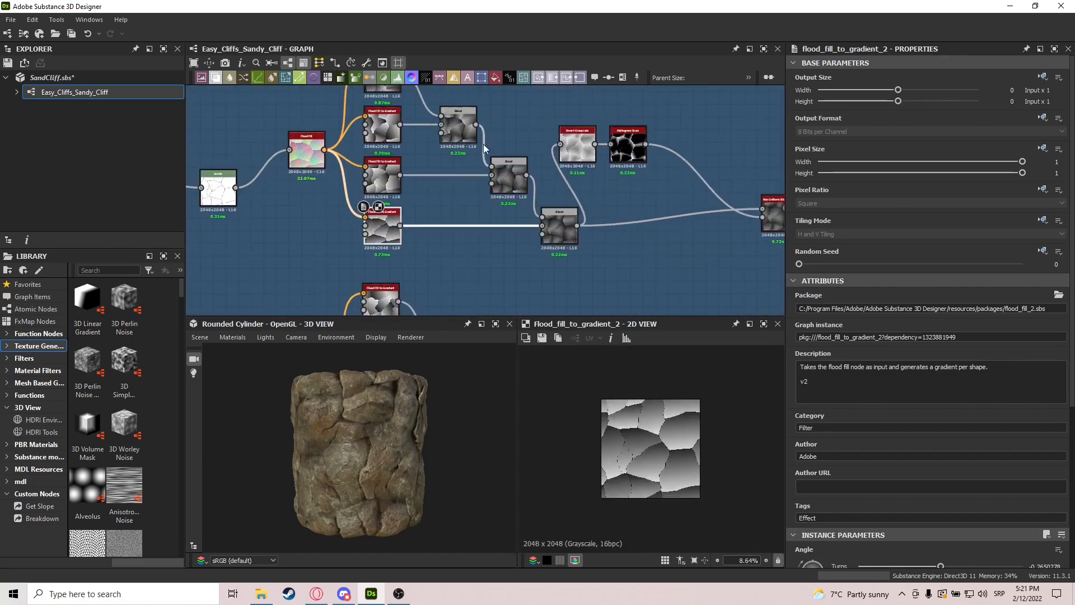
double_click(458, 127)
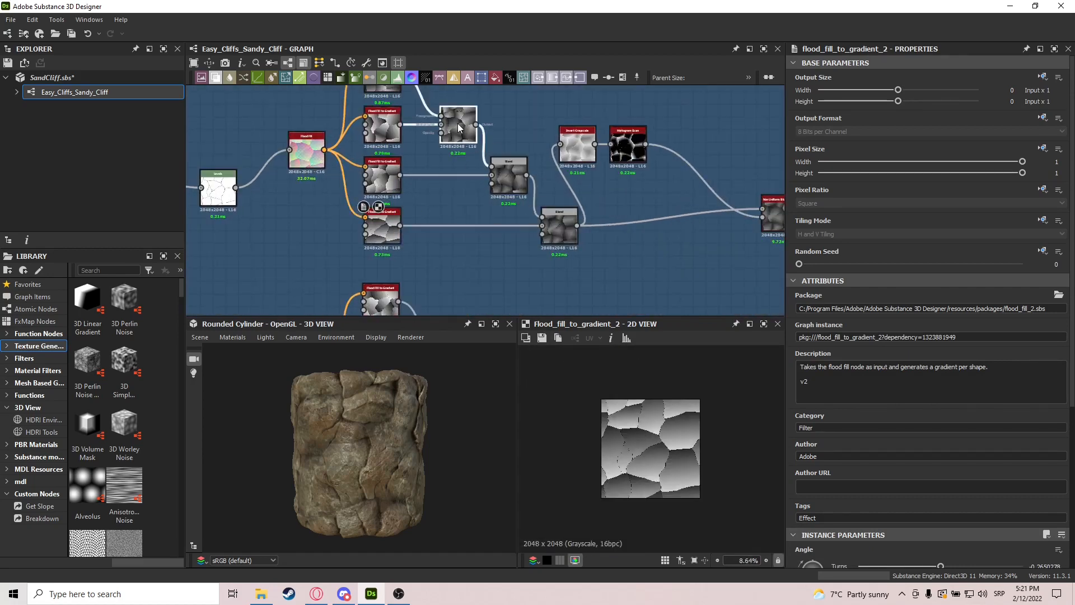
double_click(509, 178)
double_click(557, 228)
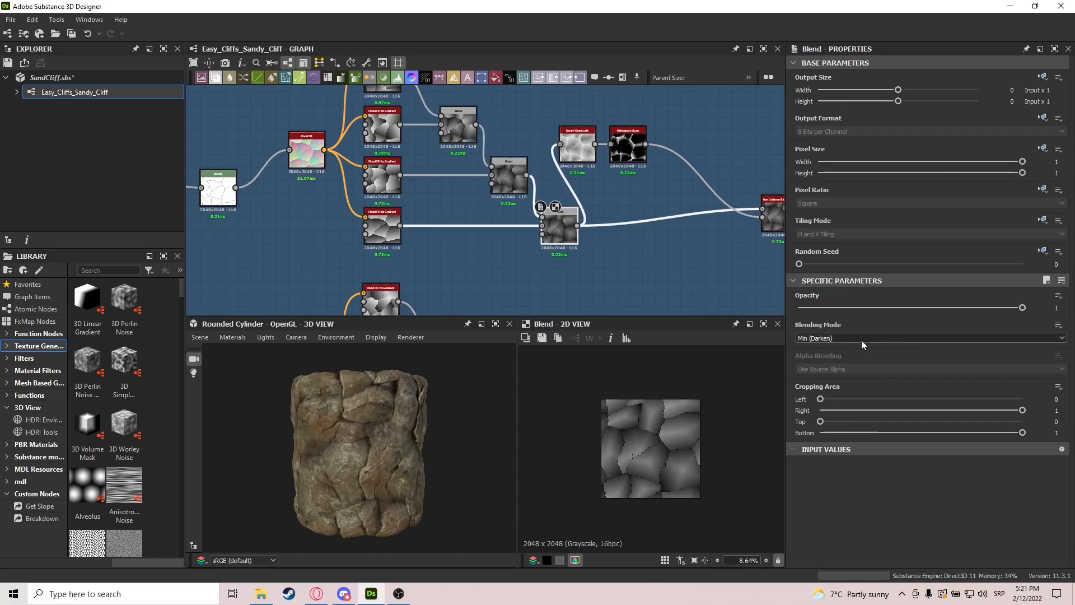
Inspect the Invert Grayscale node placed between the final gradient Blend and the Histogram Scan.
middle_drag(643, 271, 548, 262)
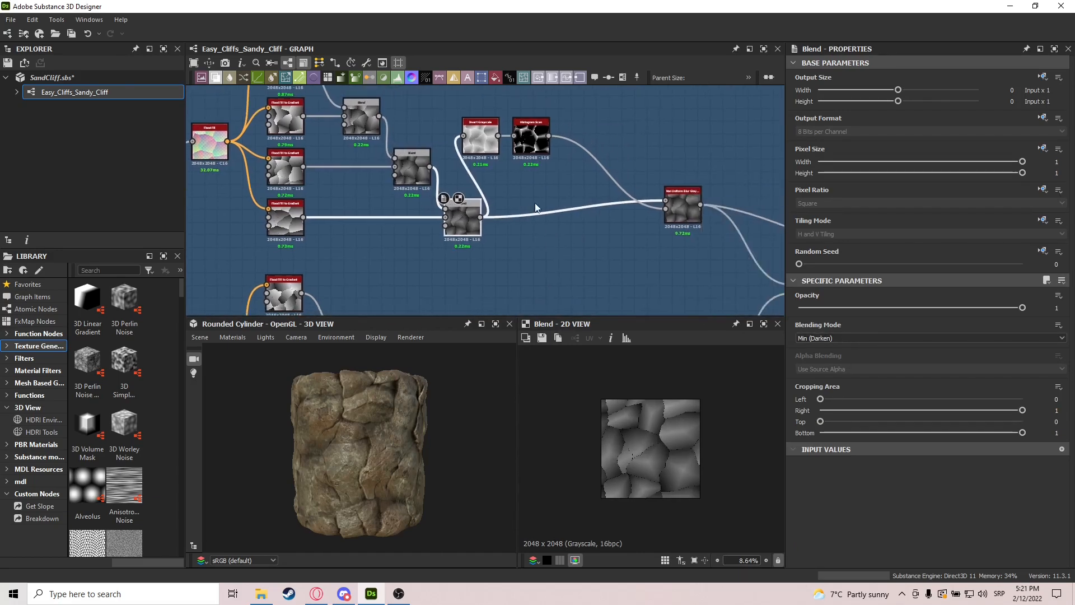
double_click(485, 134)
scroll(919, 452, down, 1)
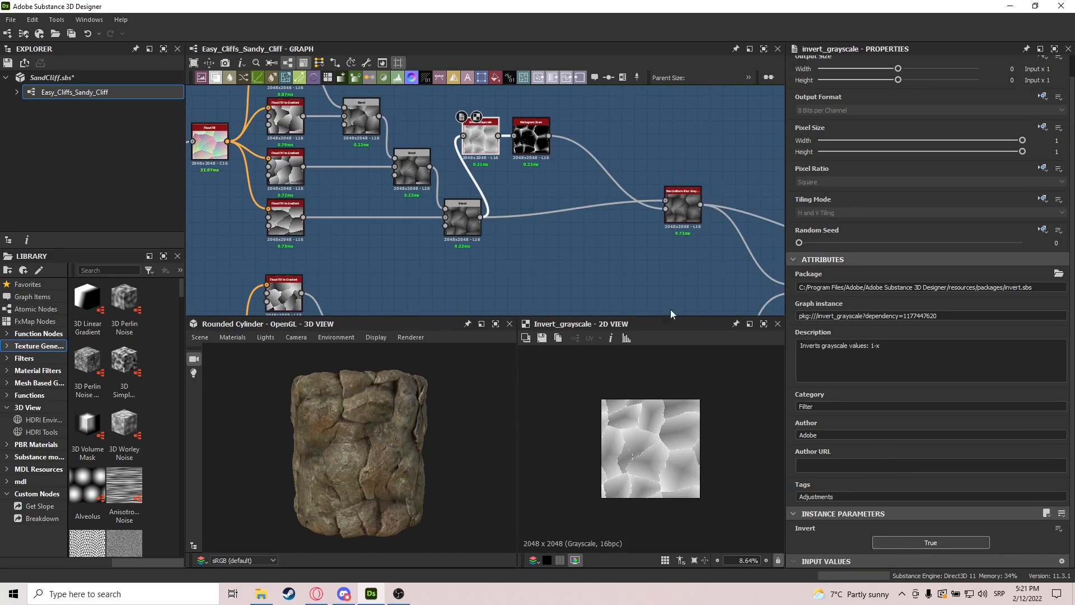
scroll(490, 190, up, 5)
scroll(616, 230, down, 2)
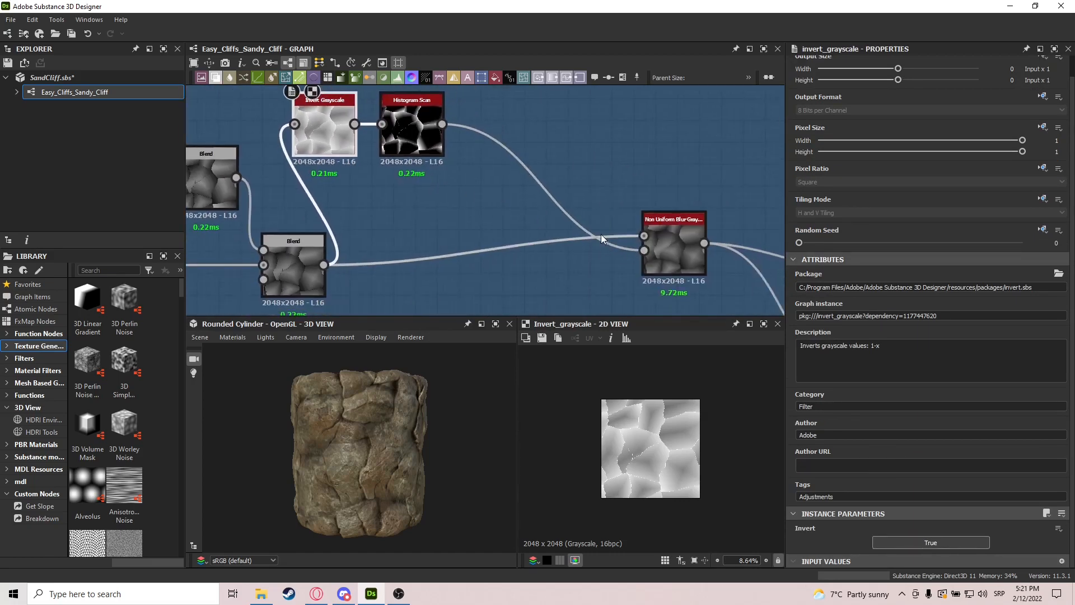
scroll(601, 234, down, 1)
Compare the Non Uniform Blur Grayscale output with its source Blend, checking the cobble edges up close.
double_click(620, 228)
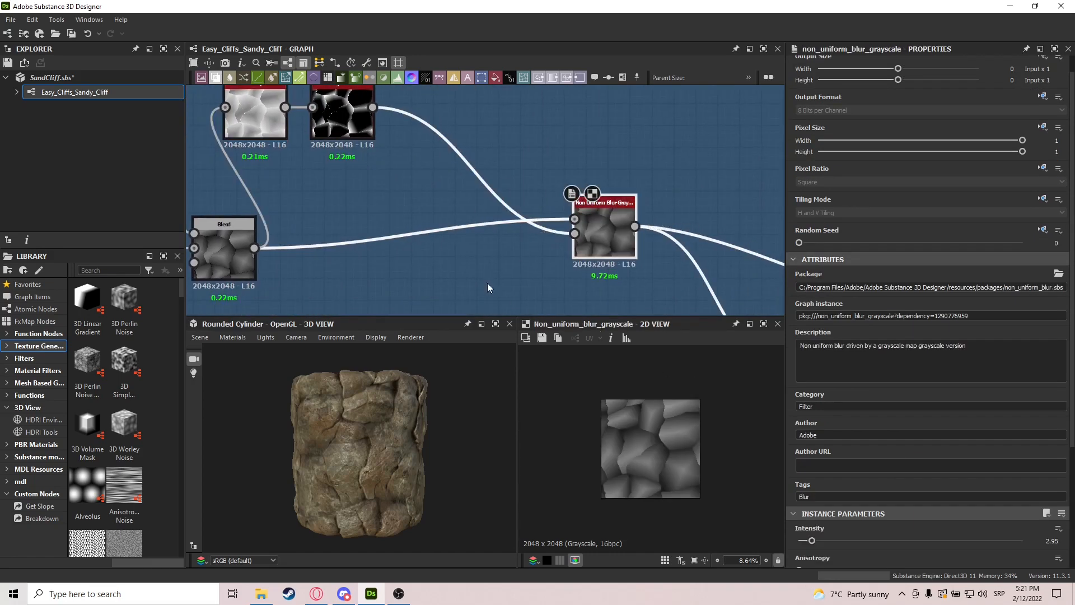
double_click(291, 239)
double_click(679, 210)
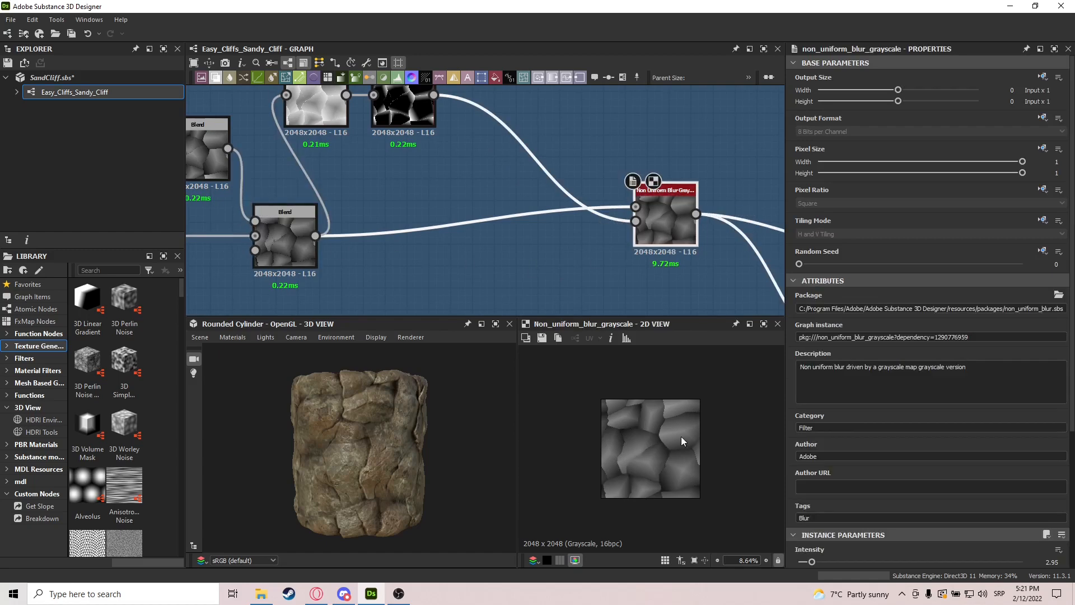
scroll(681, 436, up, 15)
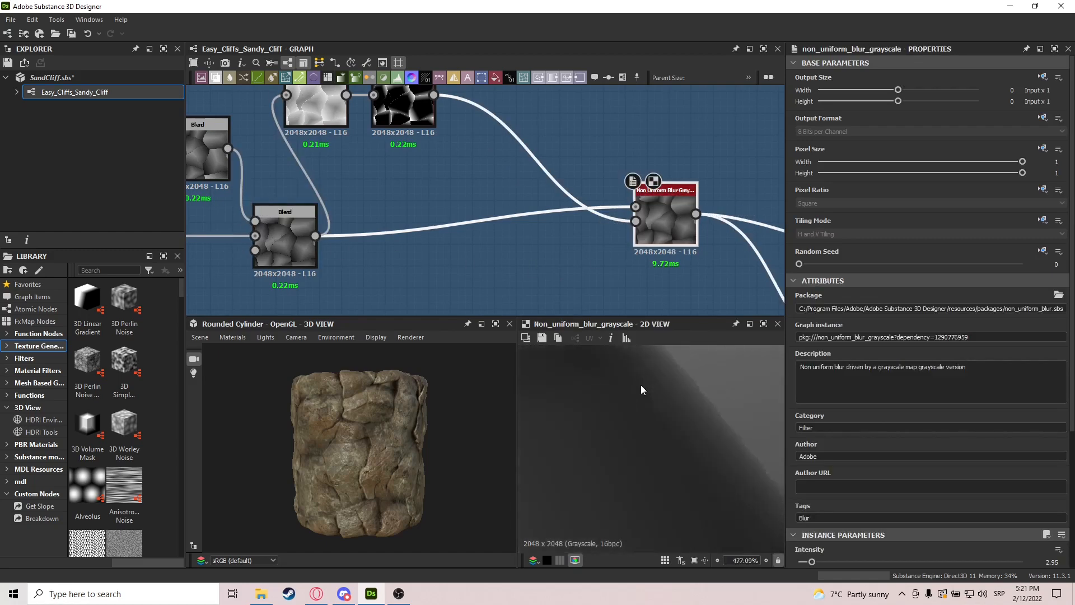
scroll(644, 384, down, 4)
double_click(266, 240)
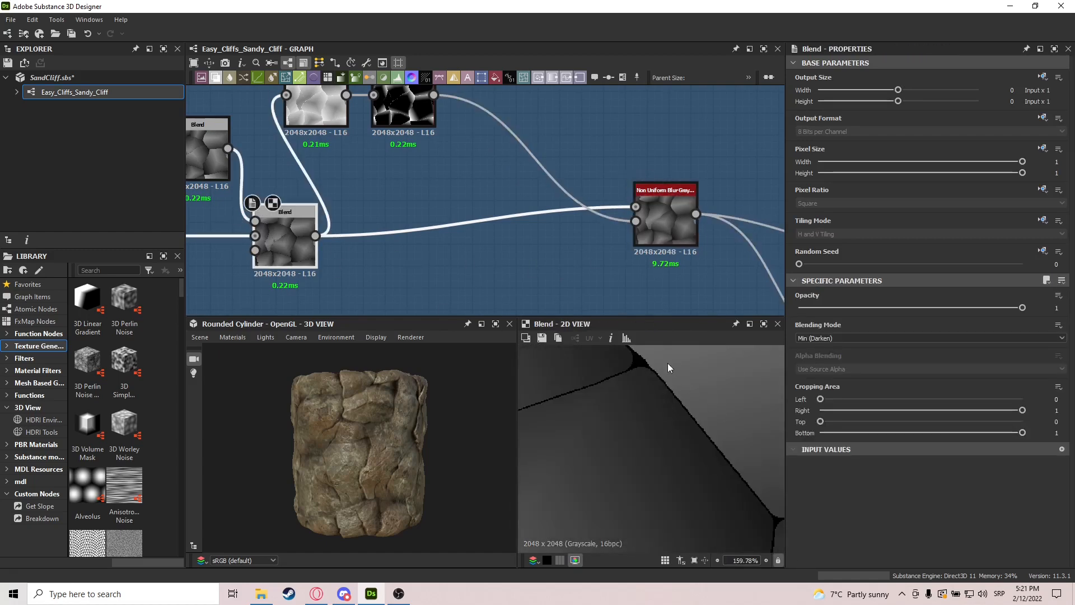
double_click(663, 213)
key(f)
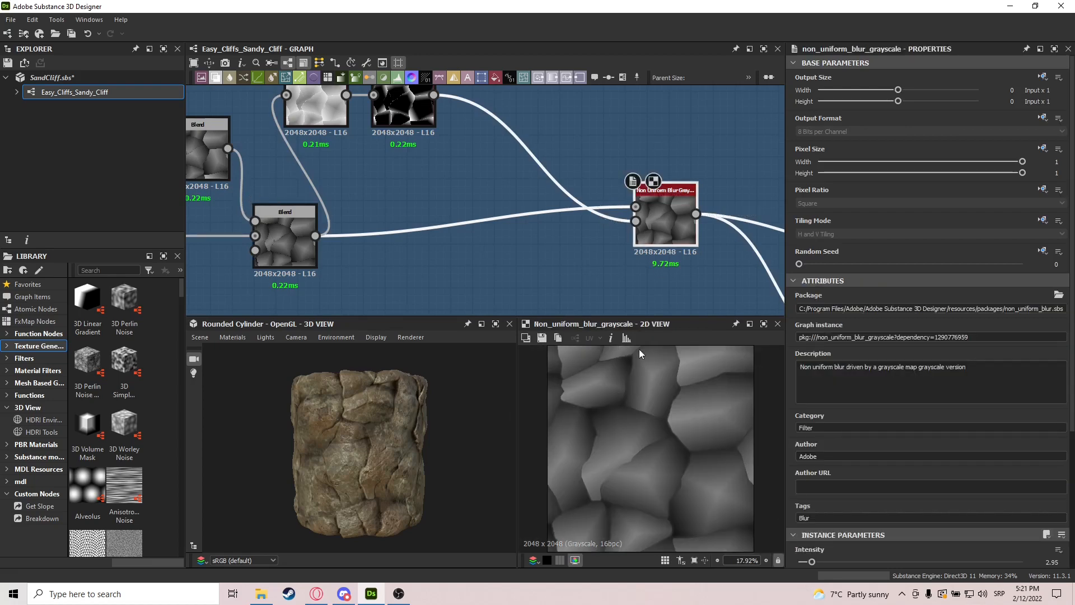
Examine the lower duplicate cobble chain and preview the Blend node that merges it with the upper chain.
scroll(440, 197, down, 6)
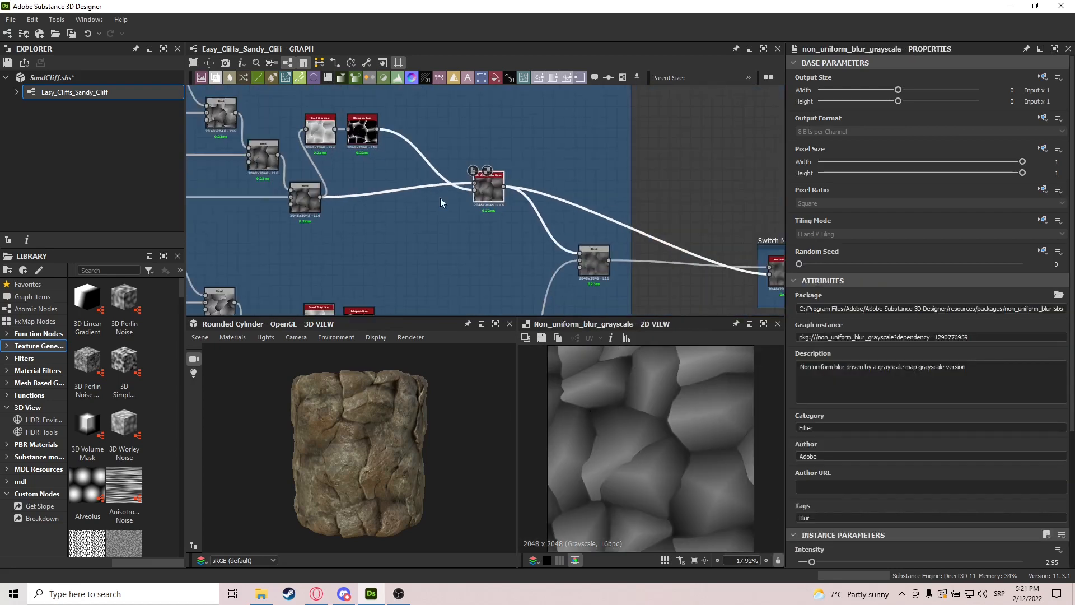
scroll(560, 210, down, 4)
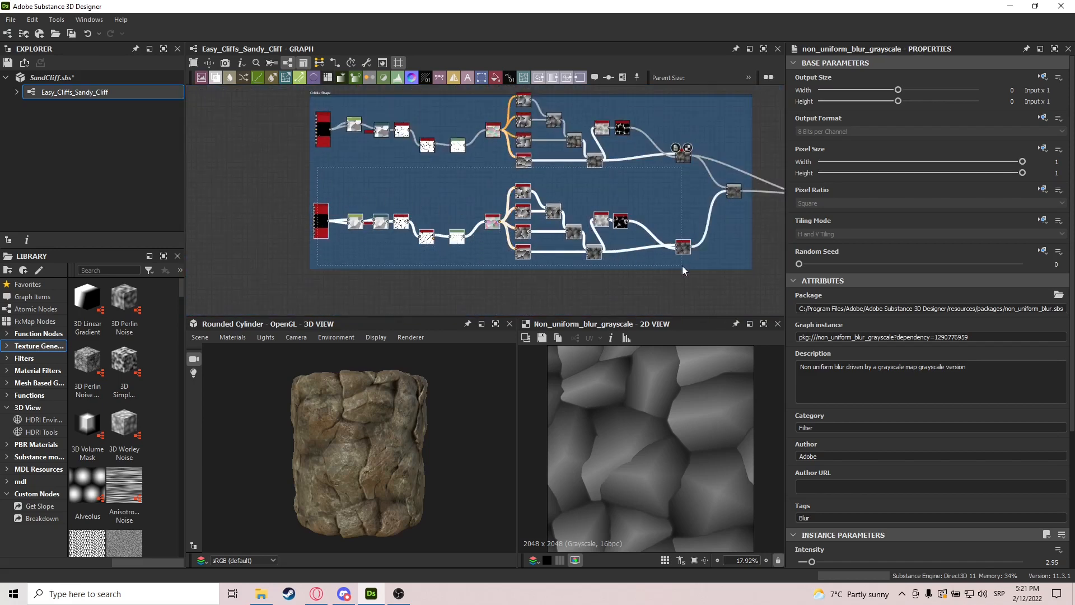
scroll(323, 209, up, 3)
double_click(323, 208)
middle_drag(666, 186, 414, 187)
mouse_move(595, 198)
middle_down()
mouse_move(468, 201)
mouse_move(303, 227)
middle_up()
double_click(541, 191)
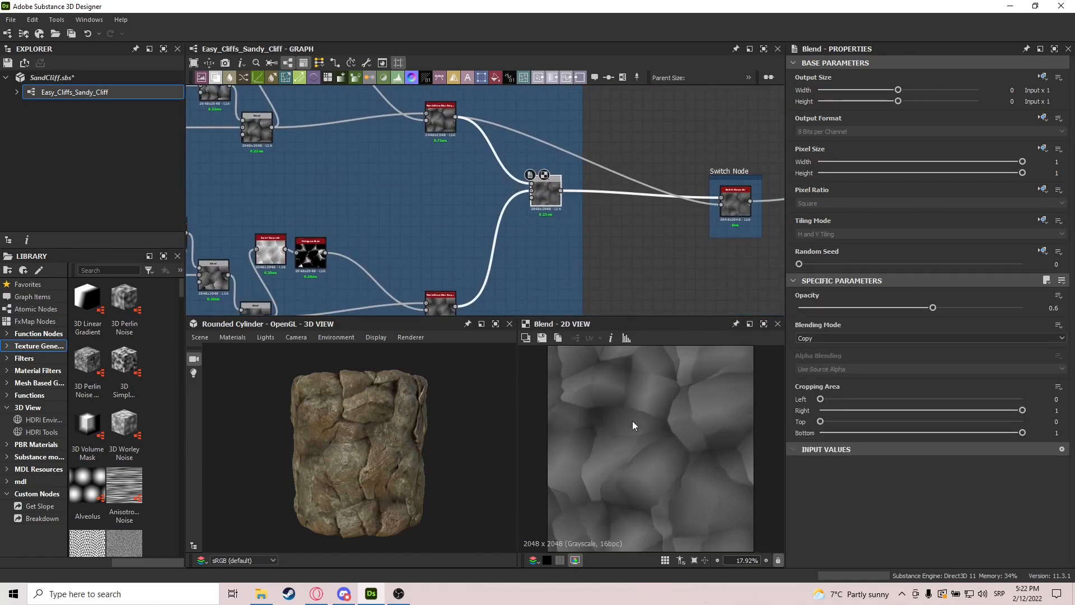
Toggle the Switch Grayscale node to False and back to True to compare both cobble shapes on the 3D cylinder.
middle_drag(642, 249, 545, 252)
double_click(646, 218)
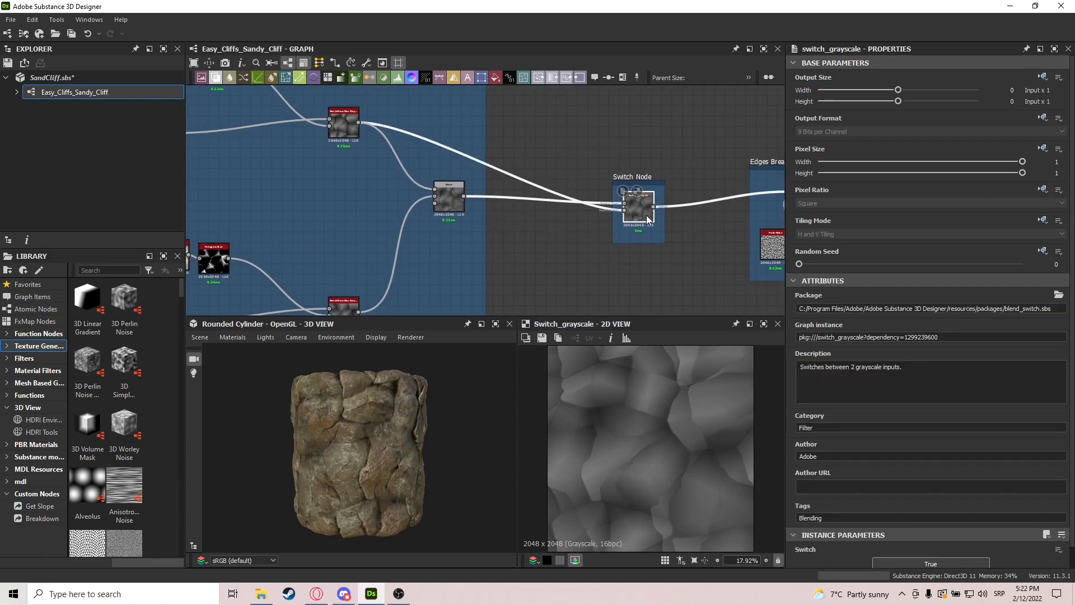
scroll(925, 504, down, 1)
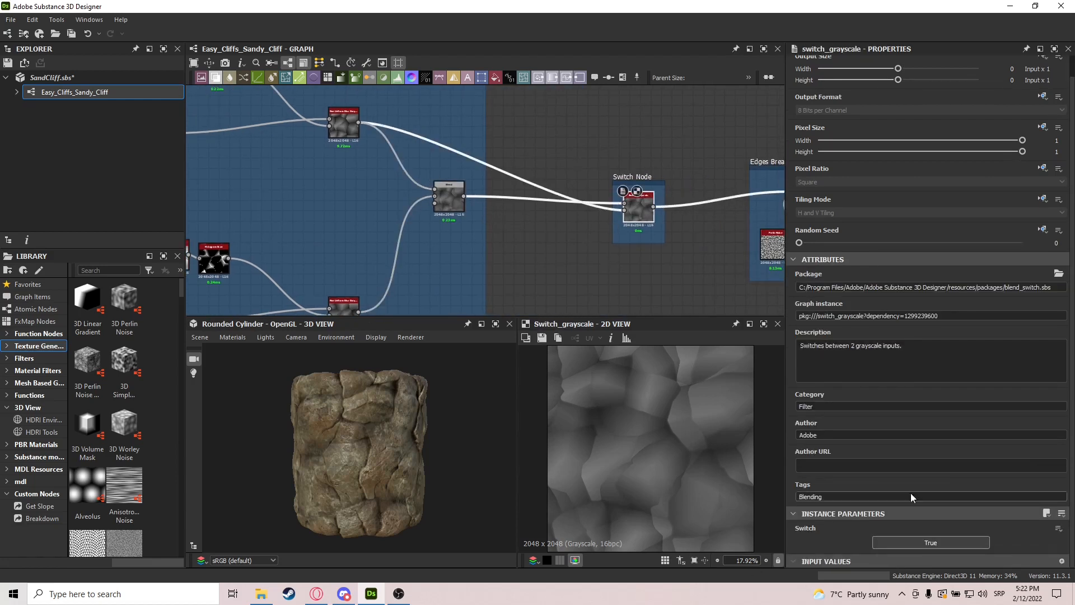
click(934, 542)
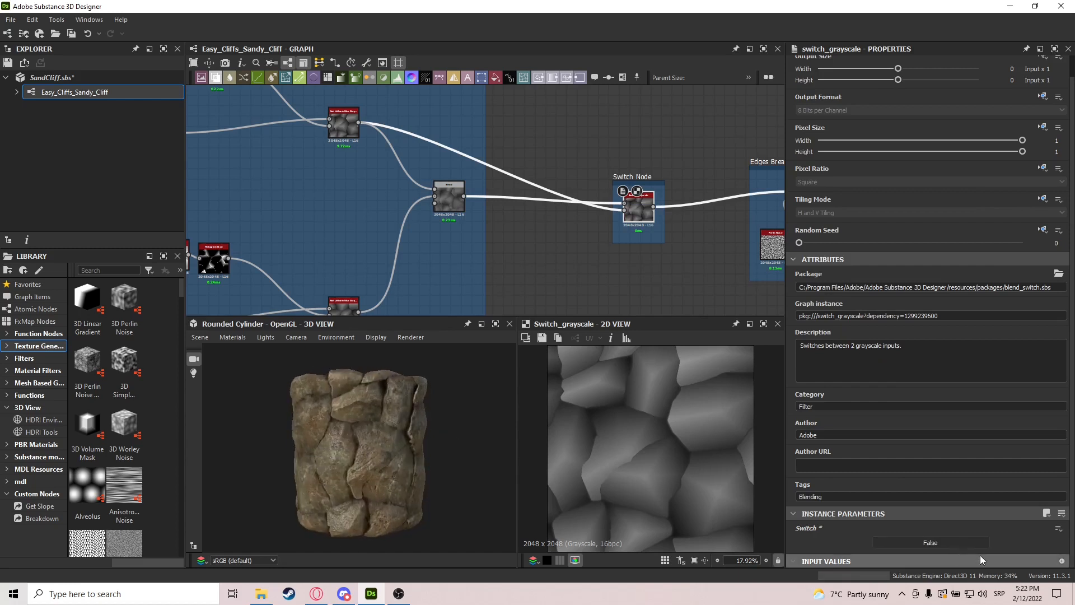
click(963, 543)
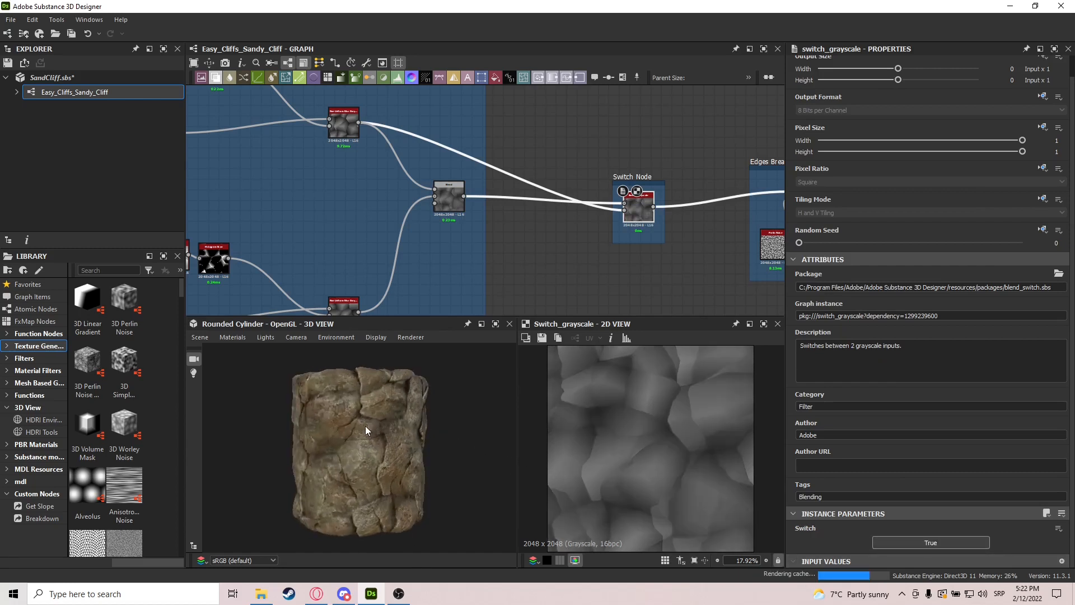
drag(444, 416, 315, 443)
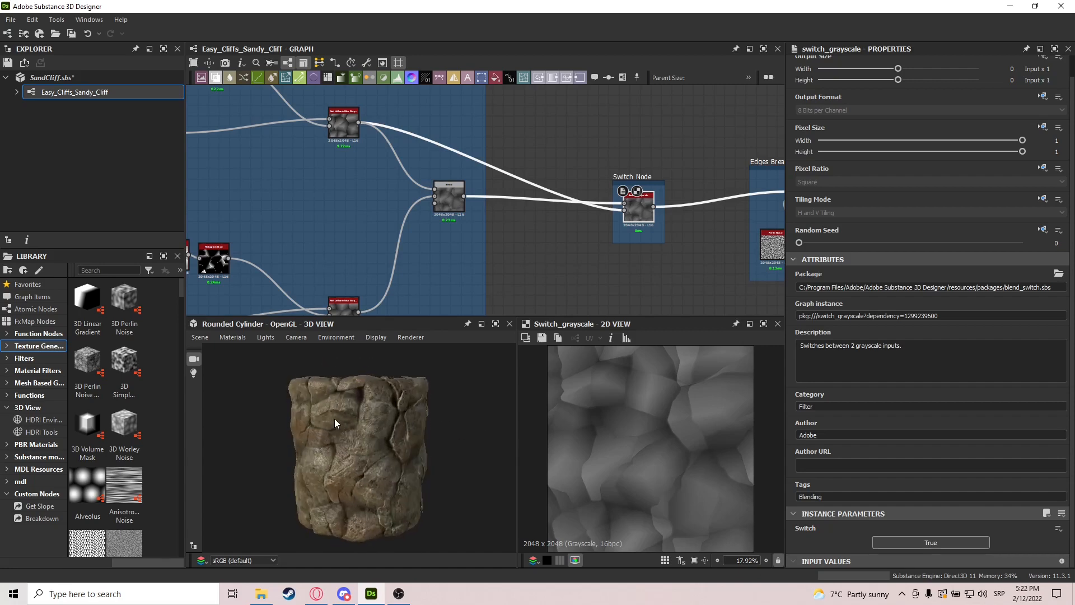
Preview the Multi Directional Warp Grayscale in the Edges Break Up frame and the Auto Levels node after it.
scroll(496, 276, down, 5)
scroll(551, 231, up, 5)
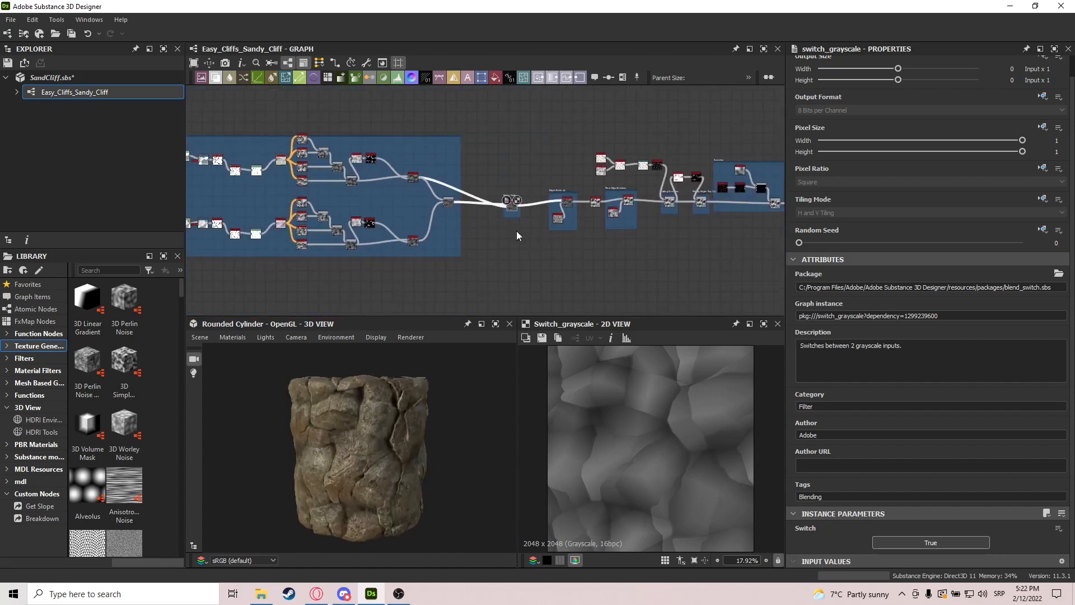
scroll(567, 188, up, 3)
middle_drag(524, 185, 395, 201)
scroll(447, 186, down, 1)
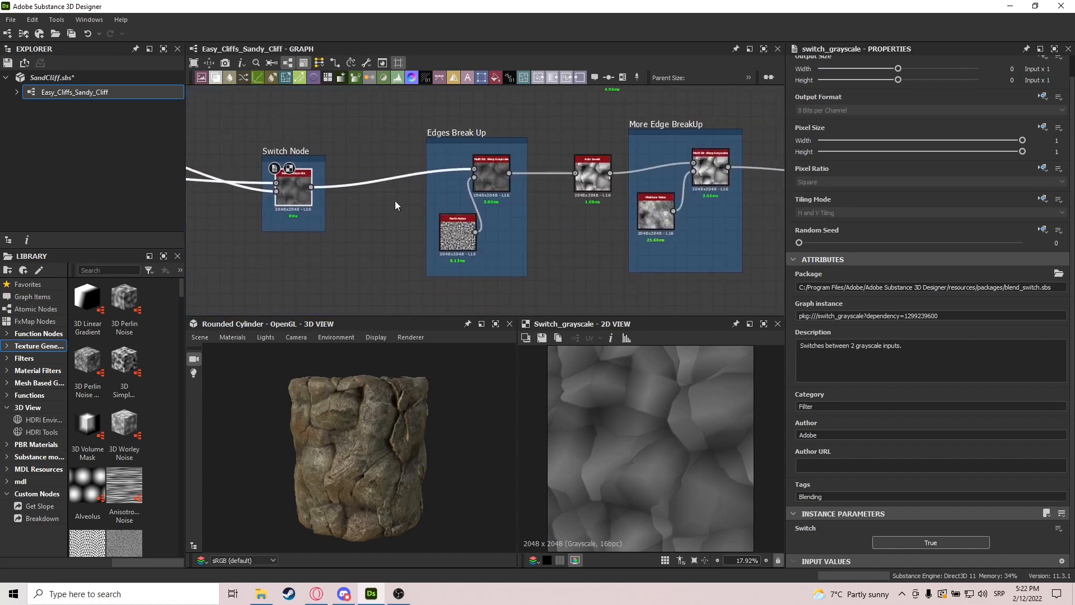
click(498, 174)
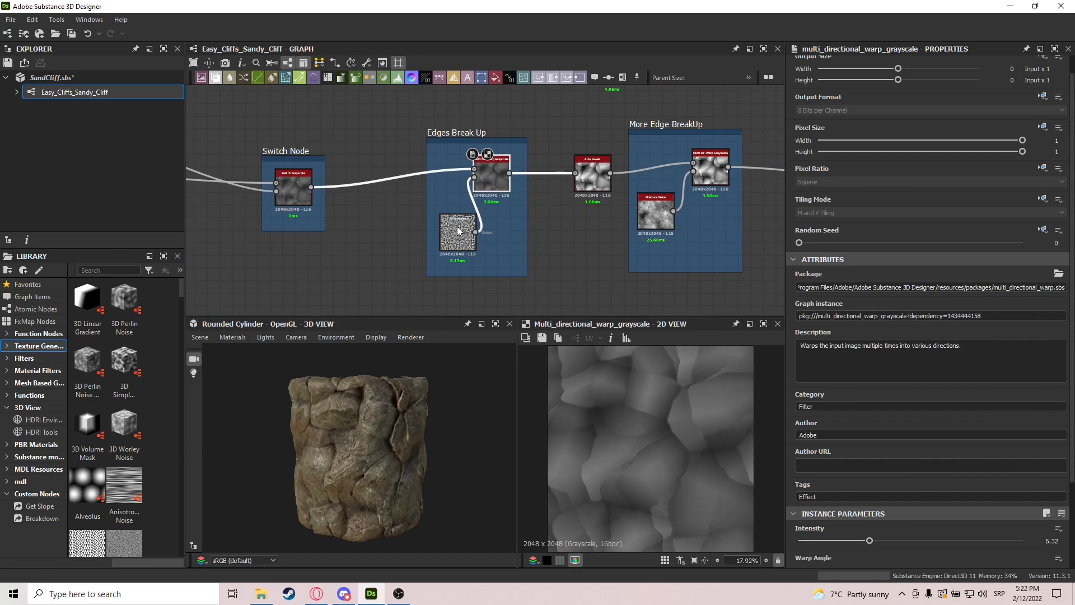
click(592, 177)
middle_drag(624, 243, 447, 234)
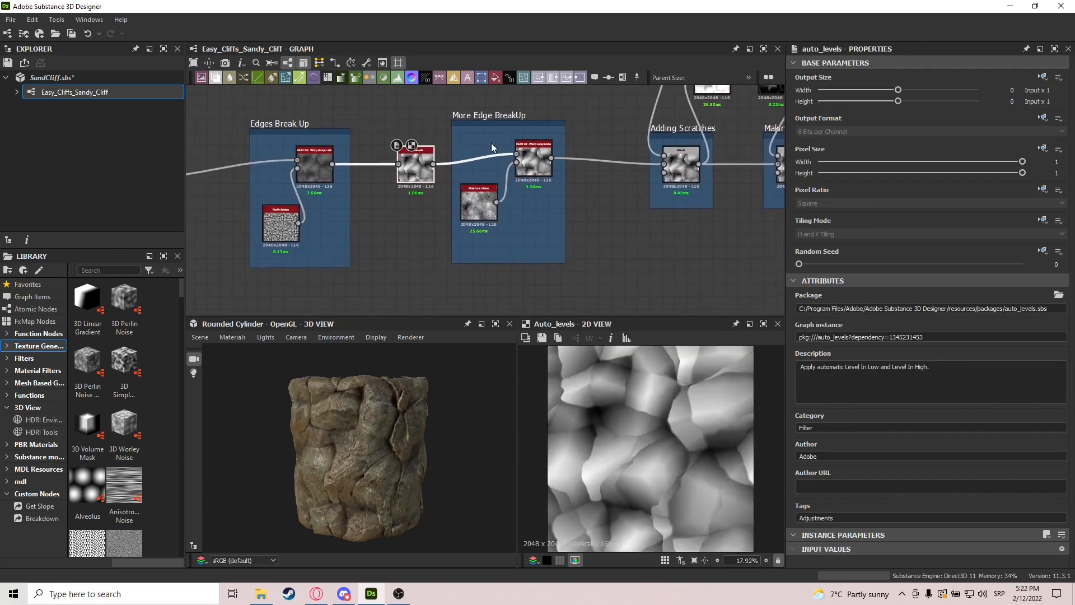
Preview the Multi Directional Warp Grayscale in the More Edge BreakUp frame and examine its warped edges up close.
middle_drag(579, 186, 553, 206)
scroll(431, 177, up, 1)
middle_drag(445, 183, 435, 216)
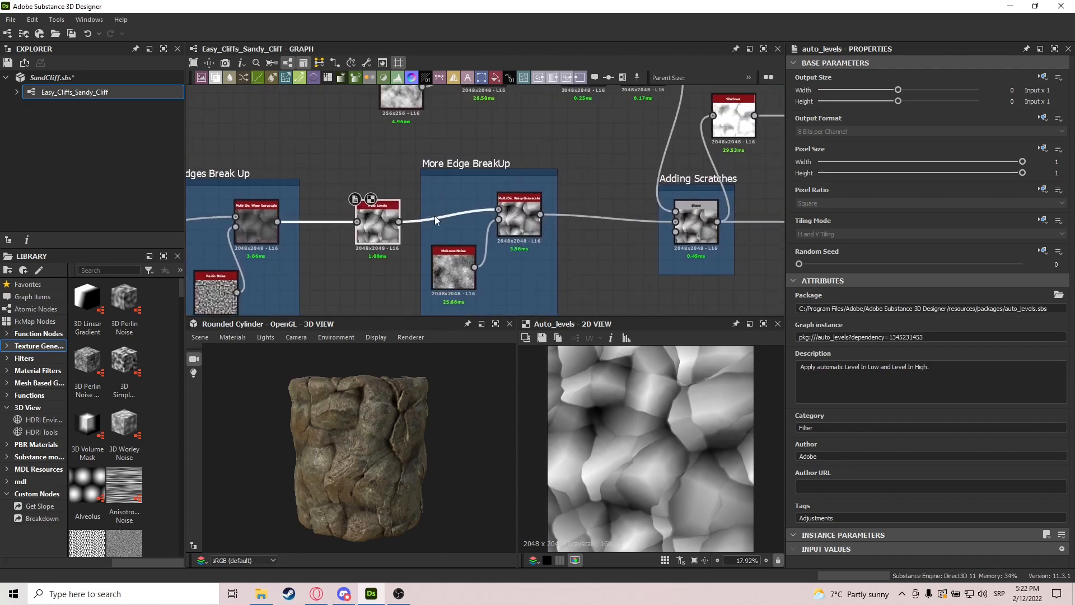
double_click(537, 223)
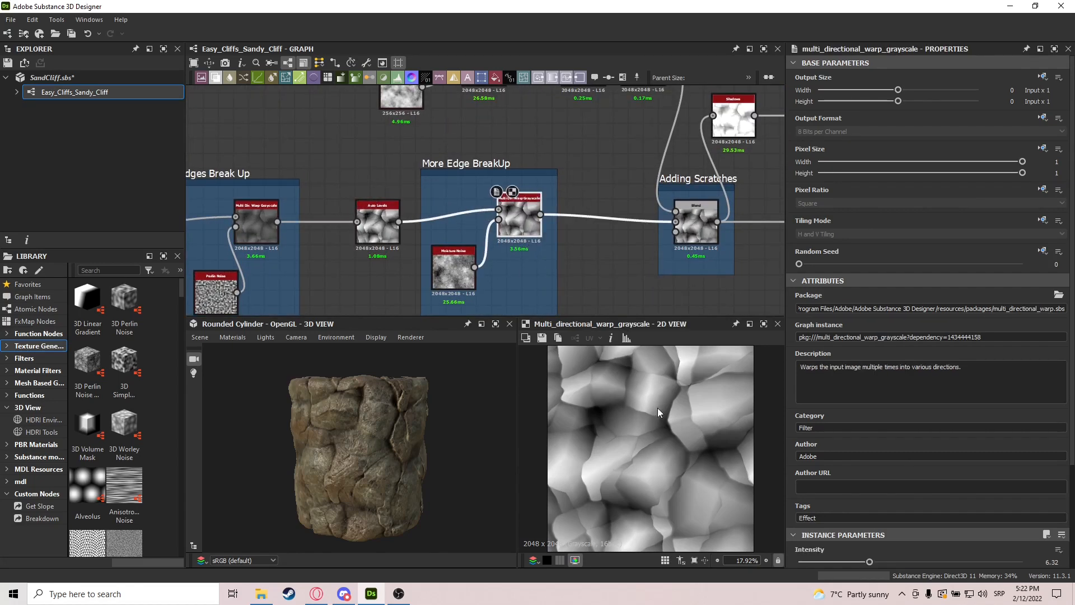
scroll(657, 407, up, 2)
scroll(592, 284, down, 1)
scroll(622, 433, up, 4)
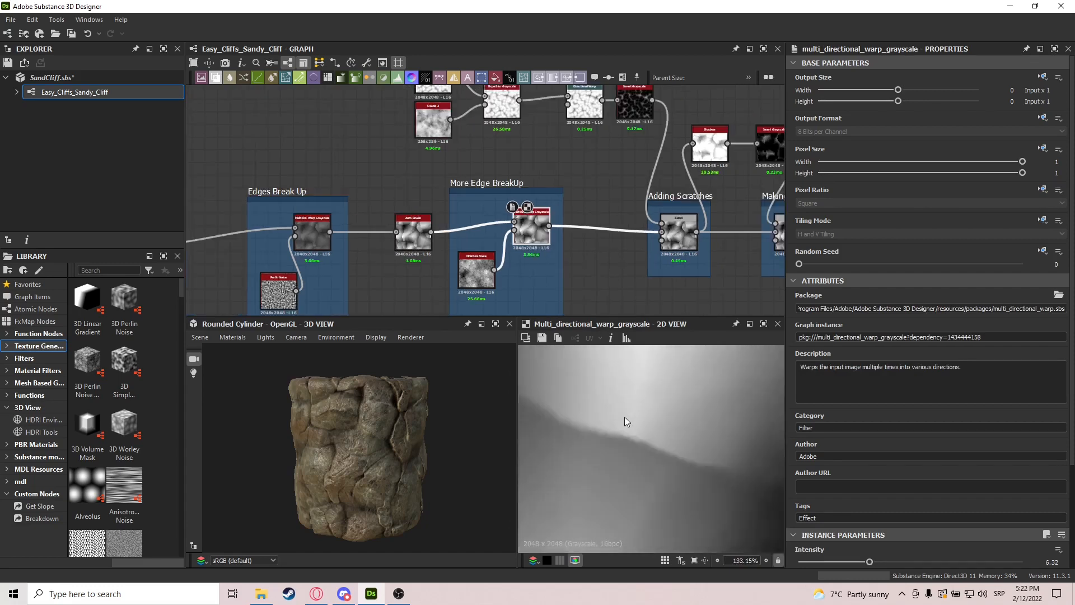
drag(402, 240, 400, 234)
Preview the Invert Grayscale node after the Directional Warp and examine its pattern both up close and in full.
middle_drag(631, 241, 478, 260)
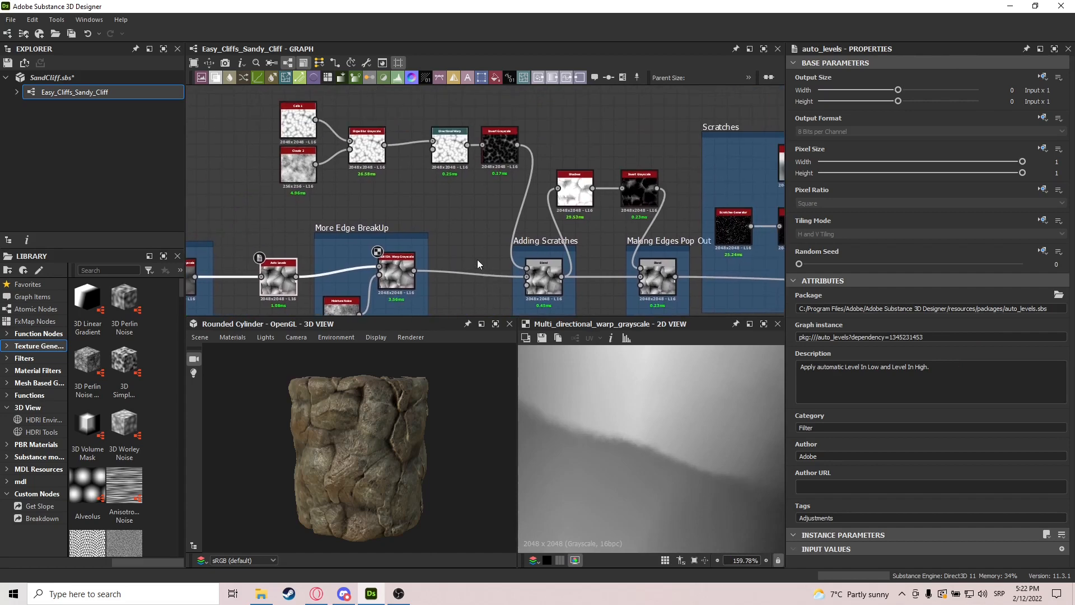
double_click(503, 146)
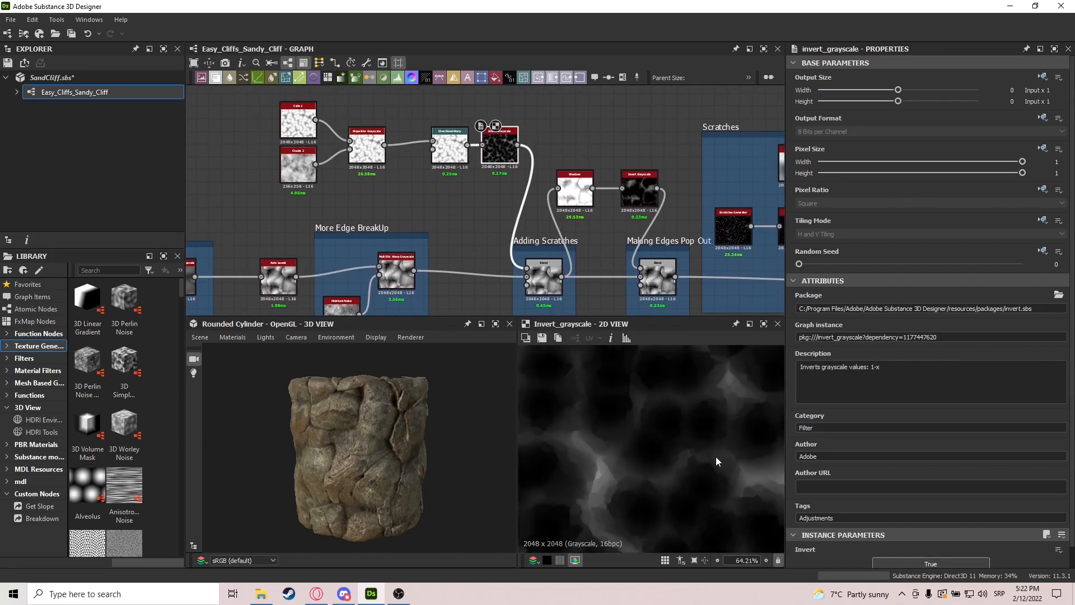
scroll(714, 454, up, 2)
scroll(649, 448, up, 3)
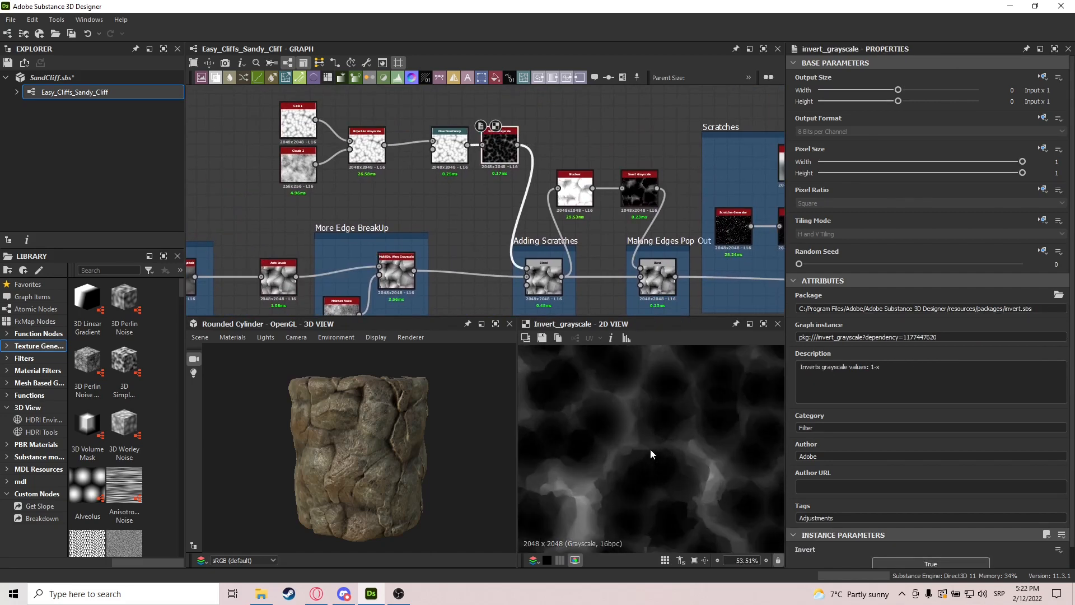
middle_drag(559, 295, 527, 245)
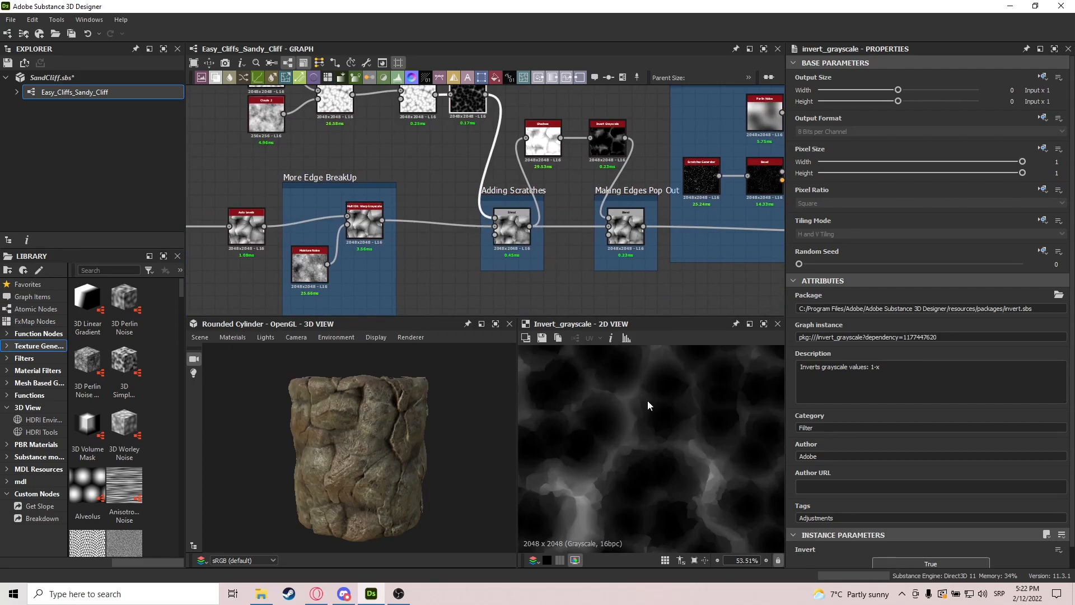
scroll(644, 448, down, 4)
Preview the Blend node in the Adding Scratches frame and examine its output up close.
middle_drag(540, 243, 414, 241)
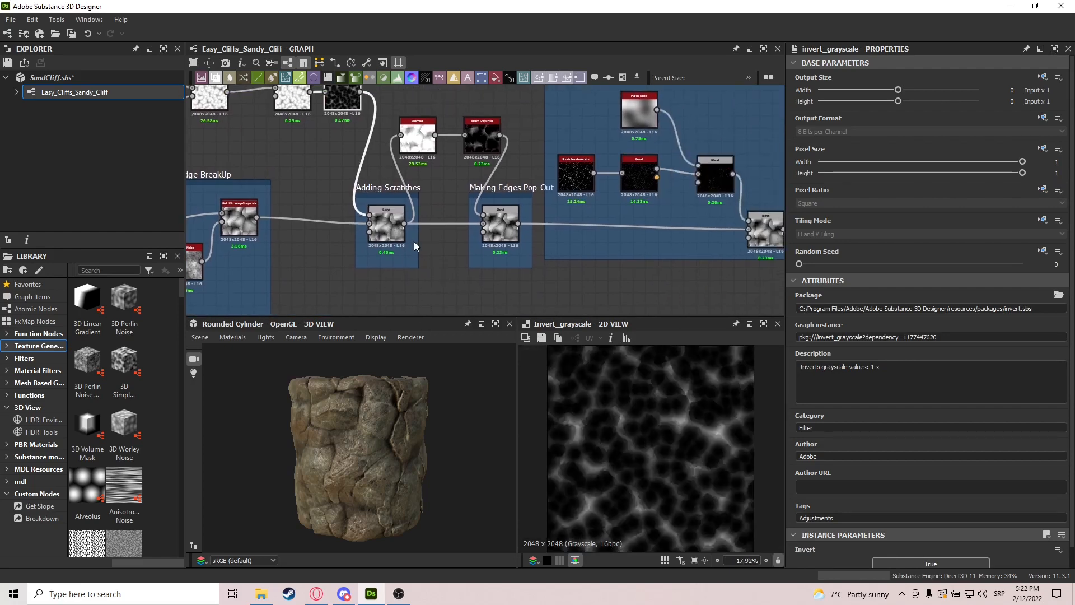
double_click(413, 242)
scroll(646, 454, up, 3)
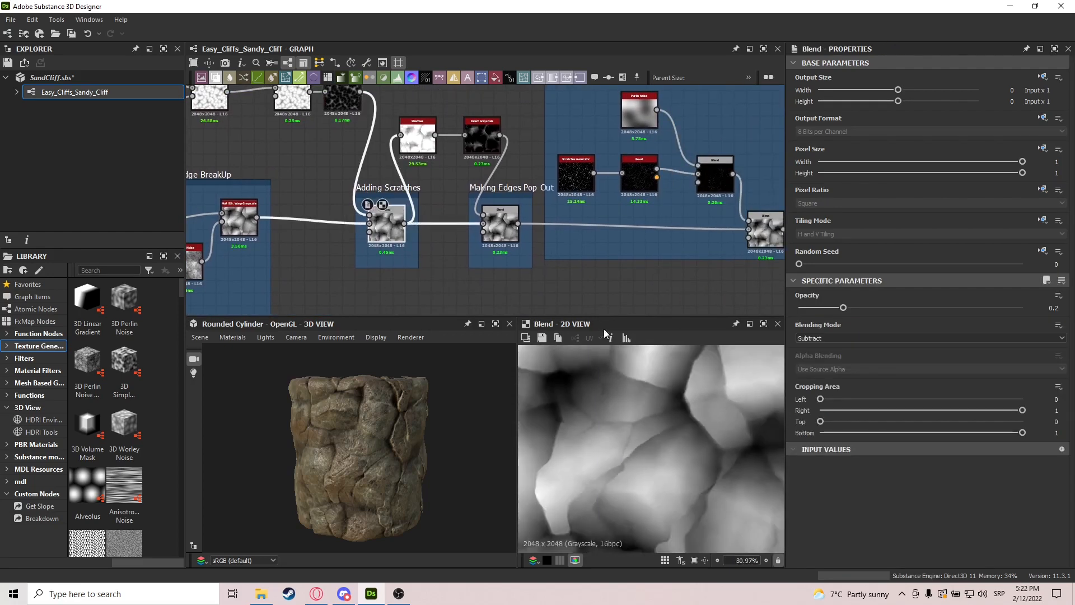
Preview the Shadows node and its Invert Grayscale, moving the Invert Grayscale node slightly closer to Shadows.
middle_drag(522, 223, 458, 219)
scroll(387, 150, up, 4)
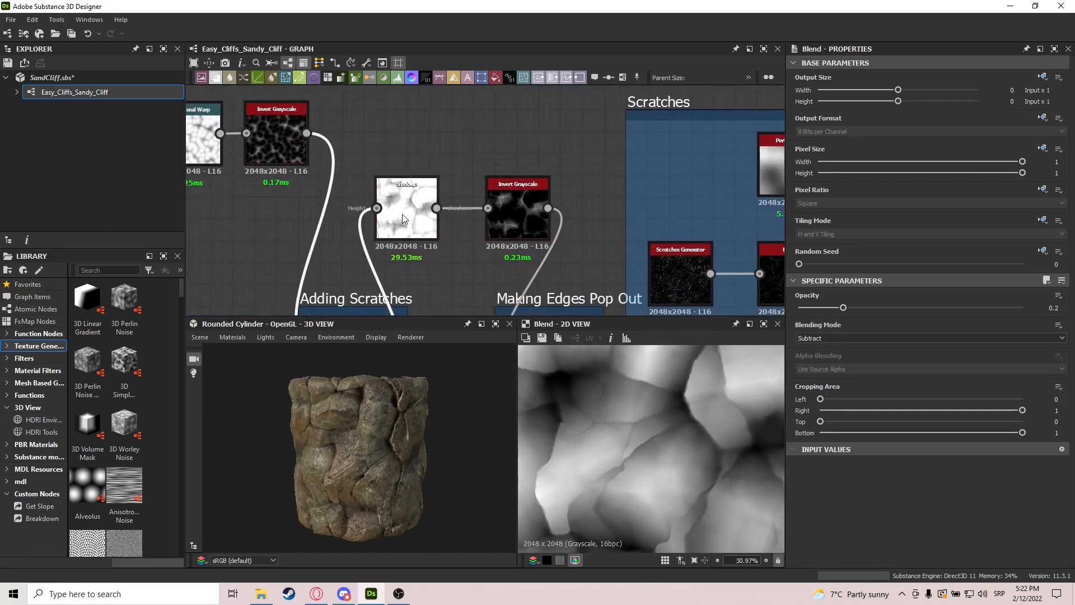
double_click(411, 217)
double_click(517, 217)
drag(516, 217, 505, 217)
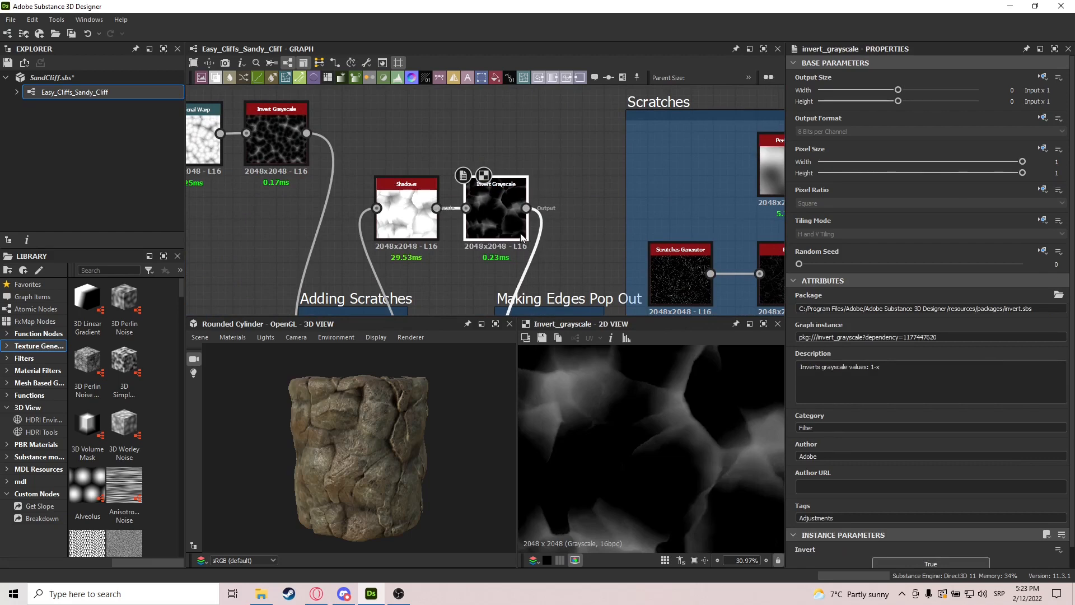
scroll(506, 217, down, 3)
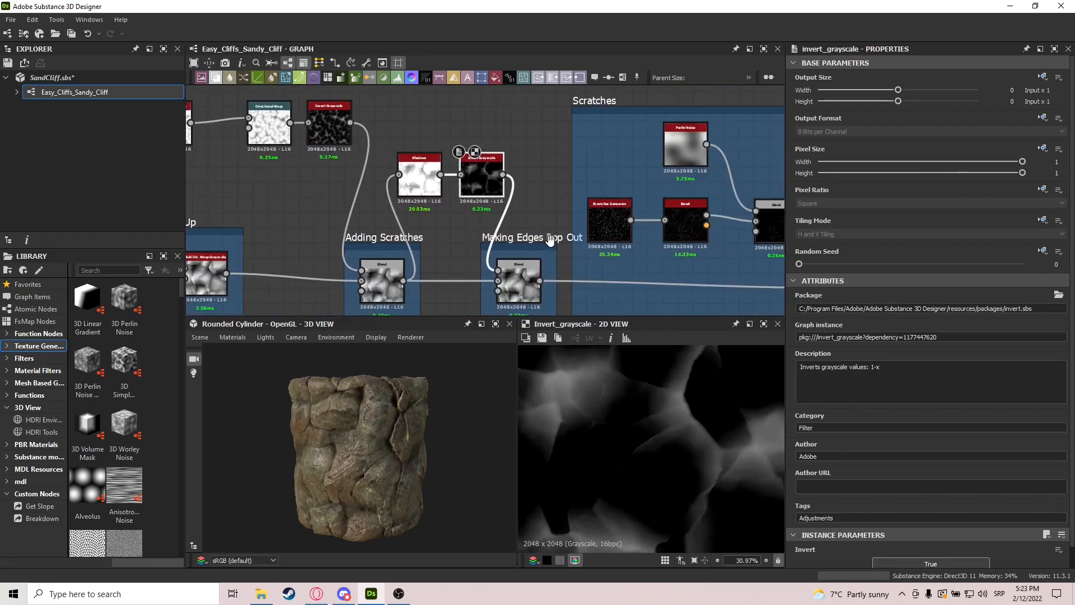
Compare the Shadows output once more with its inverted version.
middle_drag(551, 240, 532, 217)
double_click(413, 171)
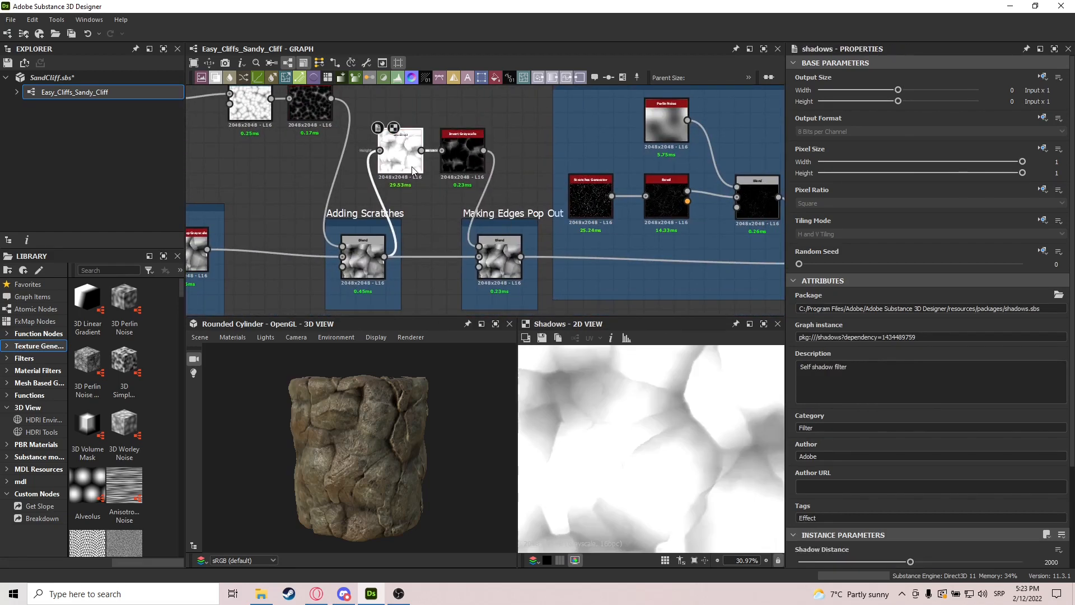
double_click(463, 152)
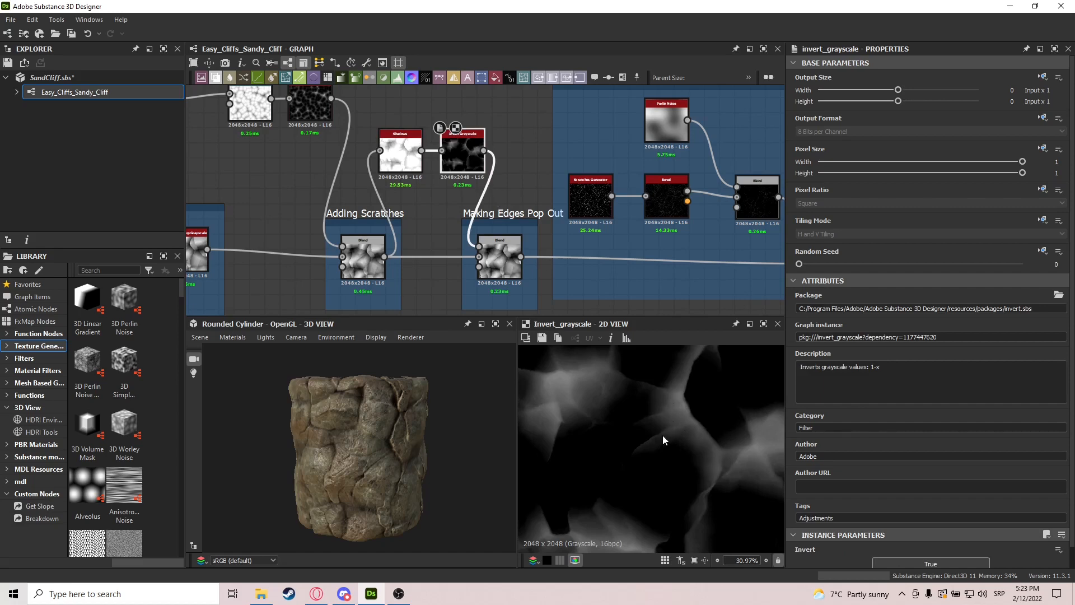
Preview the Blend node in the Making Edges Pop Out frame, checking the whole texture and its edges up close.
middle_drag(563, 259, 564, 227)
double_click(495, 229)
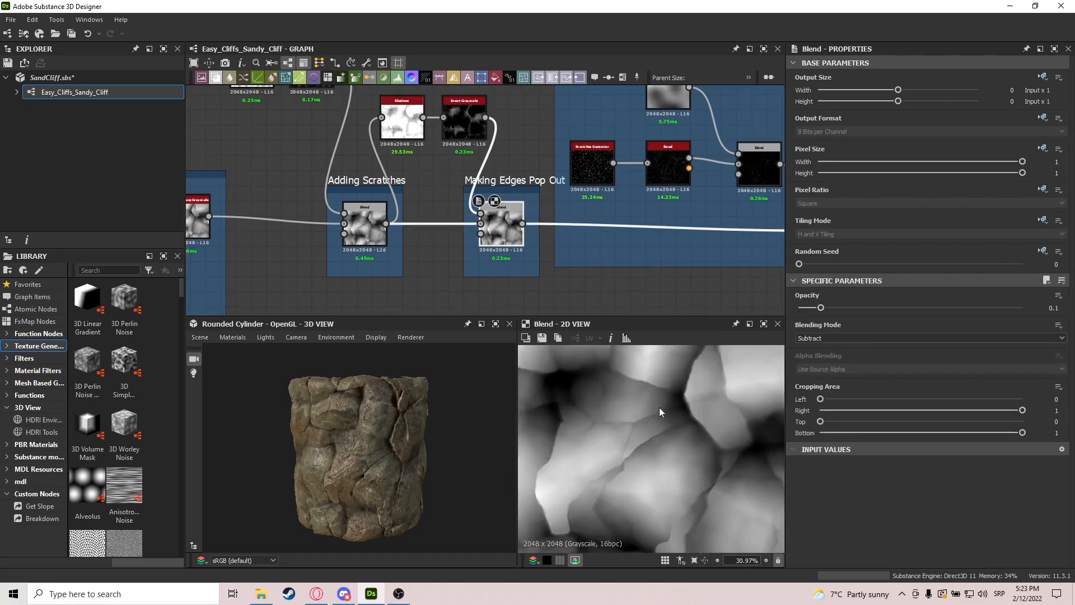
scroll(695, 440, down, 5)
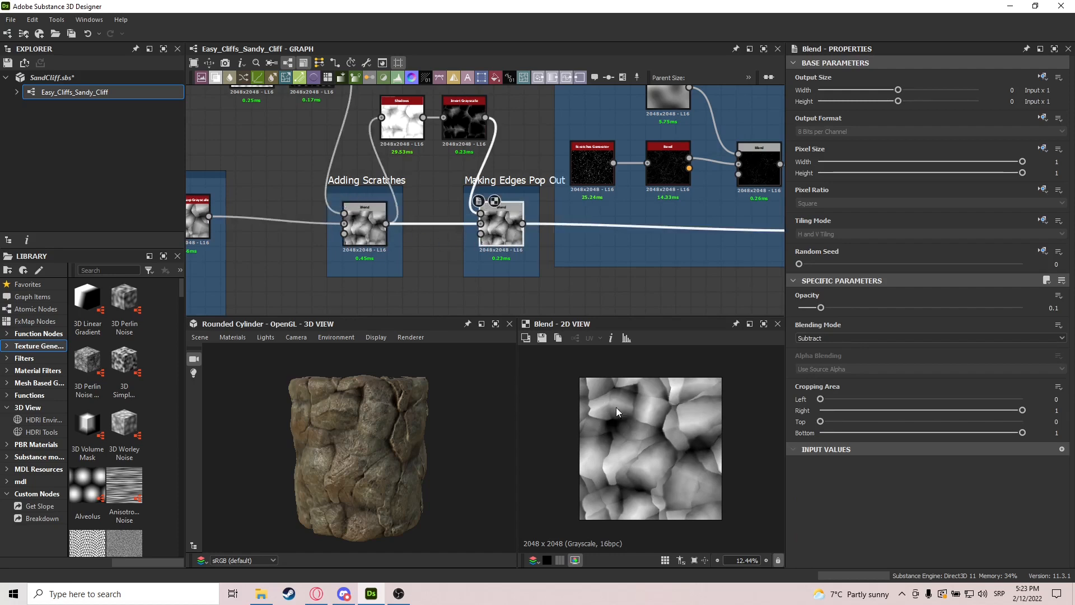
scroll(616, 408, up, 5)
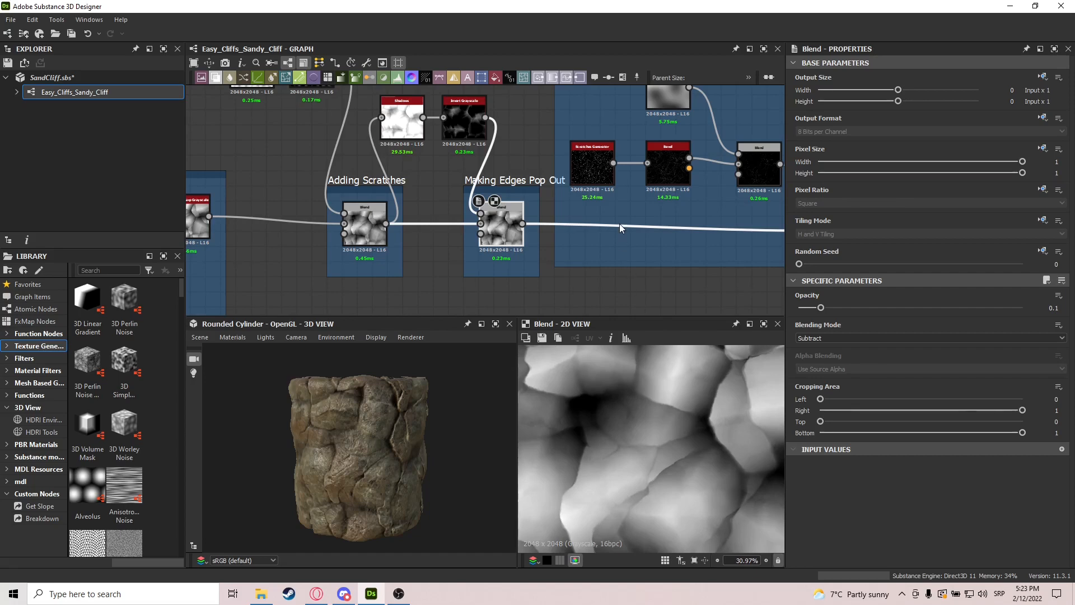
Move the final Blend node in the Scratches frame slightly up, level with the main connection line.
middle_drag(703, 246, 532, 260)
scroll(533, 259, down, 1)
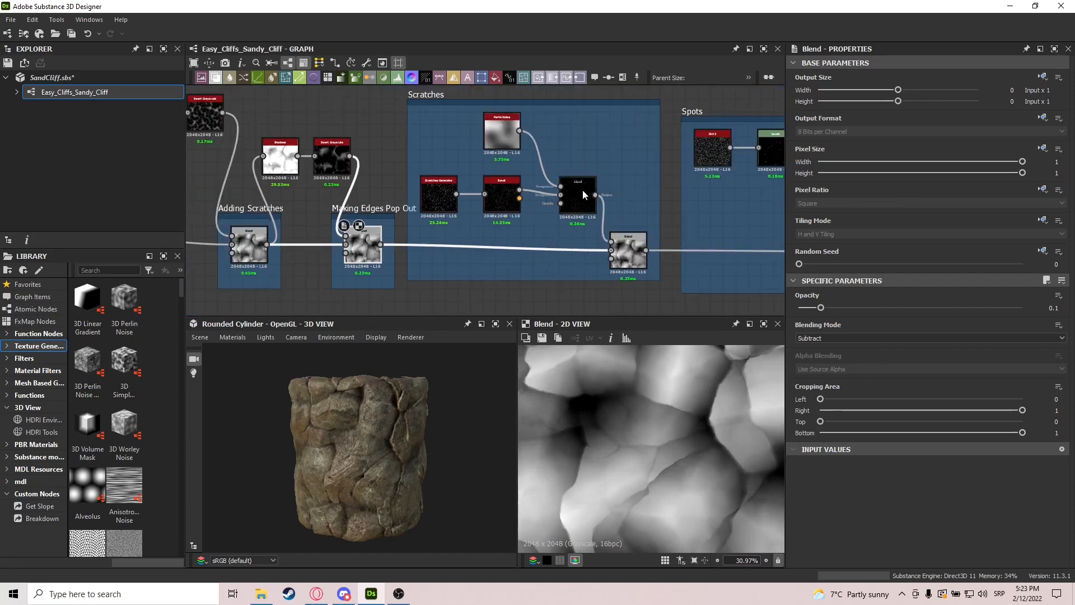
drag(628, 252, 628, 245)
Preview the Scratches Generator node and examine its scratch lines up close.
click(440, 208)
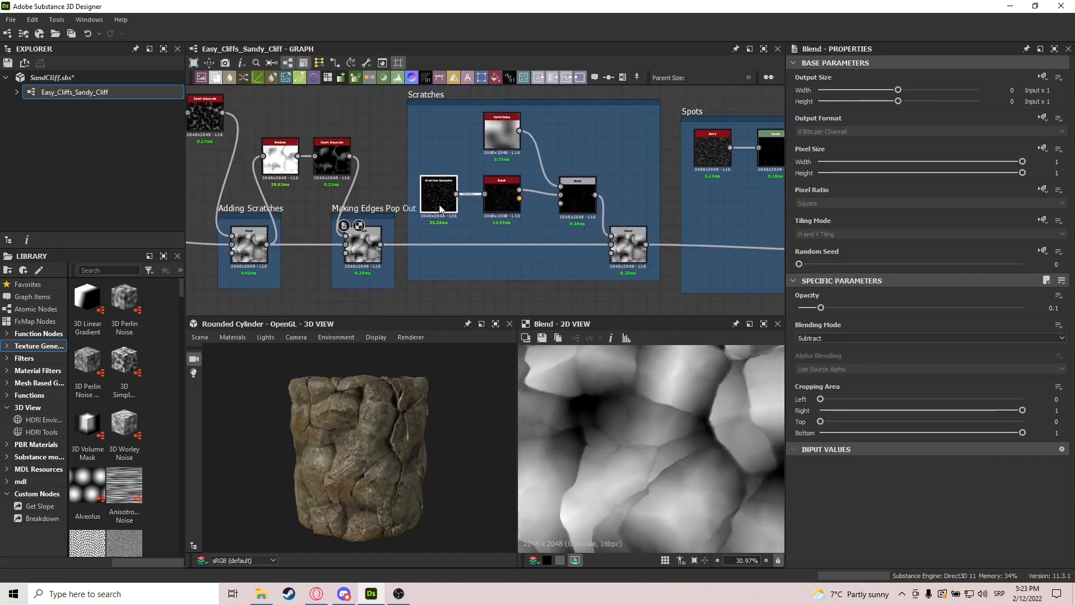
double_click(439, 209)
scroll(574, 410, up, 4)
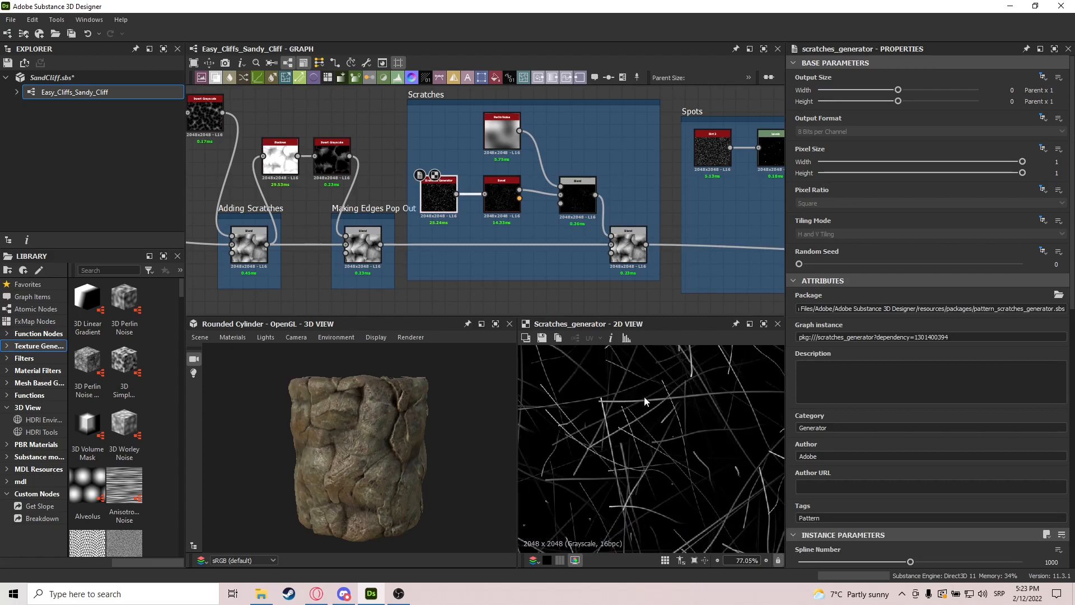
scroll(667, 398, down, 3)
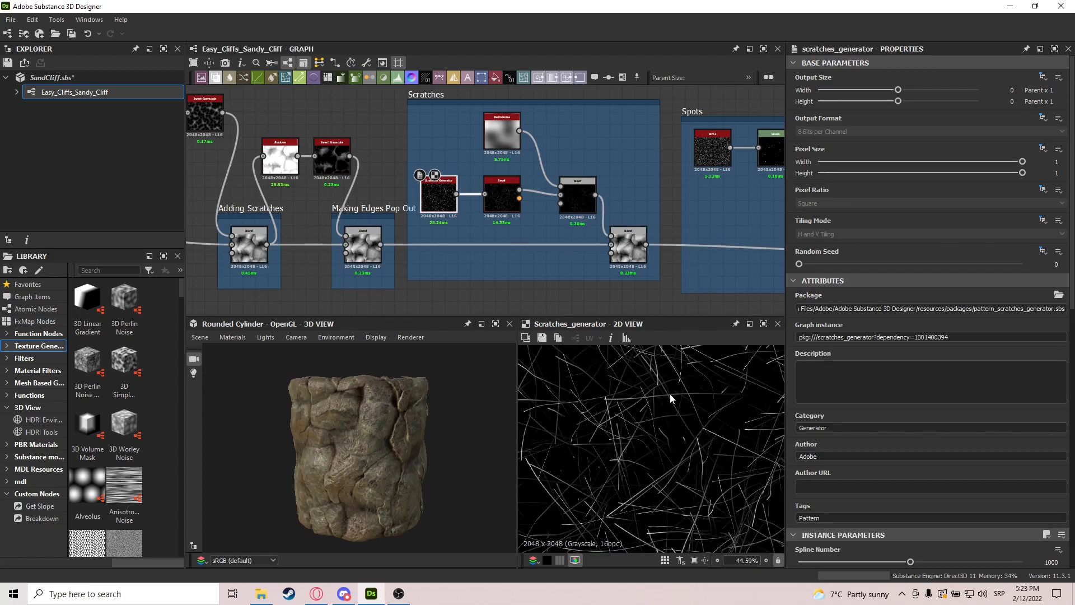
Preview the height output of the Bevel node applied to the generated scratches.
scroll(457, 220, up, 5)
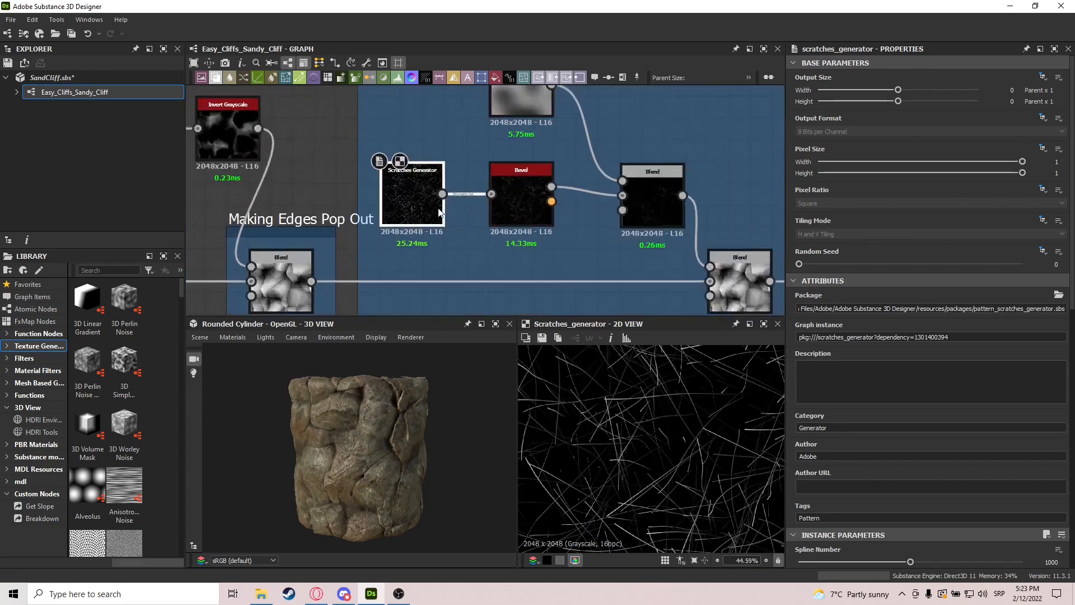
double_click(453, 202)
middle_drag(574, 270, 513, 277)
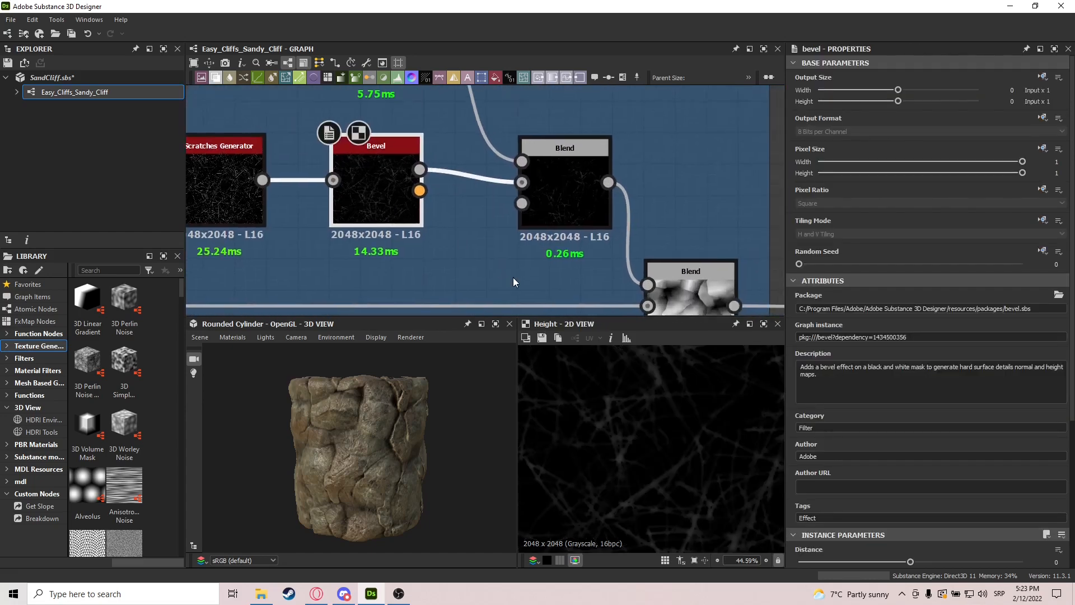
scroll(713, 424, down, 3)
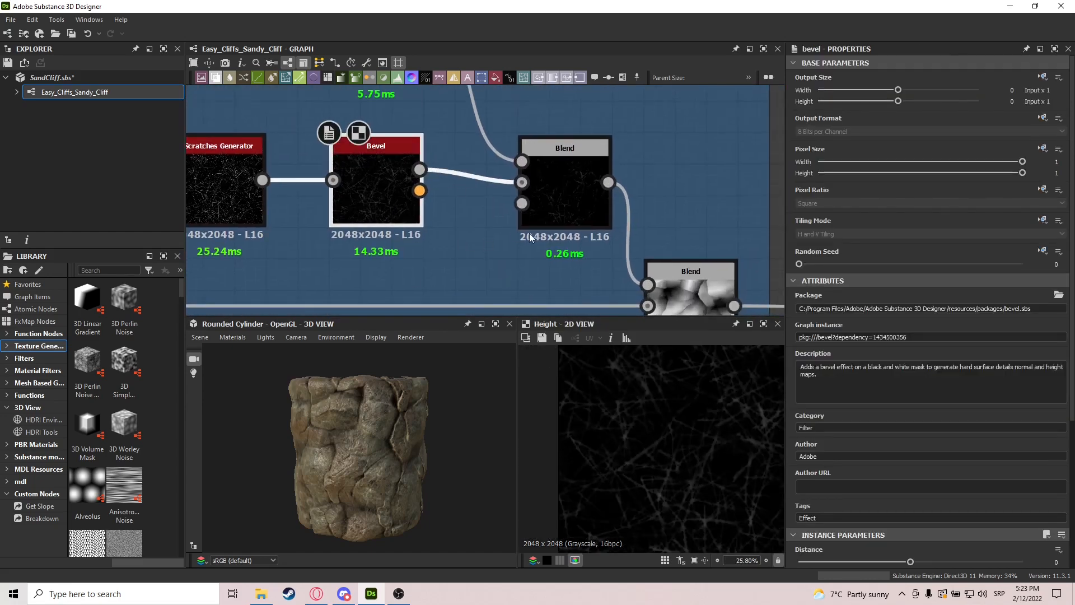
Inspect the Blend that subtracts Perlin Noise from the beveled scratches, along with its Perlin Noise input.
scroll(539, 238, down, 2)
double_click(553, 216)
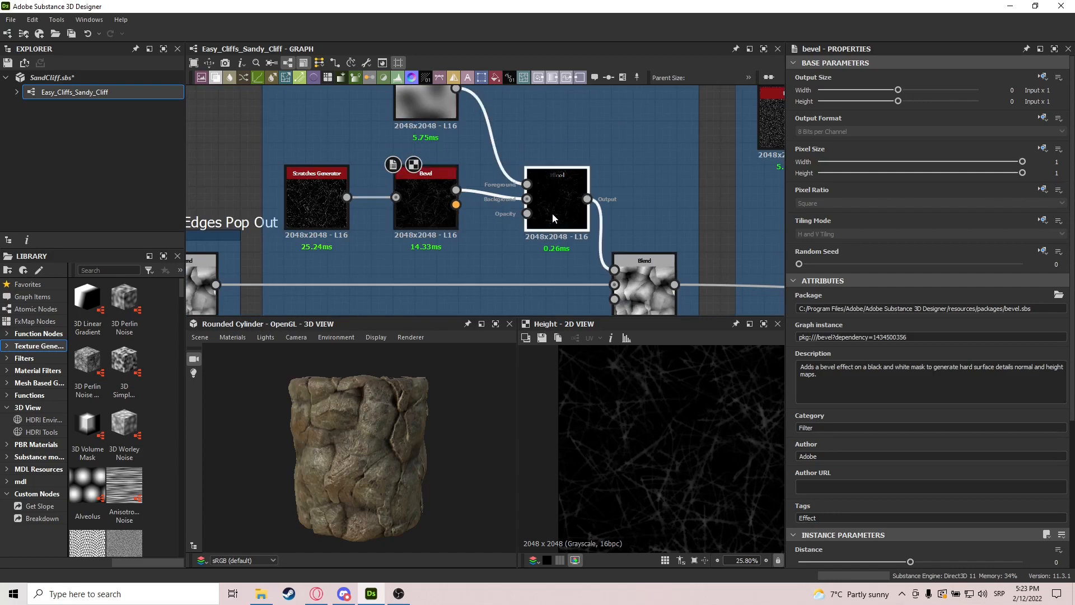
middle_drag(552, 217, 555, 263)
double_click(419, 130)
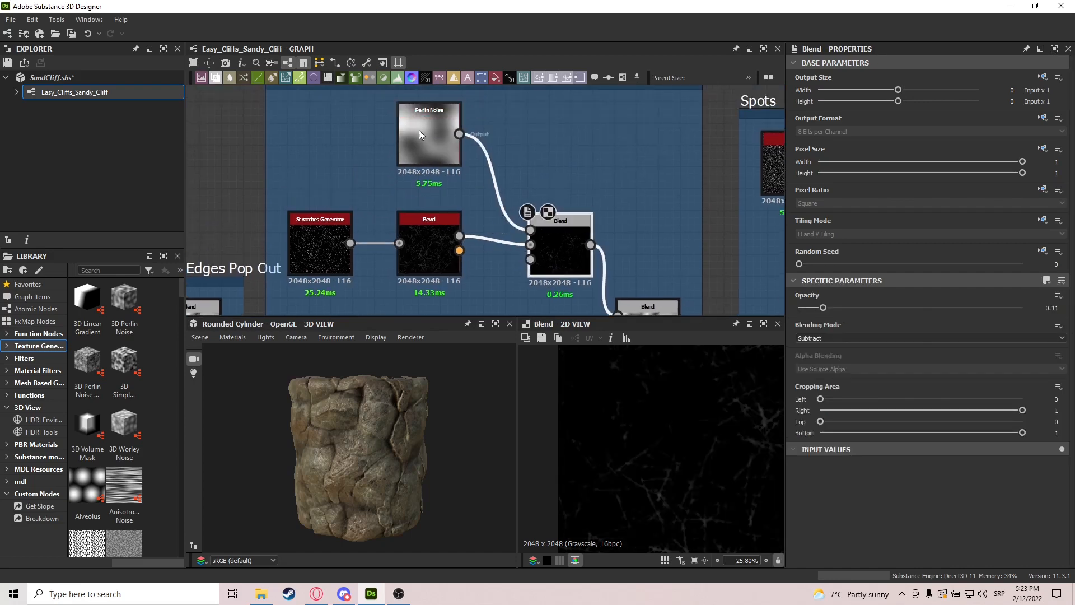
middle_drag(694, 239, 644, 188)
double_click(524, 204)
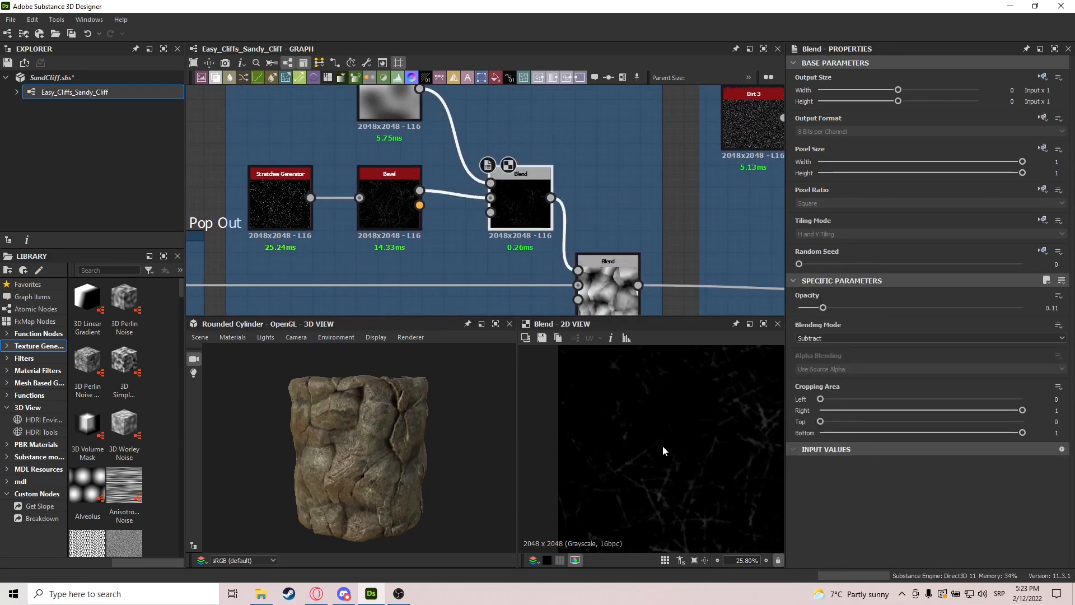
Preview the Blend that subtracts the scratches from the cliff height, examining the surface up close and in full.
middle_drag(632, 236, 547, 134)
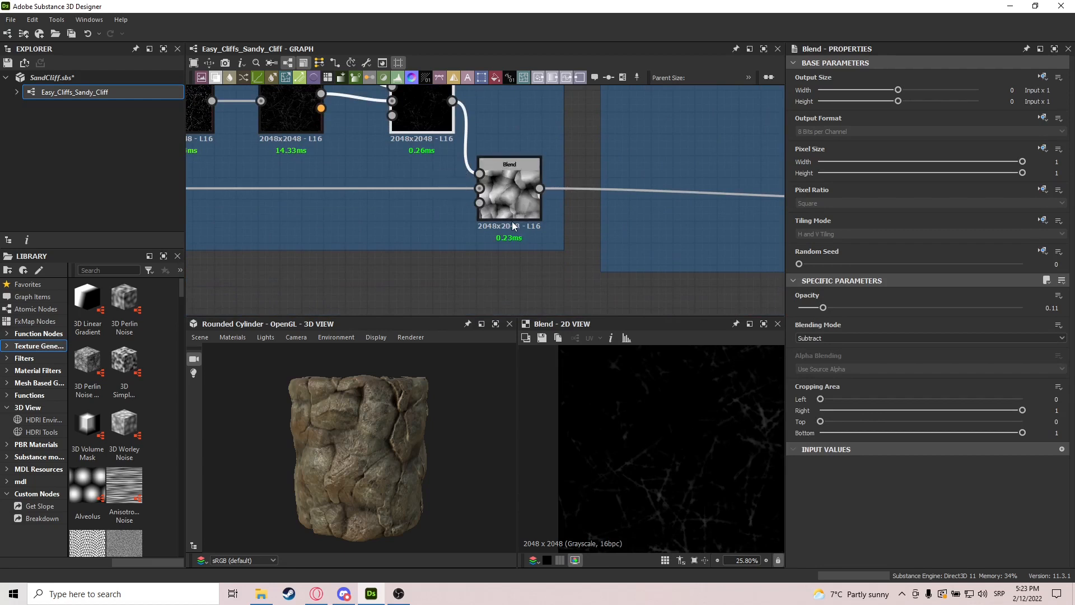
double_click(527, 203)
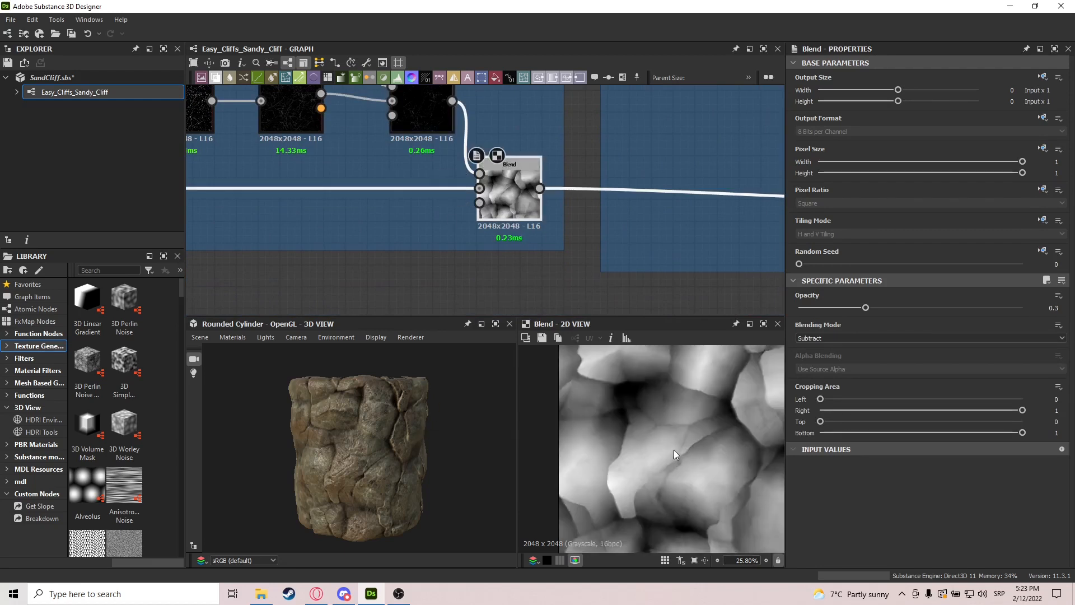
scroll(671, 411, up, 4)
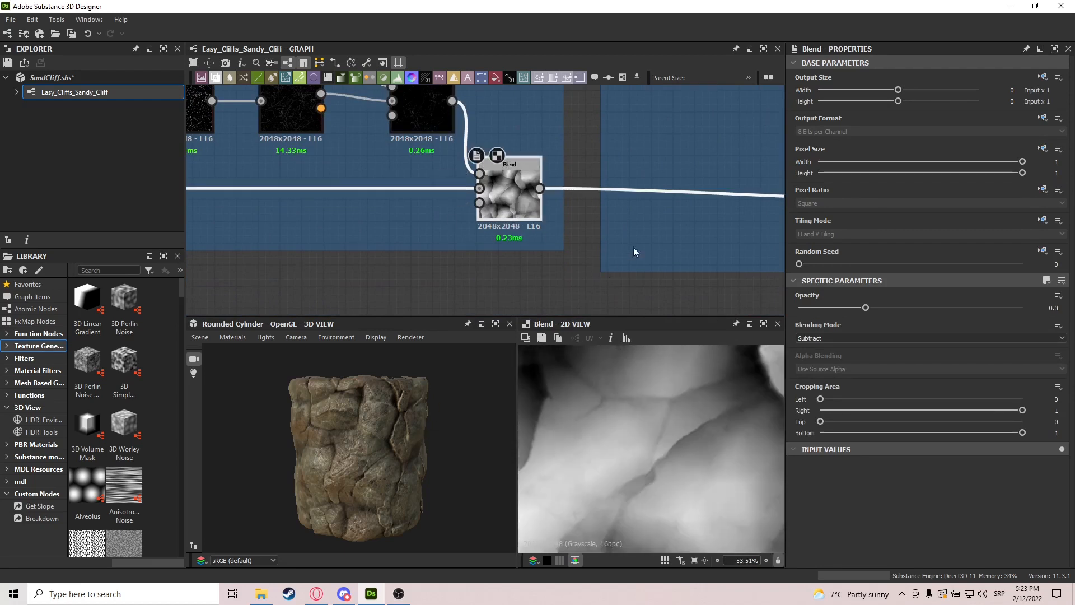
scroll(691, 406, down, 5)
scroll(646, 227, down, 3)
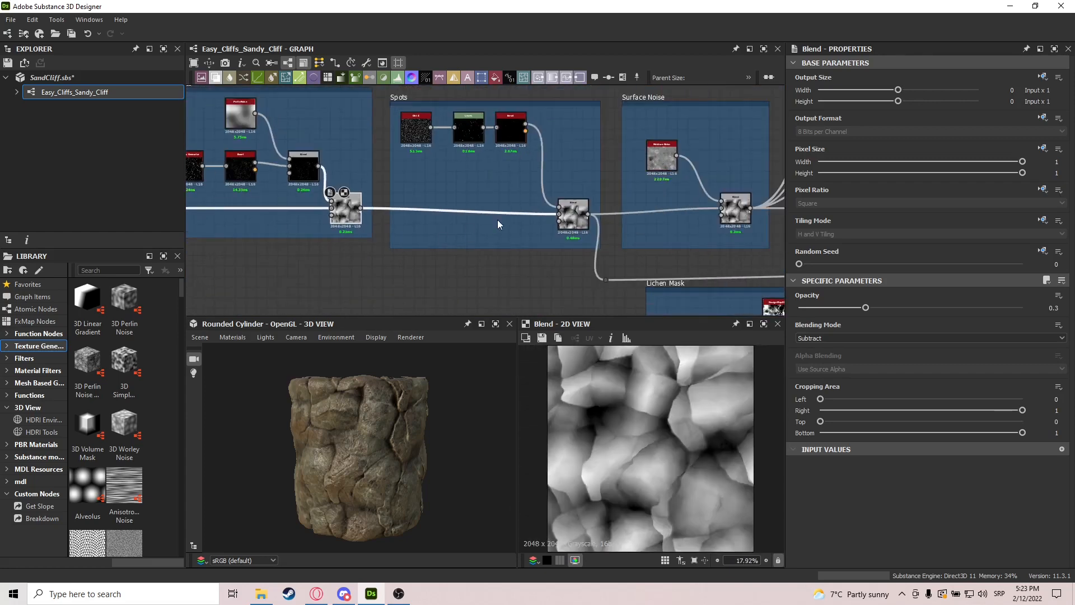
Preview the Dirt 3 and Levels nodes in the Spots frame, and reposition the Levels node between its neighbours.
scroll(426, 207, up, 3)
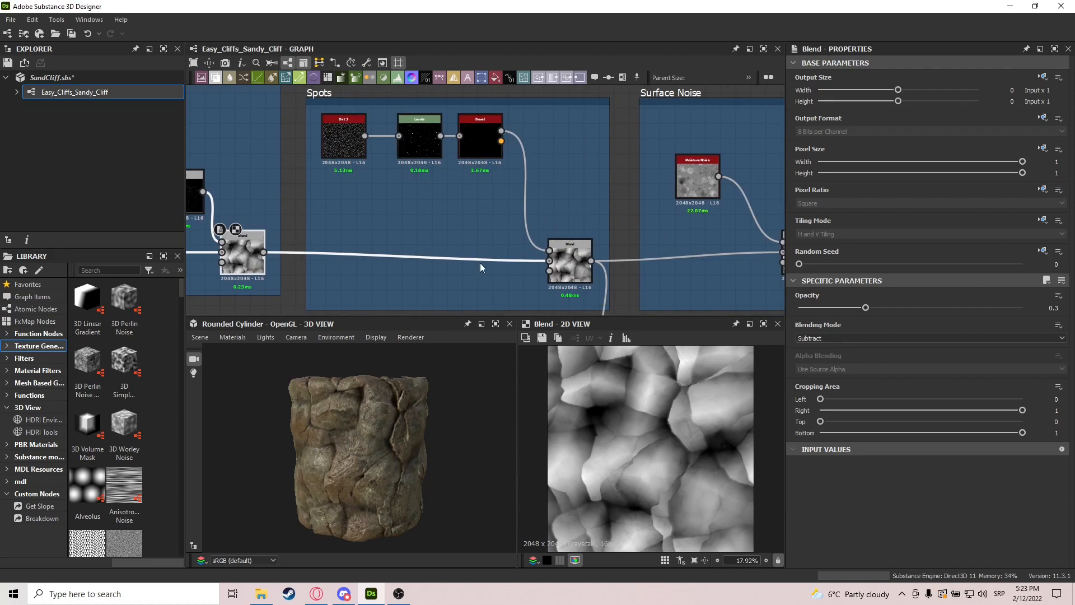
double_click(340, 154)
click(435, 149)
double_click(434, 149)
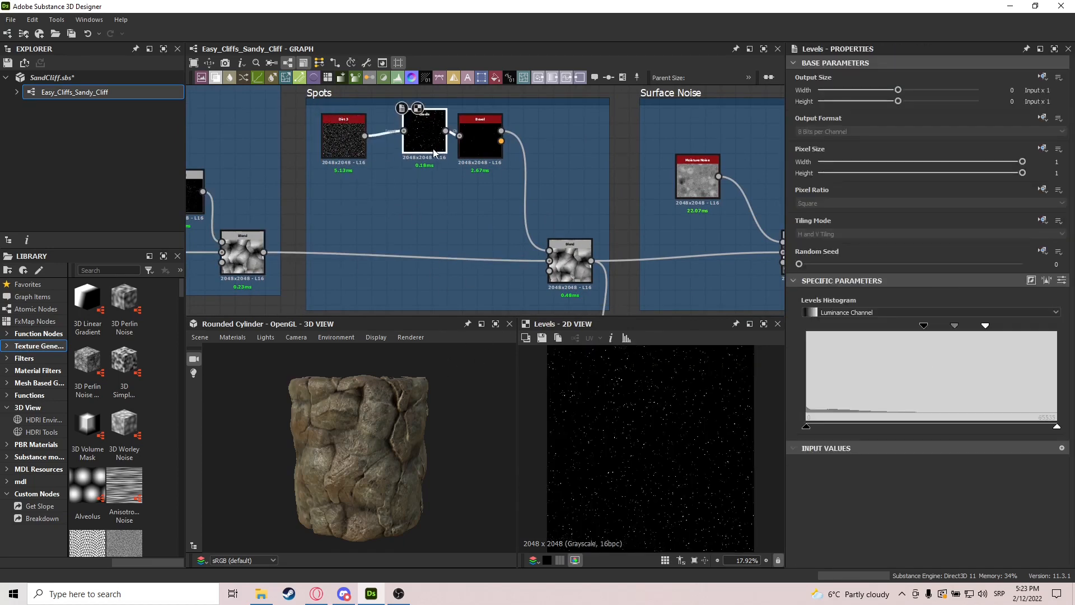
drag(432, 149, 422, 151)
Preview the height output of the Bevel node in the Spots frame and examine the spots up close.
double_click(495, 154)
scroll(625, 400, up, 10)
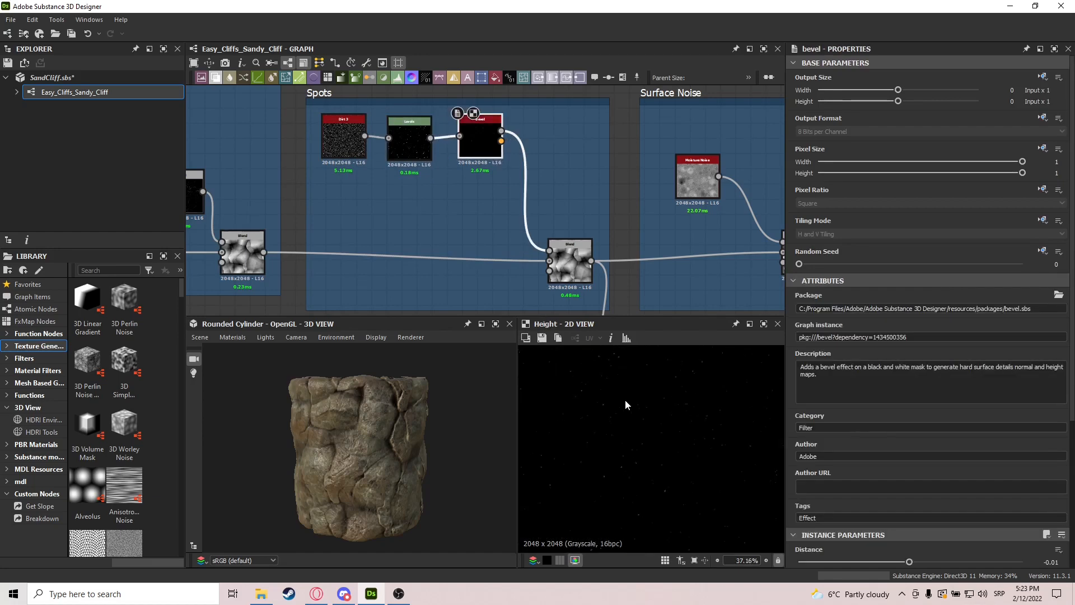
scroll(654, 401, down, 6)
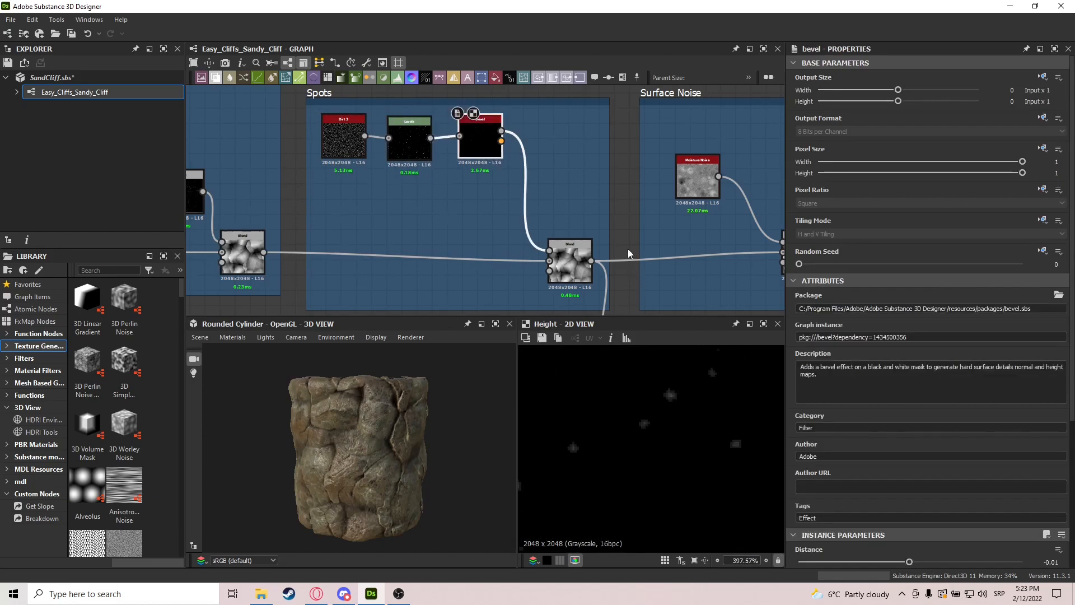
Preview the Blend that subtracts the beveled spots from the cliff height, from close up to the full surface.
middle_drag(640, 310, 598, 265)
double_click(529, 217)
scroll(635, 398, down, 10)
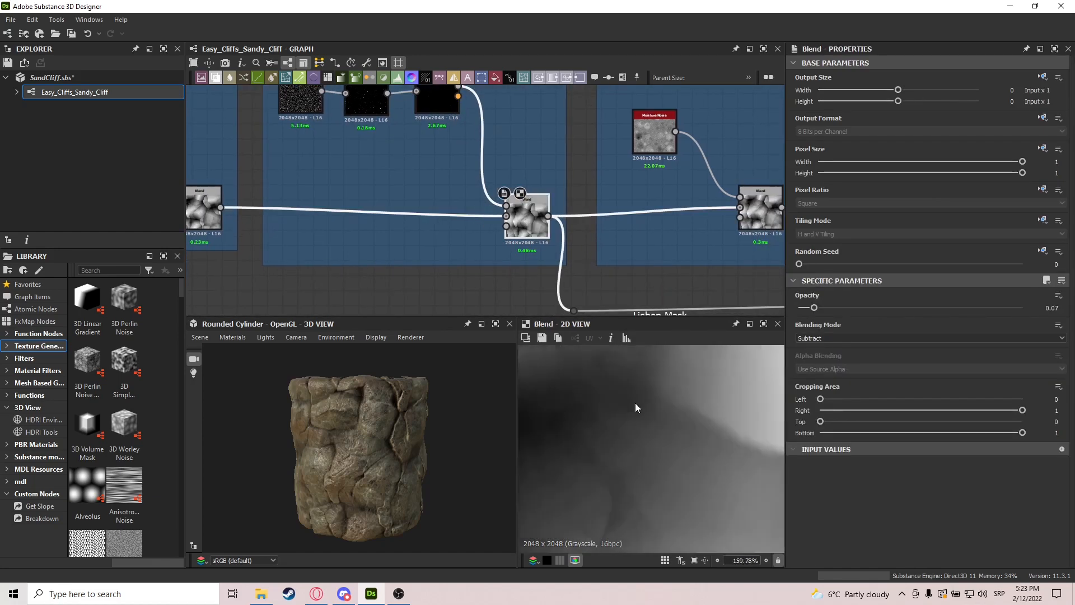
middle_drag(567, 174, 491, 159)
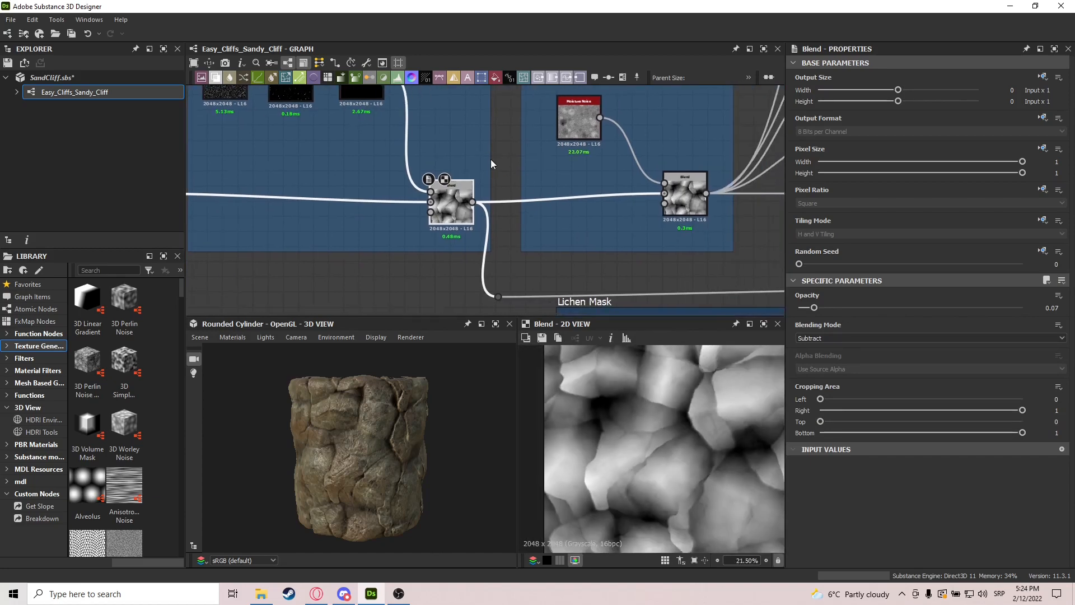
Preview the Overlay Blend that adds Moisture Noise to the cliff height in the Surface Noise frame.
scroll(448, 207, down, 5)
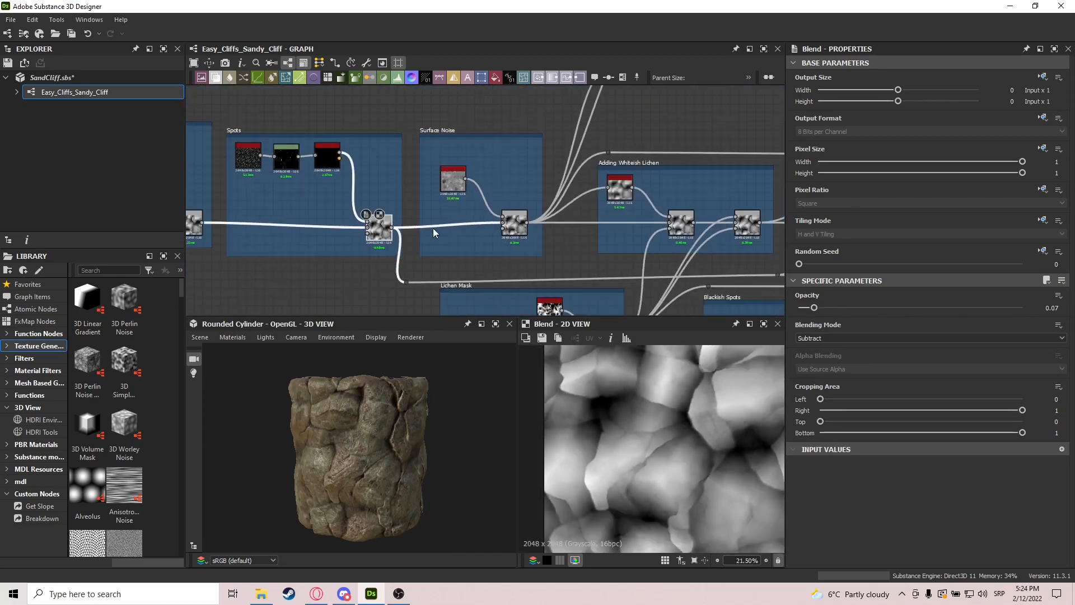
middle_drag(433, 228, 393, 206)
scroll(534, 150, up, 3)
click(519, 223)
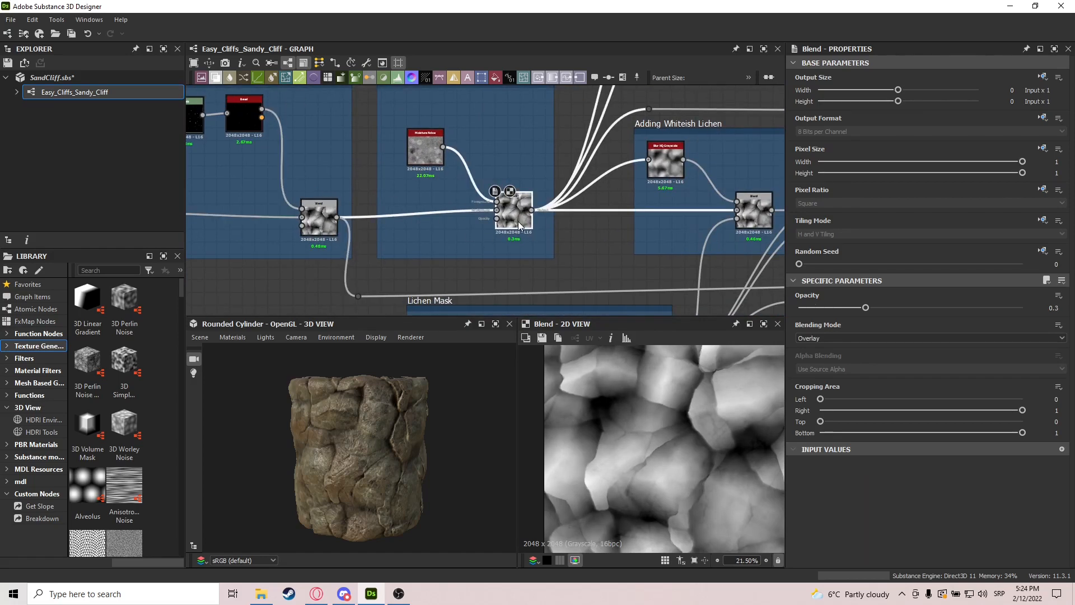
Follow the Surface Noise Blend's outgoing connections to the initial color block-in and Adding Whiteish Lichen frames.
scroll(520, 226, down, 3)
middle_drag(443, 149, 413, 195)
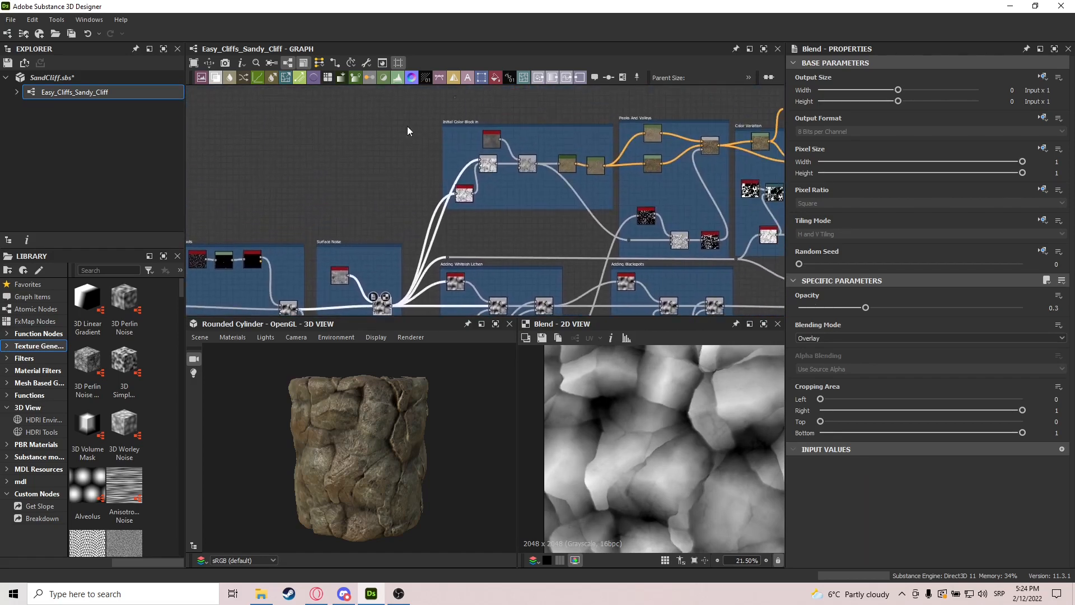
middle_drag(498, 249, 436, 142)
middle_drag(519, 237, 398, 217)
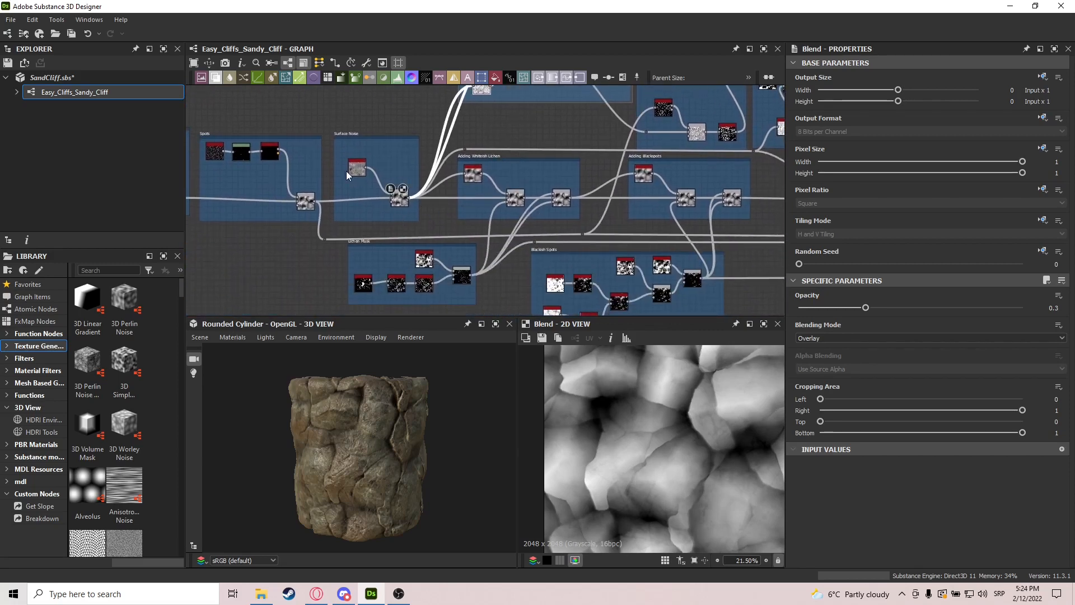
scroll(382, 197, up, 3)
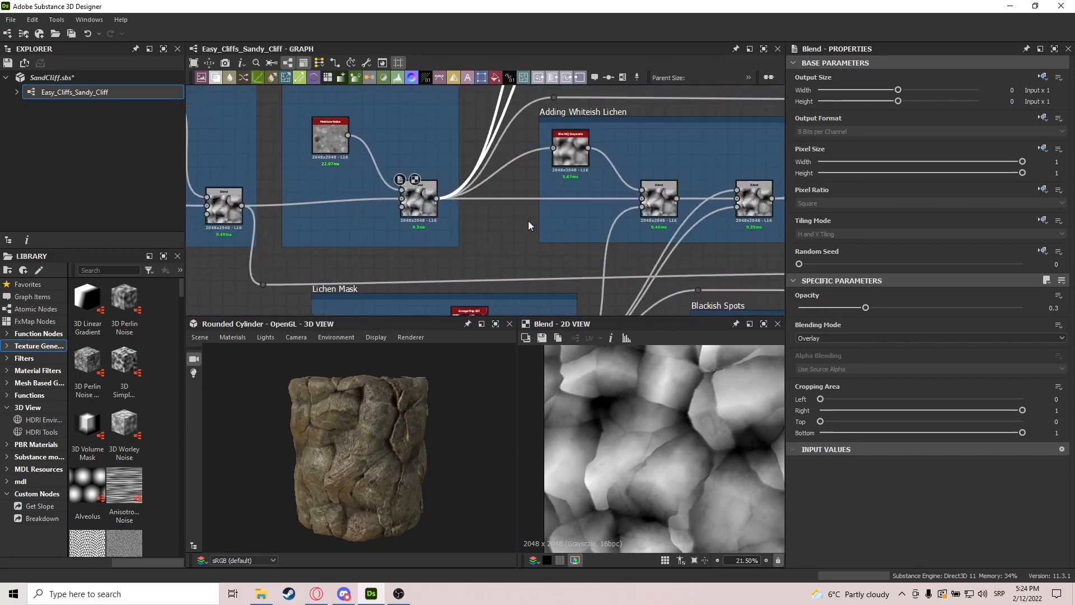
middle_drag(529, 221, 451, 214)
middle_drag(540, 195, 475, 193)
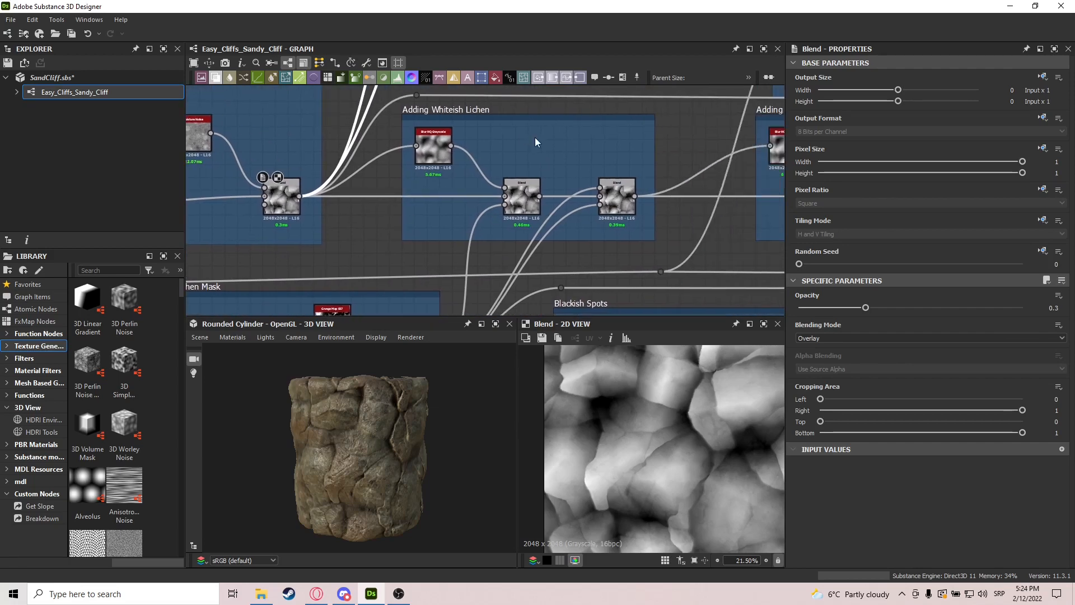
middle_drag(465, 151, 444, 151)
Preview the Grunge Map 004 and the Tile Generator it feeds in the Lichen Mask frame.
middle_drag(462, 187, 551, 91)
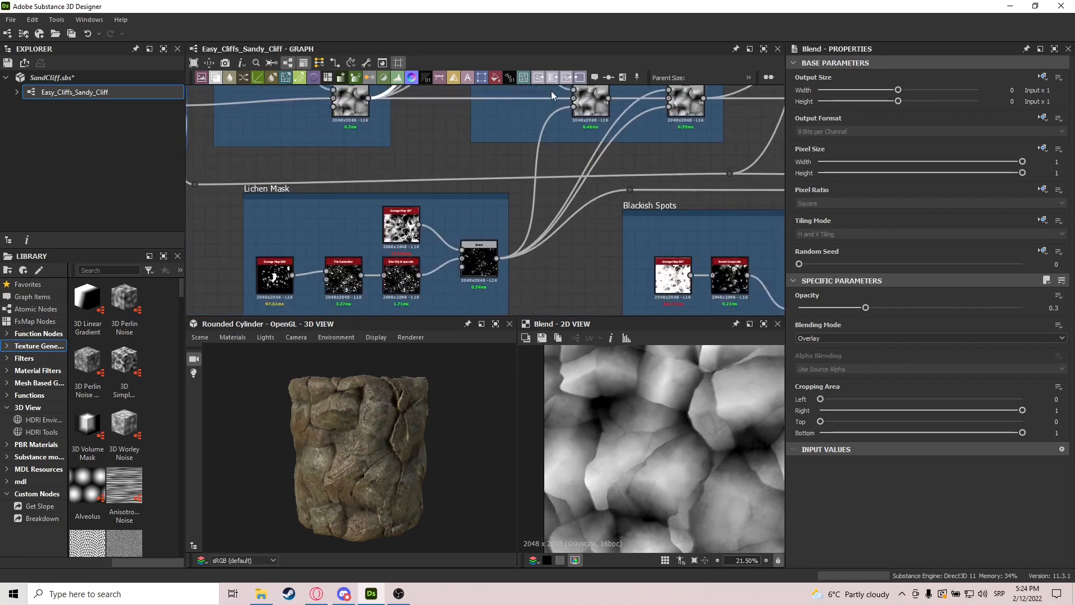
scroll(566, 112, down, 2)
scroll(388, 181, up, 3)
click(373, 259)
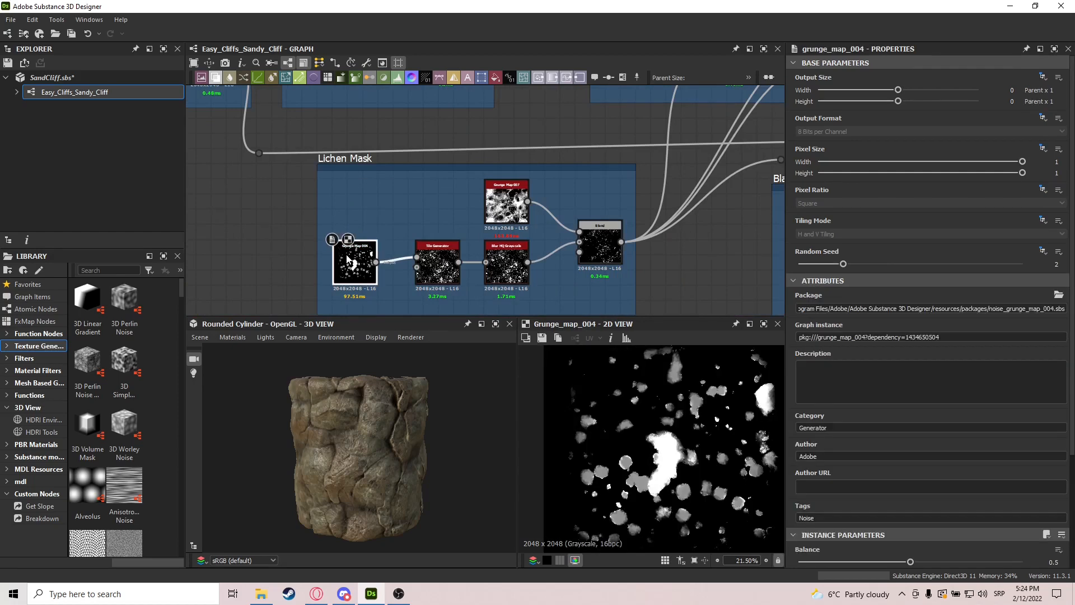
click(451, 273)
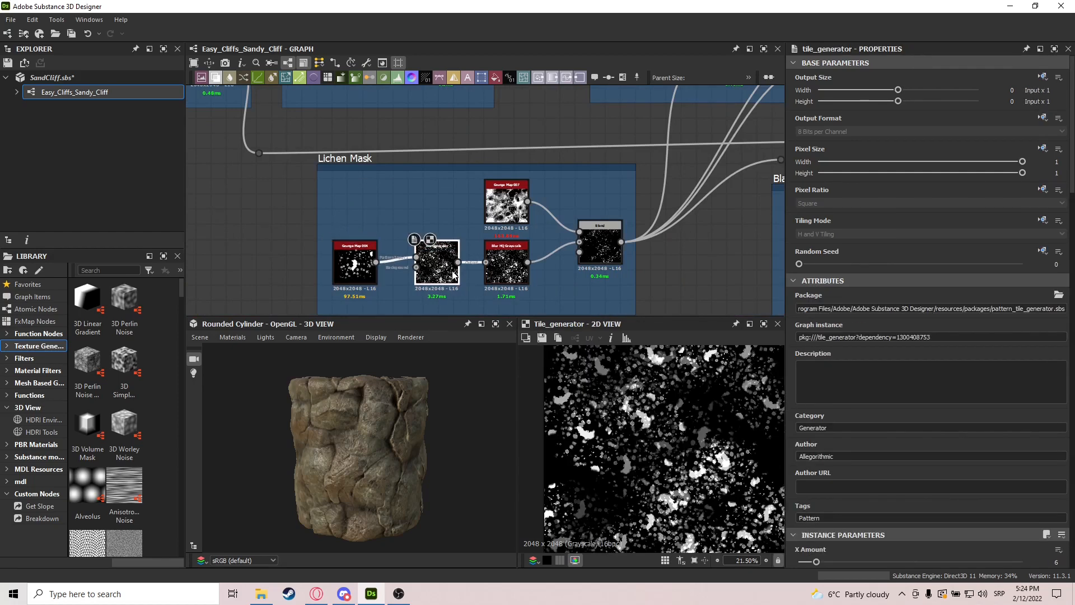
Preview the Blur HQ Grayscale in the Lichen Mask frame and the Subtract Blend combining it with Grunge Map 007.
click(505, 279)
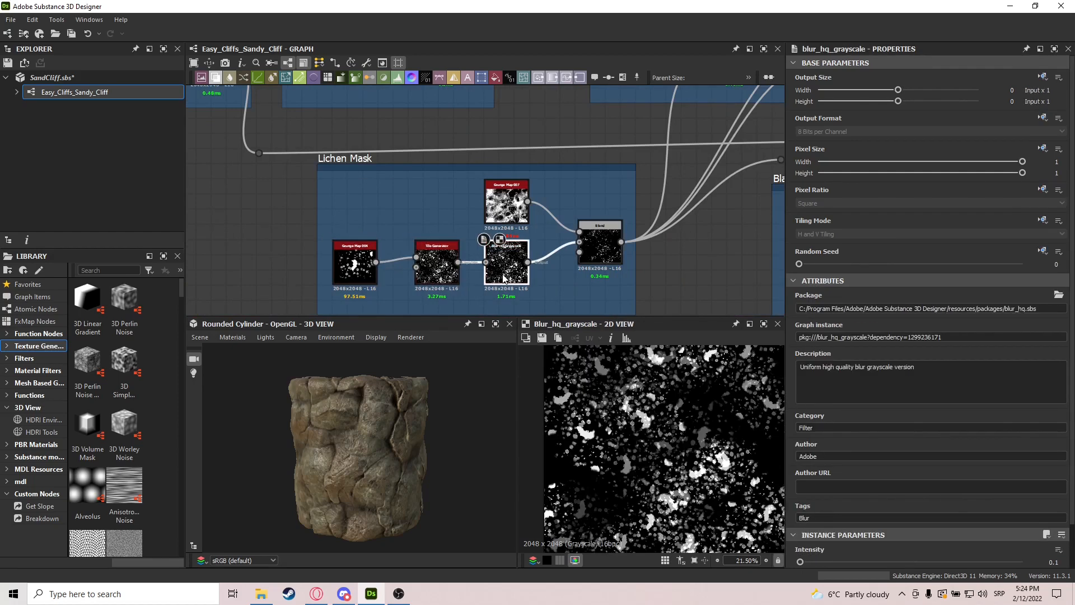
scroll(498, 252, up, 1)
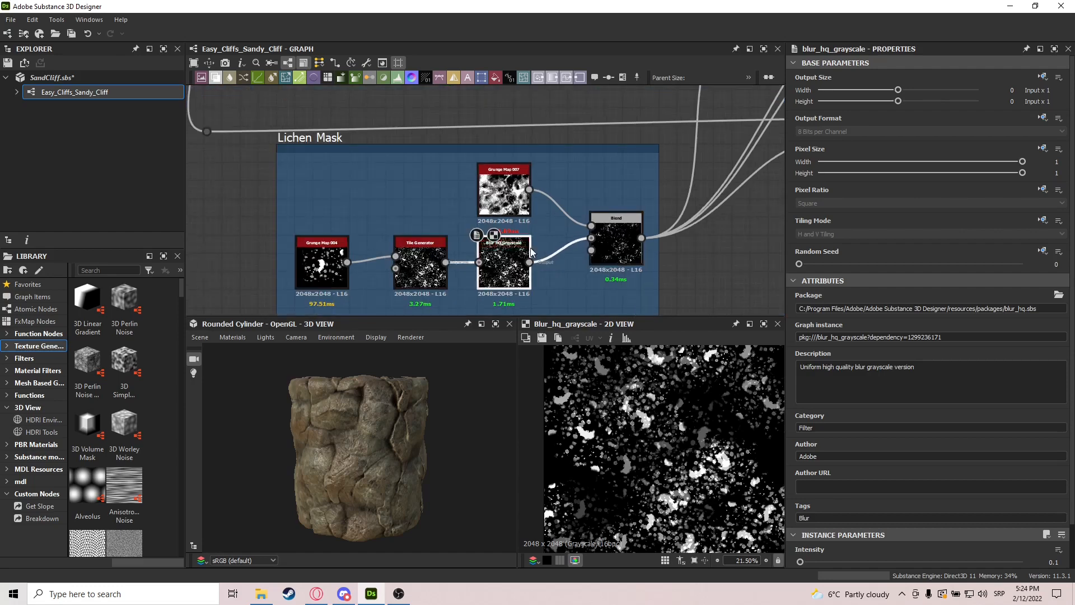
scroll(645, 397, up, 4)
click(616, 241)
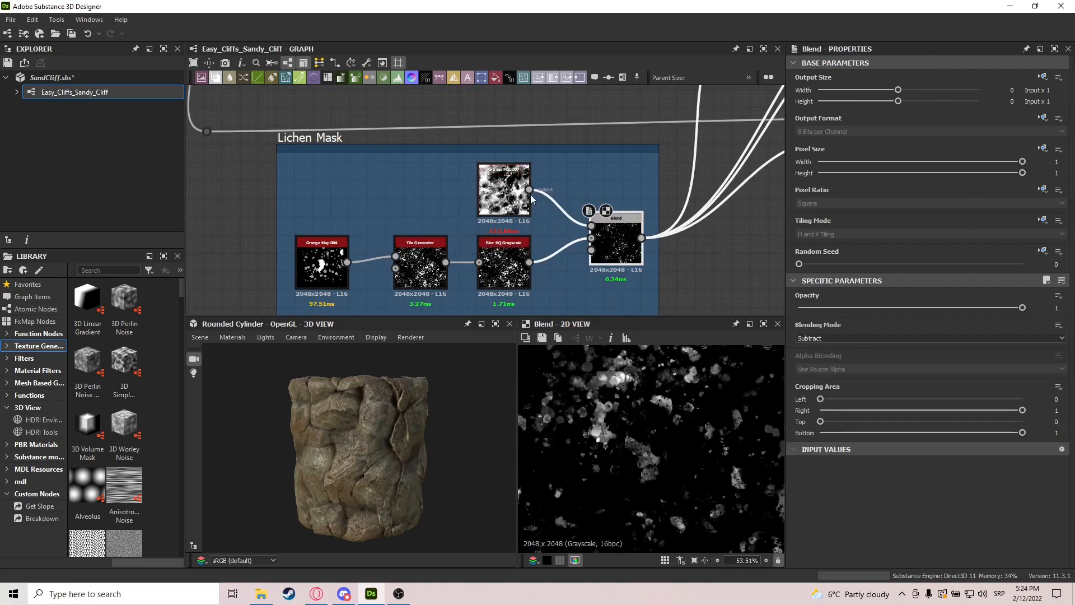
Preview the Copy Blend in the Adding Whiteish Lichen frame that mixes in the blurred height through the lichen mask.
scroll(472, 233, down, 3)
scroll(541, 162, up, 4)
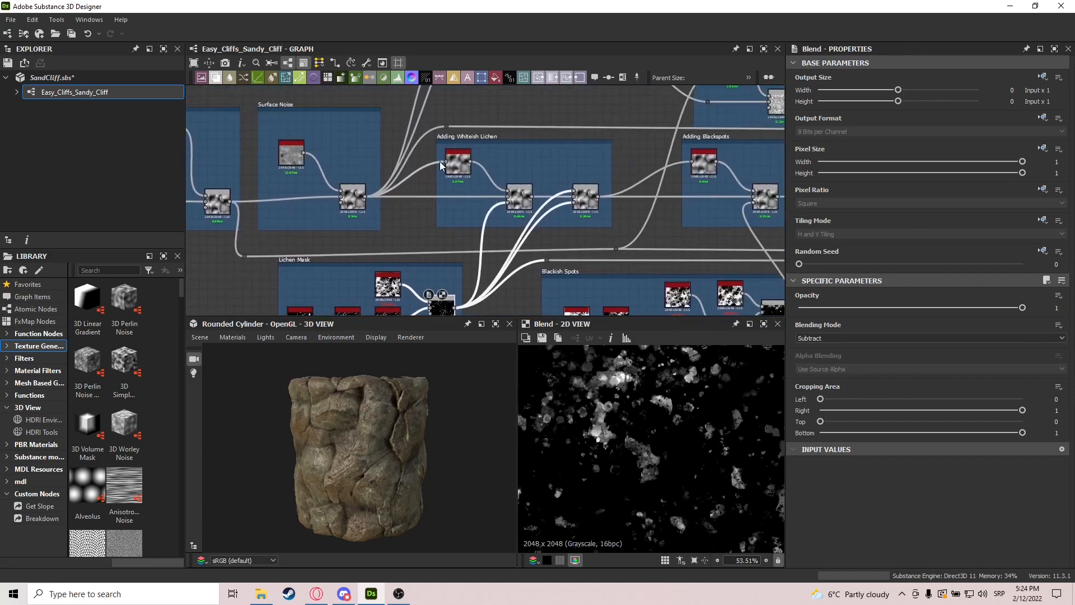
scroll(500, 180, down, 1)
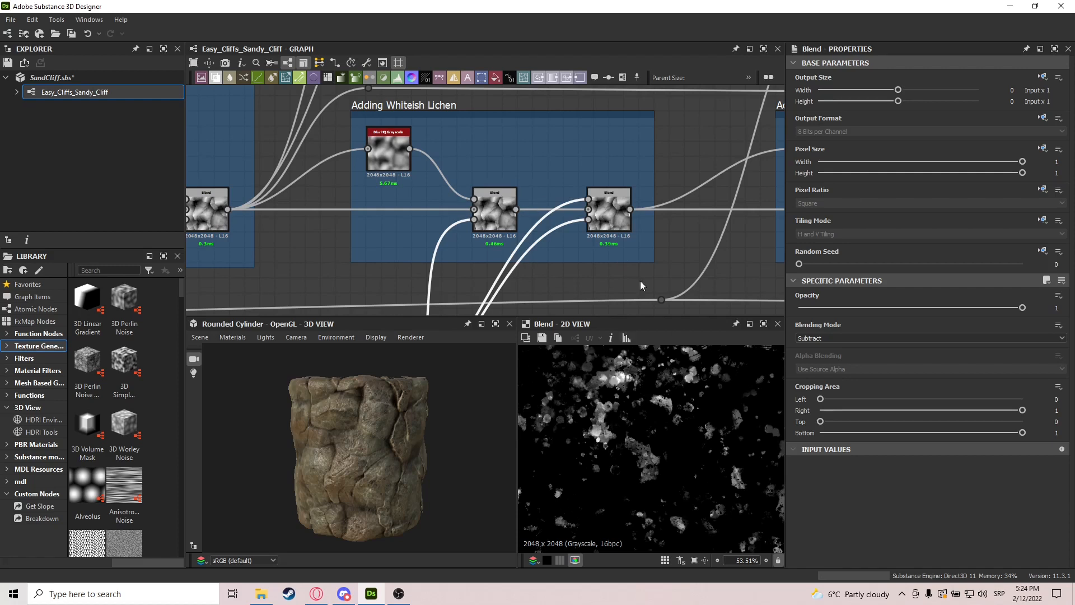
click(509, 223)
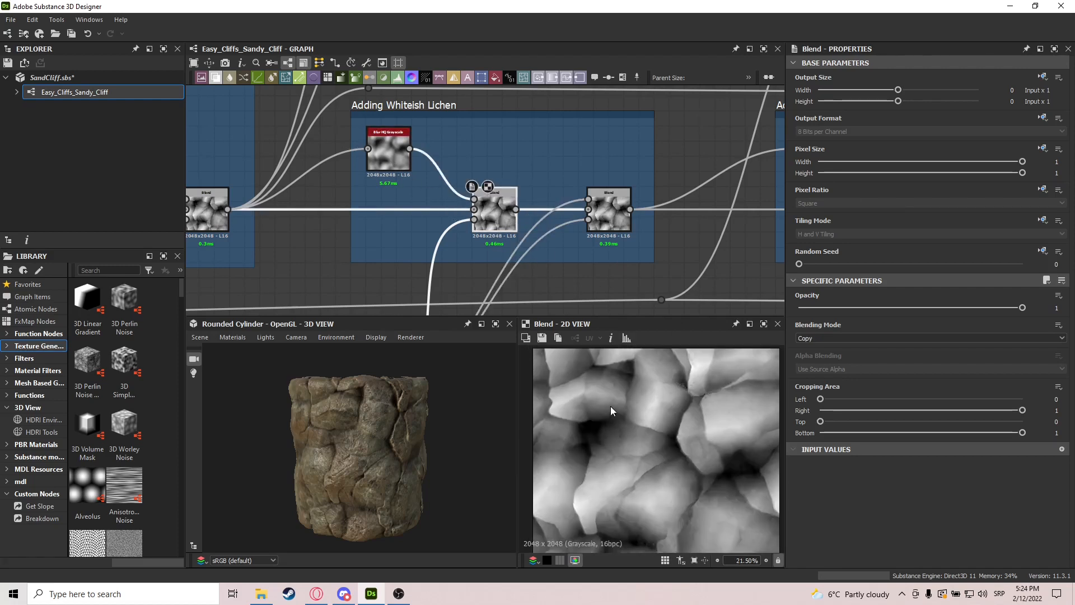
scroll(594, 392, down, 4)
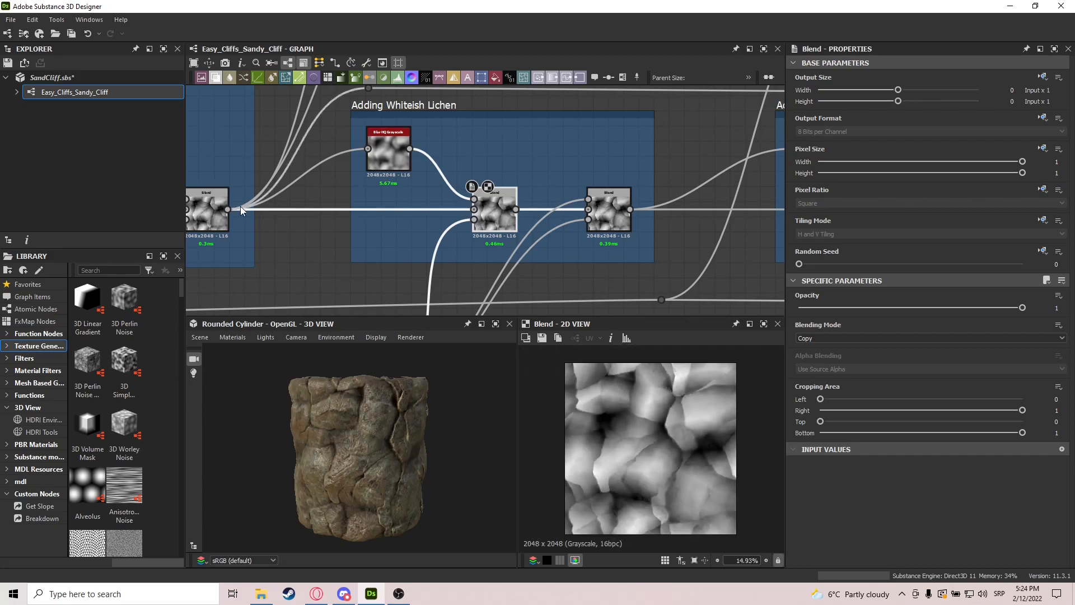
Compare the Surface Noise Blend up close with the Copy and Multiply Blends in the Adding Whiteish Lichen frame.
click(212, 213)
scroll(605, 378, up, 7)
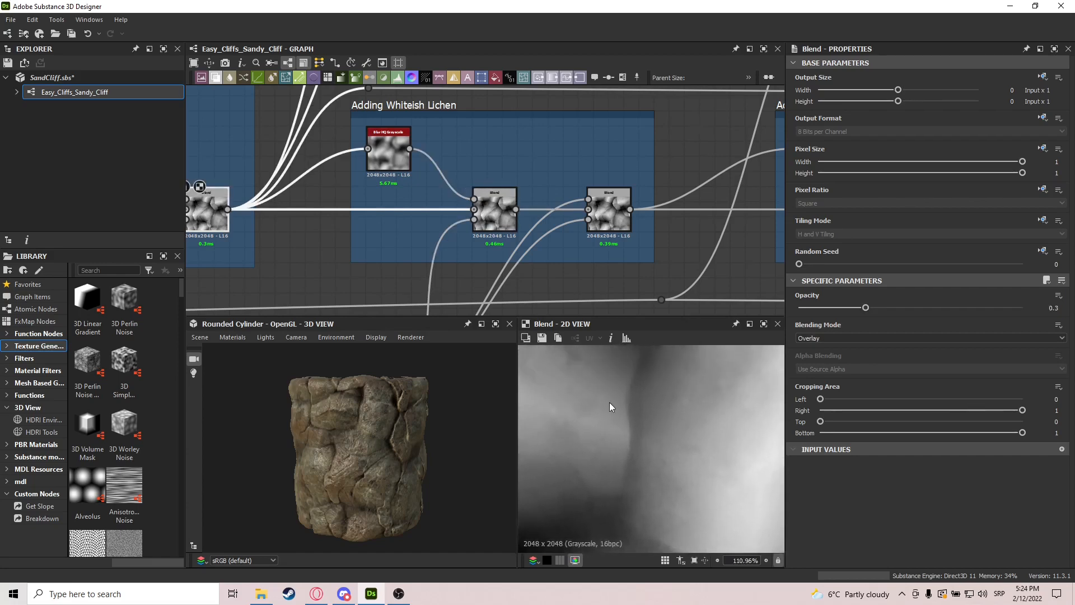
click(494, 212)
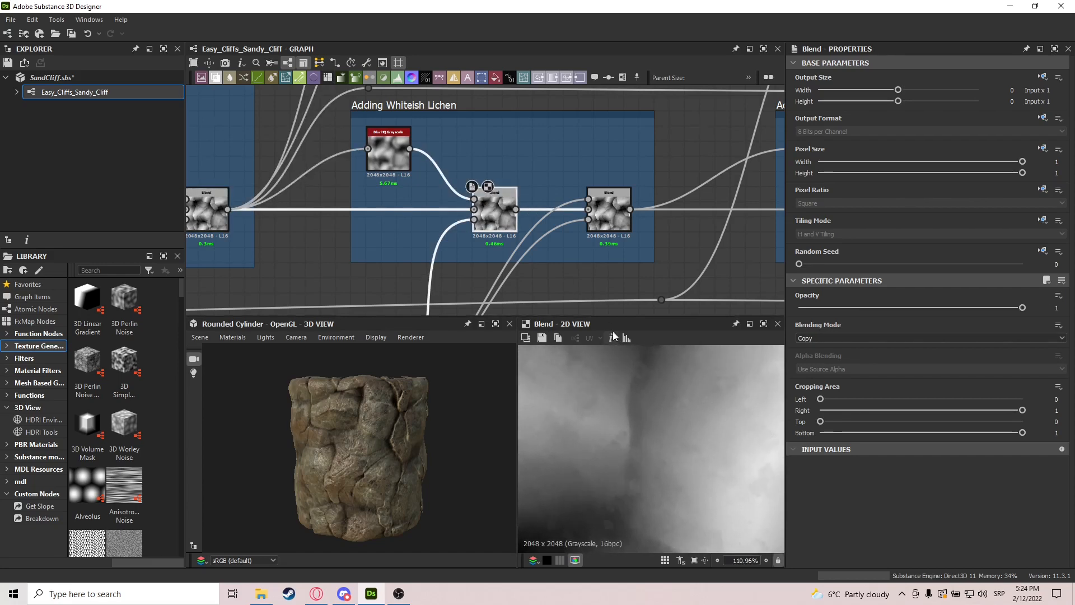
click(603, 224)
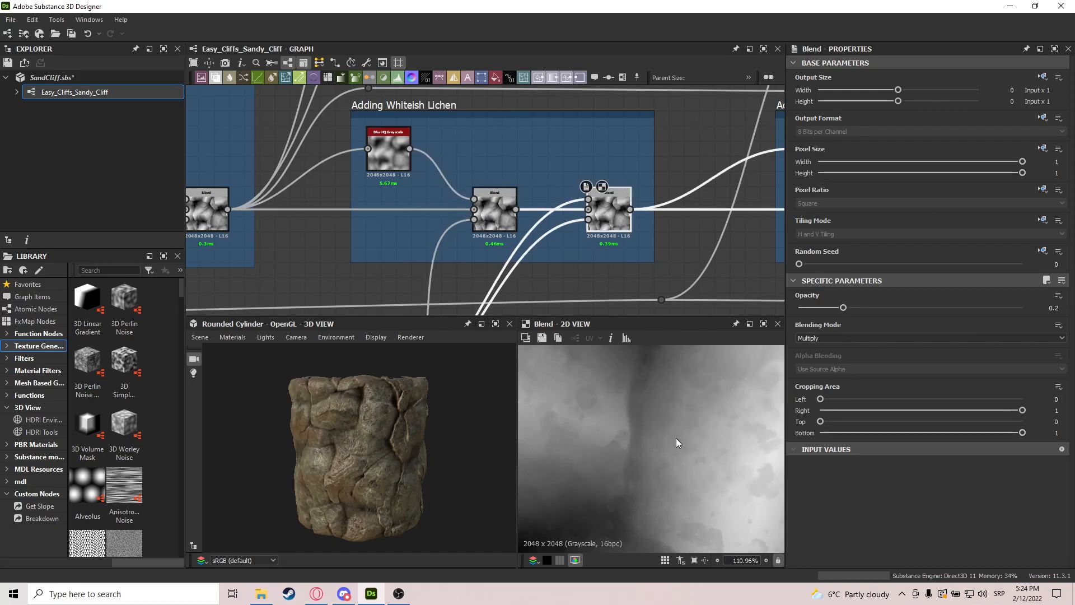
scroll(675, 429, down, 7)
Preview the Copy and Multiply Blends in the Adding Blackspots frame.
middle_drag(612, 256, 509, 182)
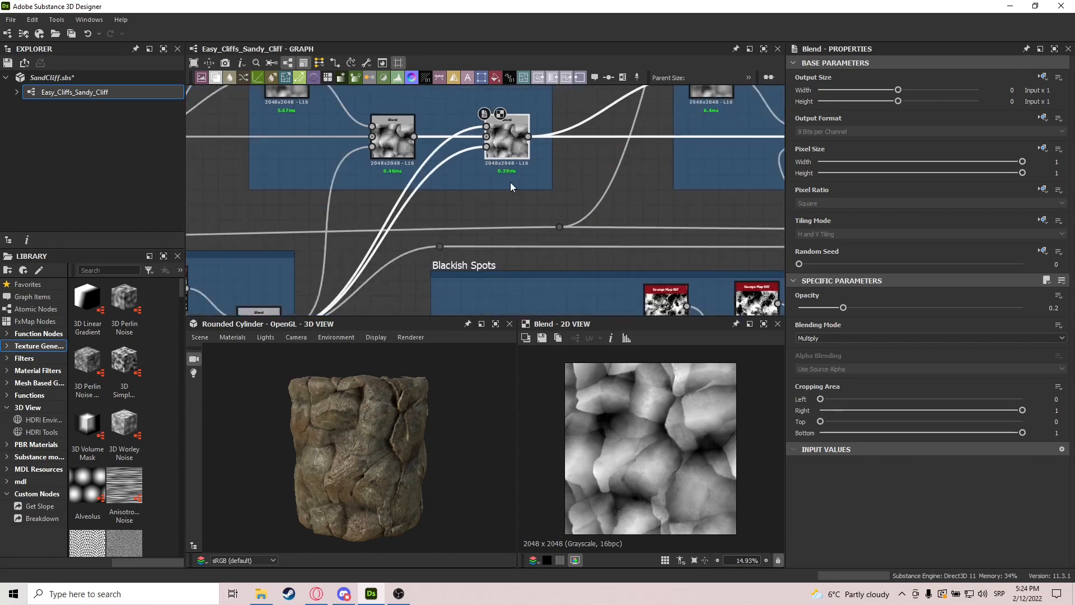
scroll(510, 182, down, 2)
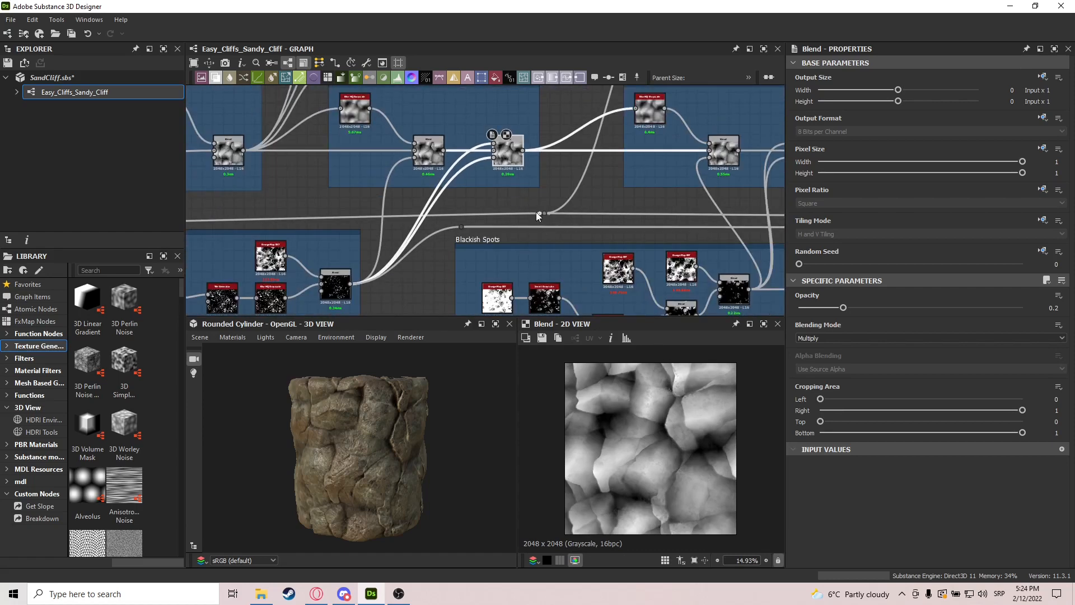
middle_drag(536, 212, 503, 188)
scroll(465, 163, up, 3)
click(459, 163)
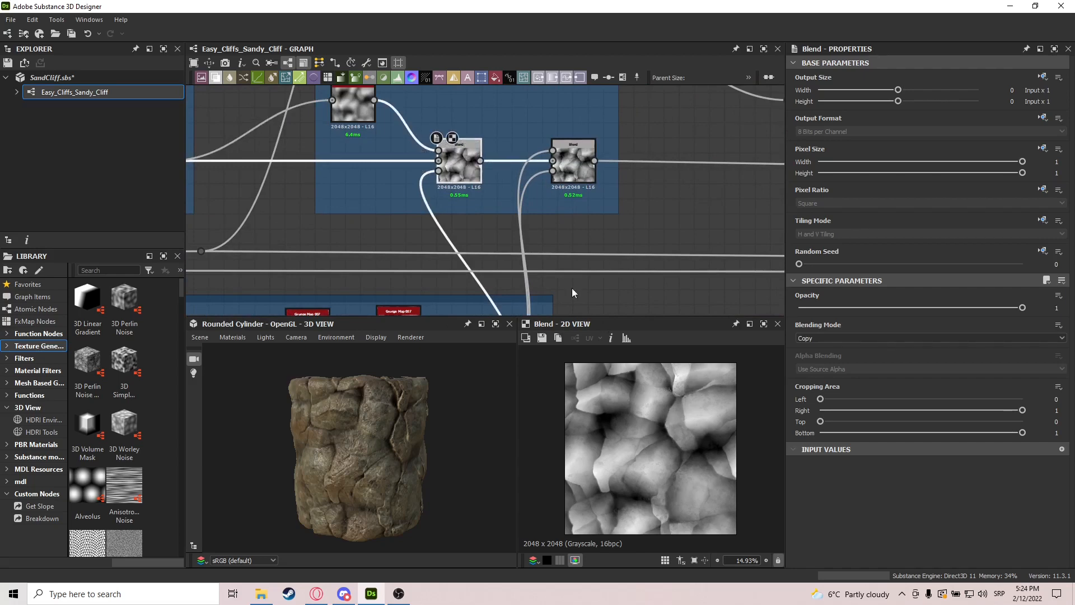
click(572, 170)
Align the Clouds 3 node directly beneath the Cells 1 node in the Blackish Spots frame.
middle_drag(466, 252, 571, 123)
scroll(516, 258, down, 3)
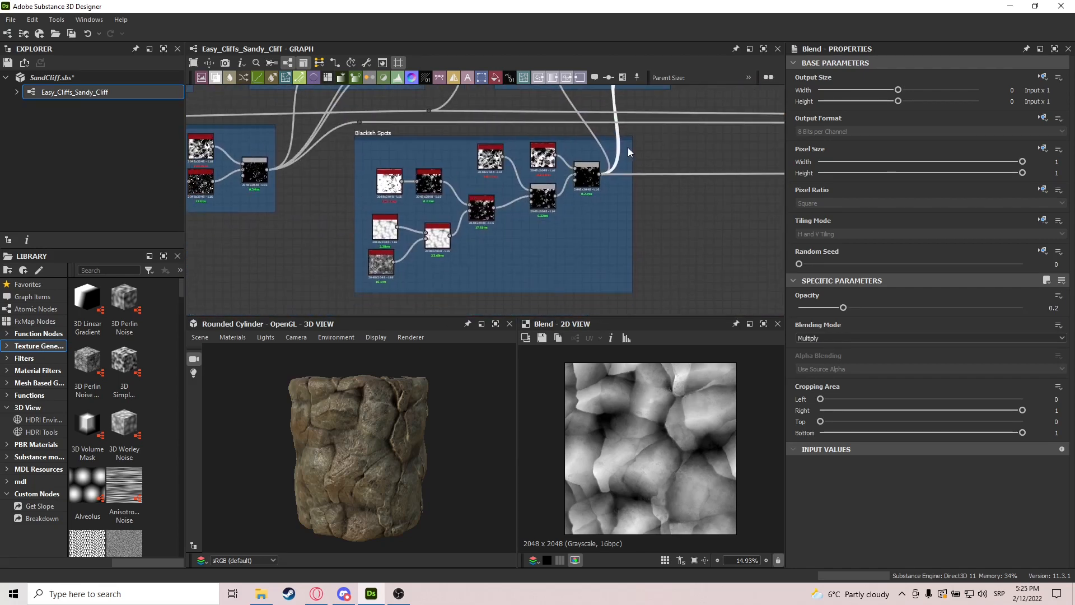
scroll(391, 277, up, 3)
middle_drag(460, 250, 536, 254)
scroll(536, 254, up, 1)
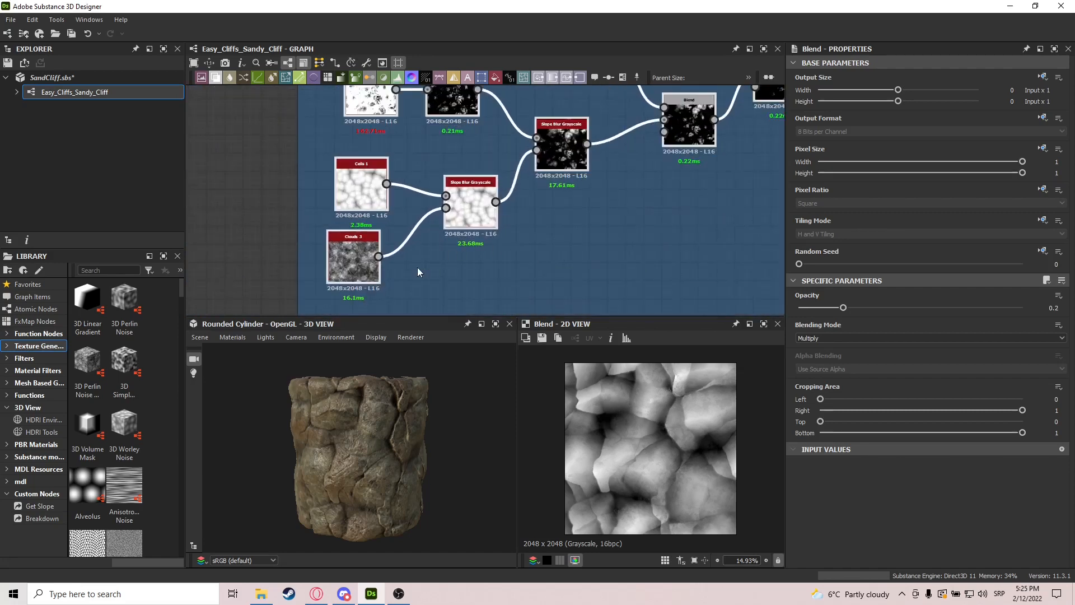
drag(360, 271, 369, 267)
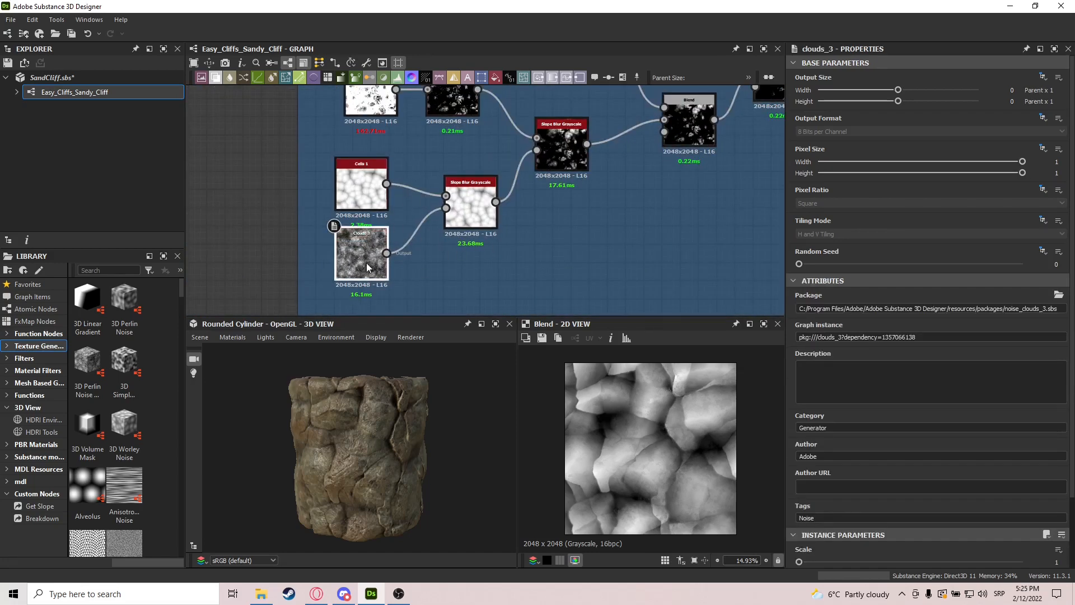
Preview the Slope Blur Grayscale fed by Cells 1 and Clouds 3, examining the pattern up close and in full.
double_click(471, 208)
scroll(653, 464, up, 5)
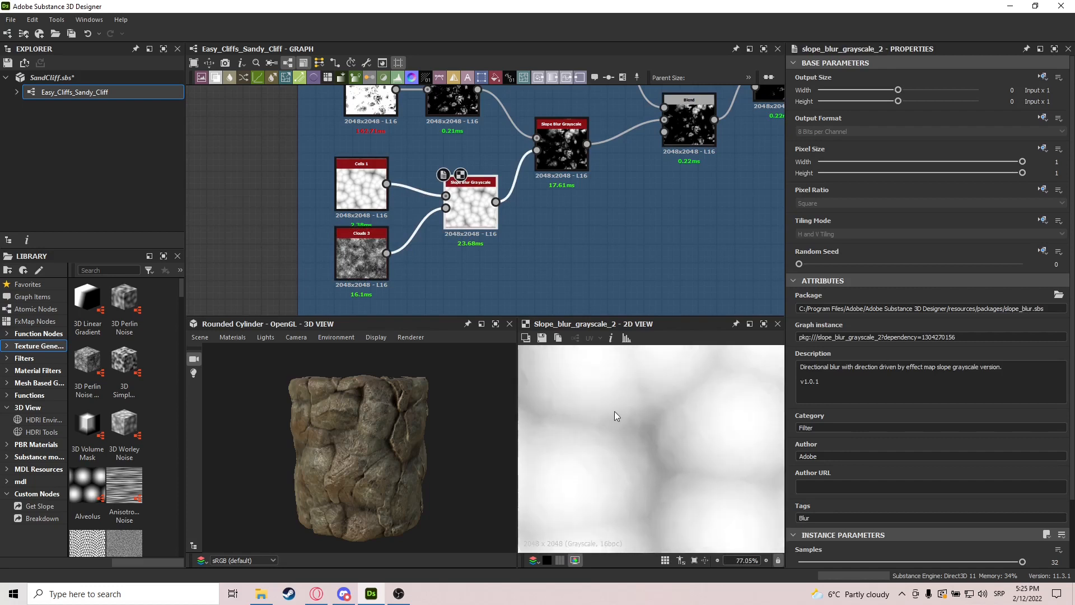
scroll(614, 411, down, 5)
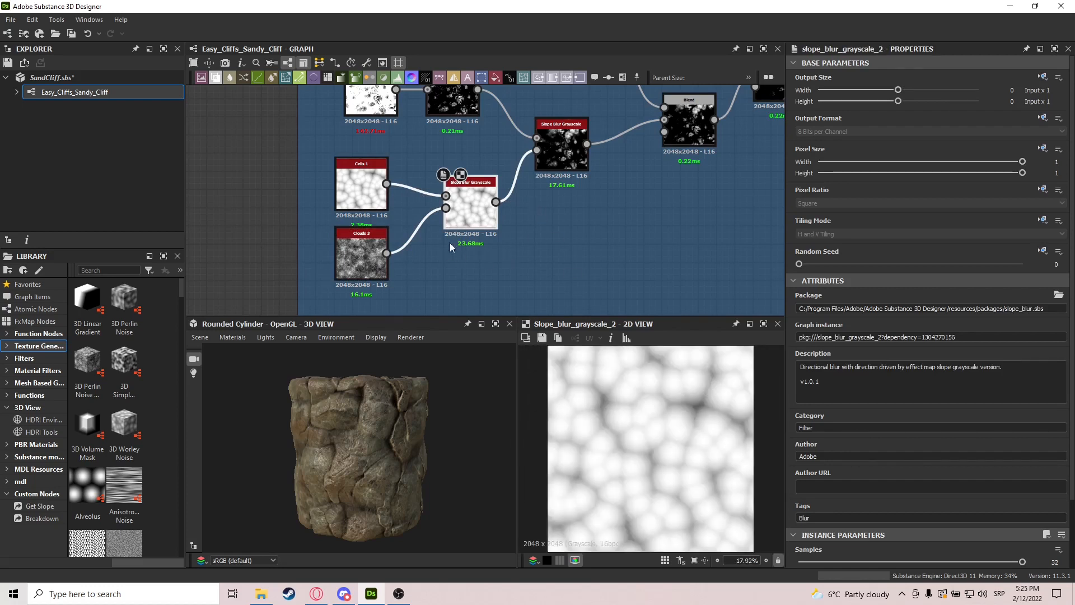
Preview the second Slope Blur Grayscale, which distorts the inverted Grunge Map 007 with the blurred cells.
middle_drag(485, 187, 456, 261)
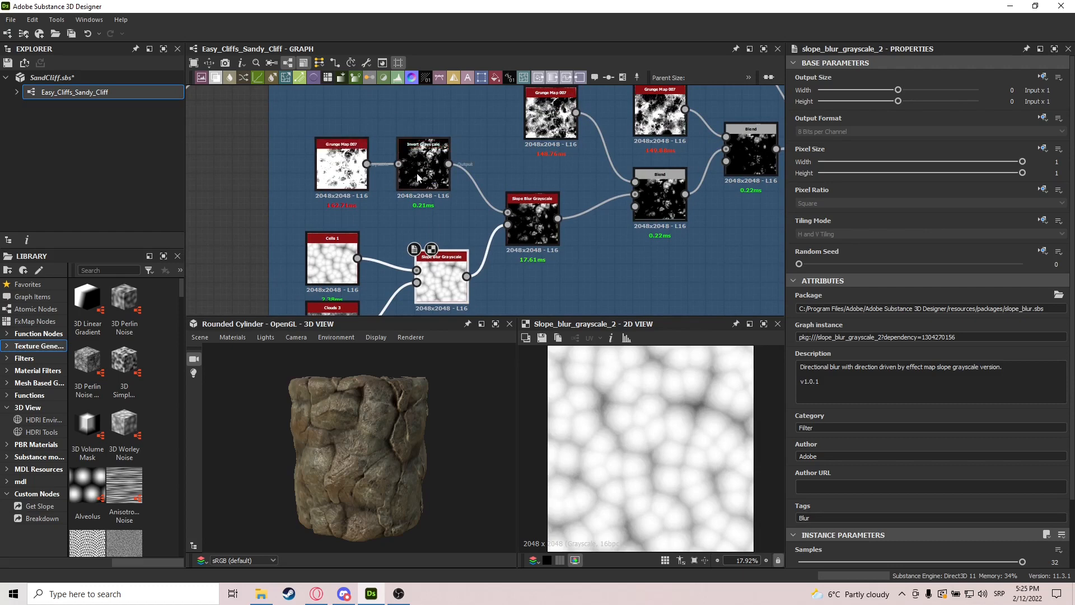
double_click(527, 227)
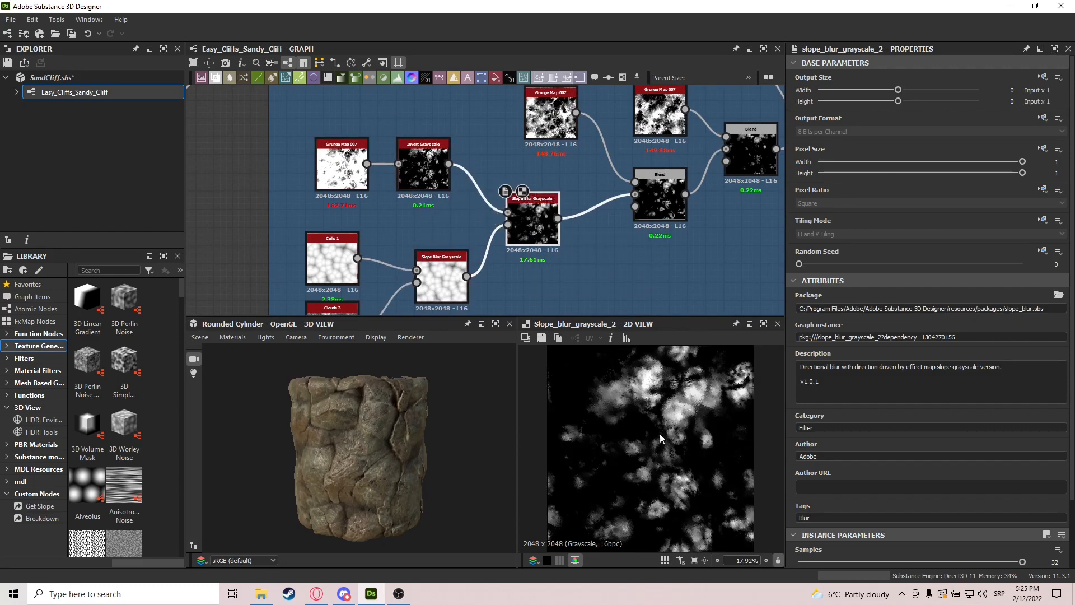
Examine the second Slope Blur Grayscale's spot pattern up close in the preview.
scroll(659, 433, up, 5)
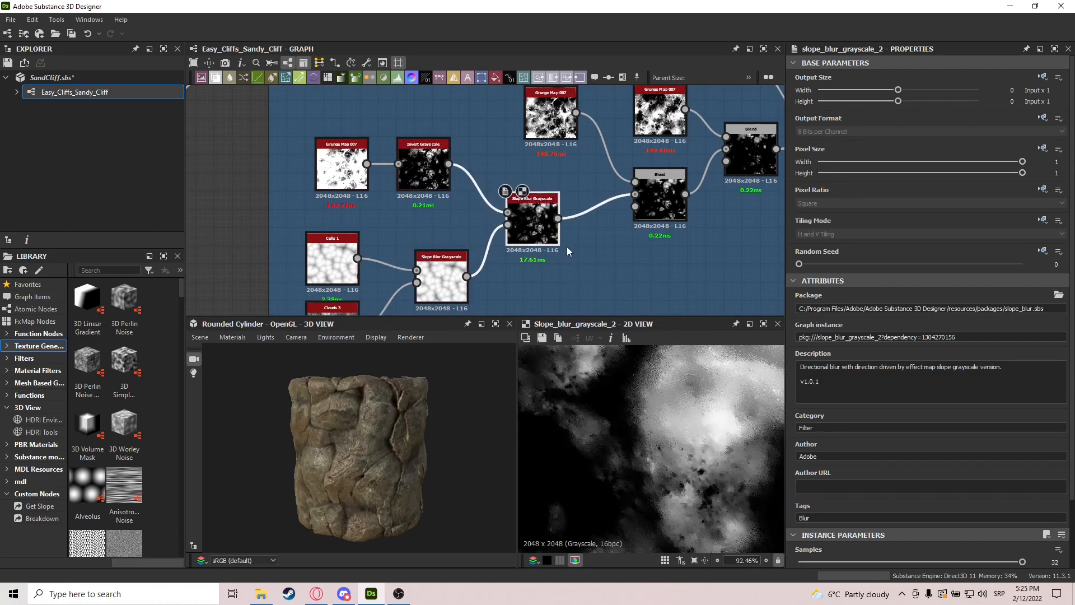
scroll(708, 411, up, 2)
scroll(650, 437, down, 2)
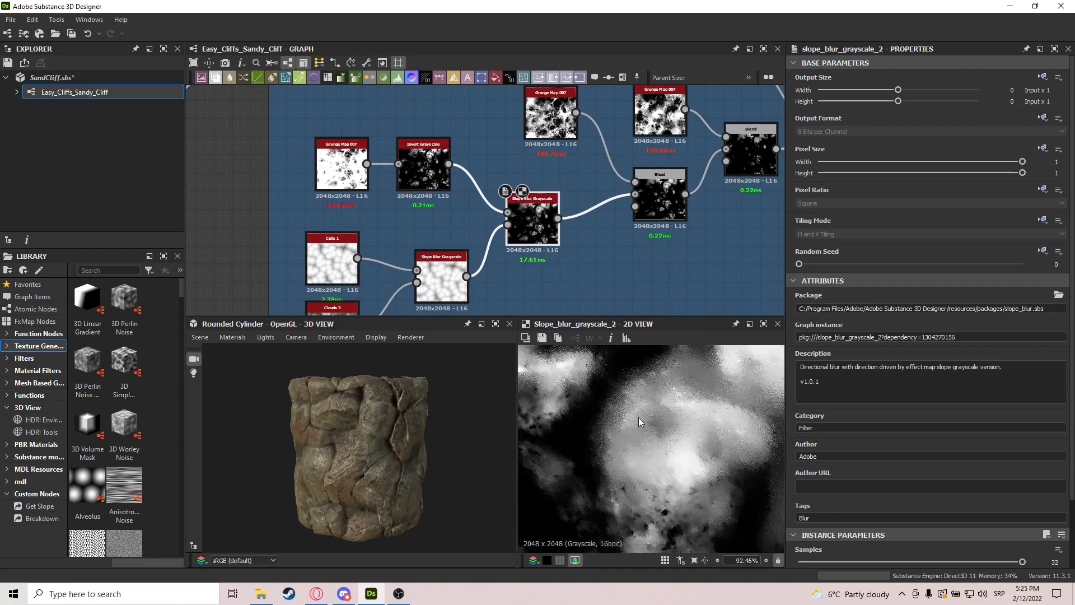
Preview the two Subtract Blends that break up the Blackish Spots mask with Grunge Map 007, up close and in full.
middle_drag(662, 257, 558, 266)
click(563, 216)
middle_drag(626, 243, 549, 261)
scroll(687, 425, down, 2)
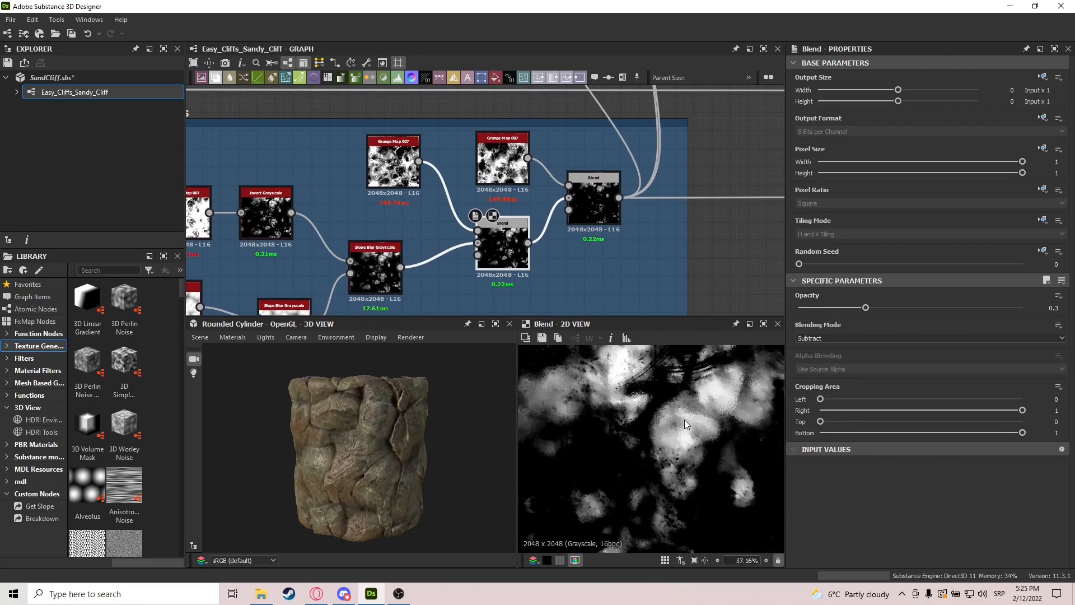
middle_drag(572, 224, 514, 208)
click(529, 176)
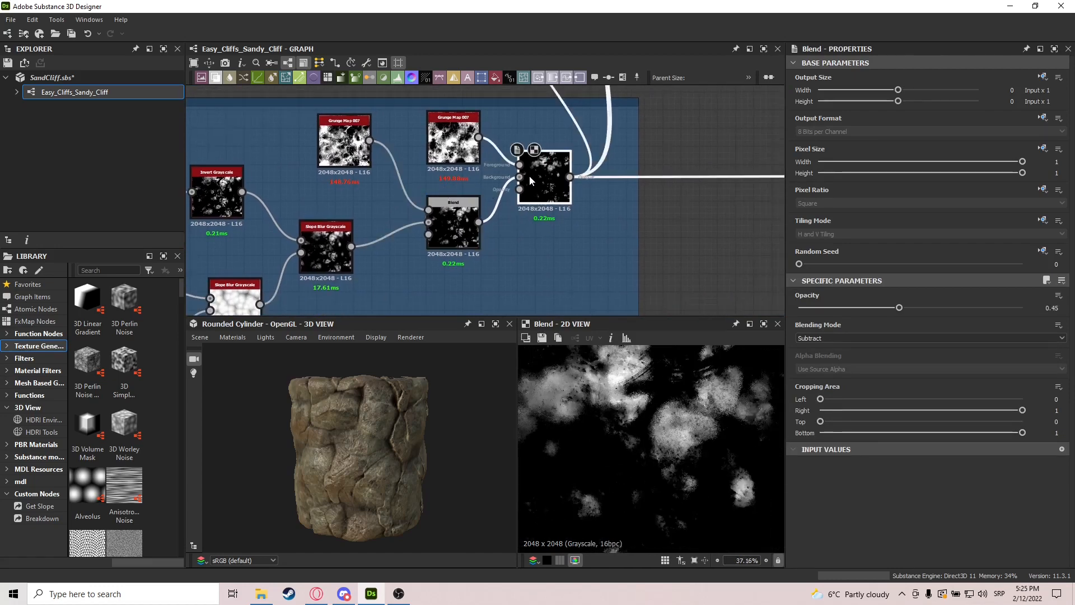
scroll(583, 356, down, 2)
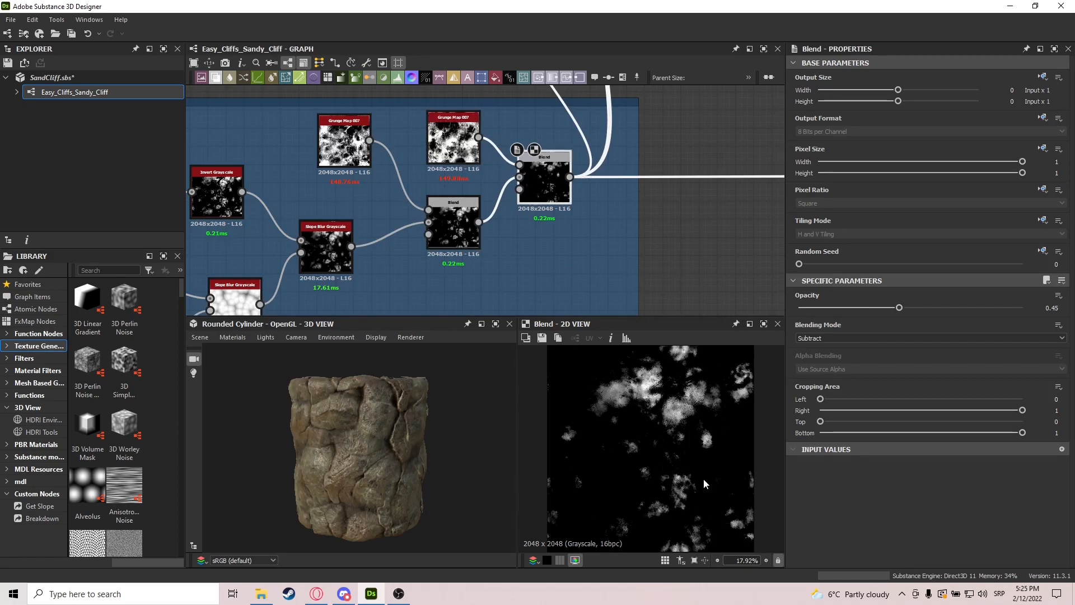
Compare the final Multiply Blend in the Adding Blackspots frame with the Adding Whiteish Lichen result up close.
middle_drag(561, 157, 542, 314)
double_click(640, 102)
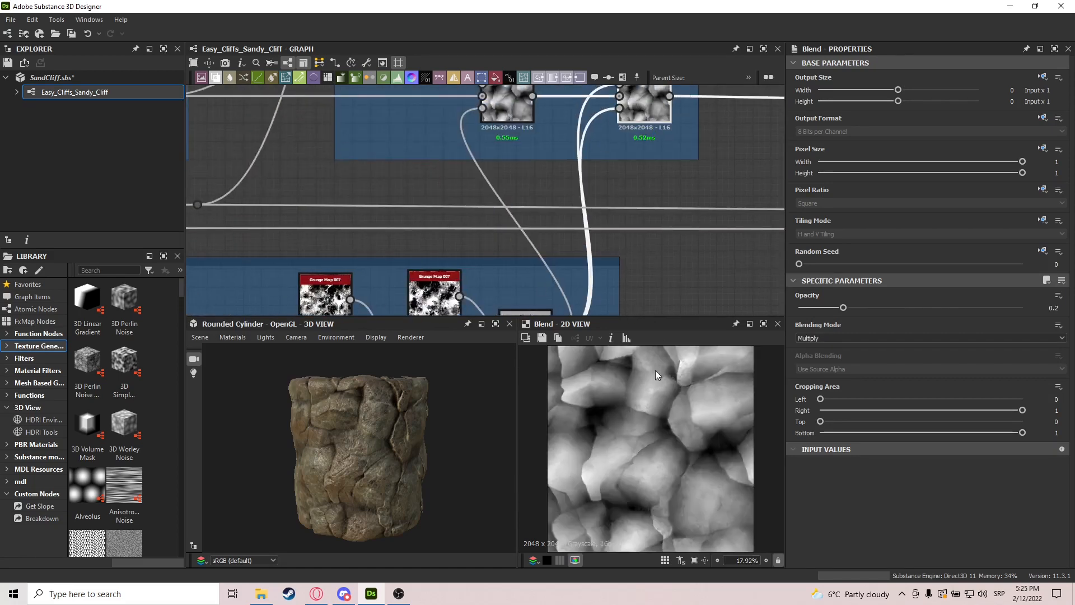
scroll(650, 399, up, 5)
key(f)
middle_drag(468, 178, 513, 280)
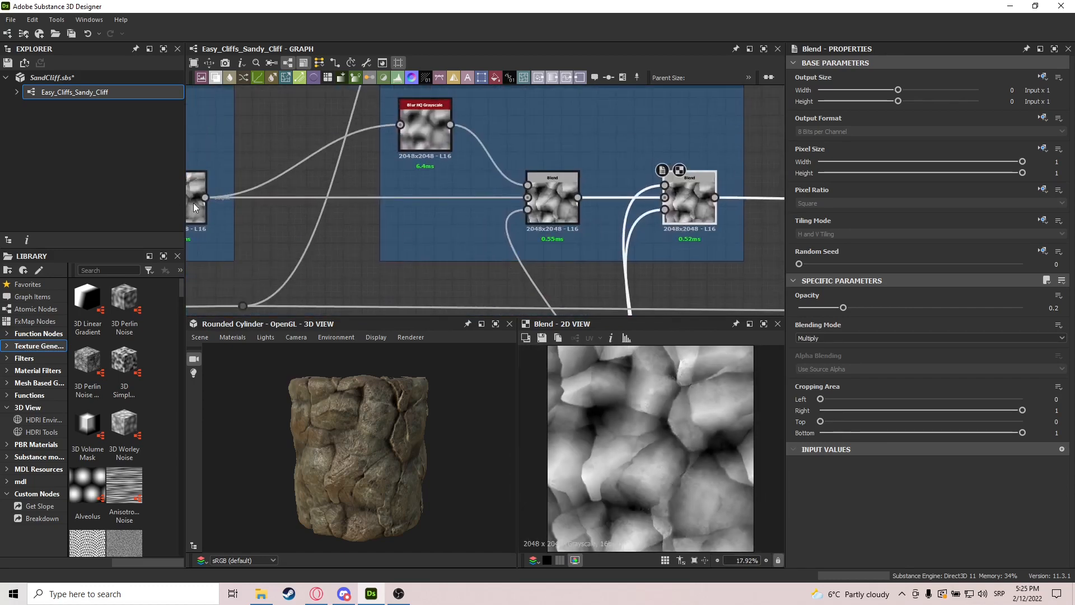
scroll(657, 392, up, 5)
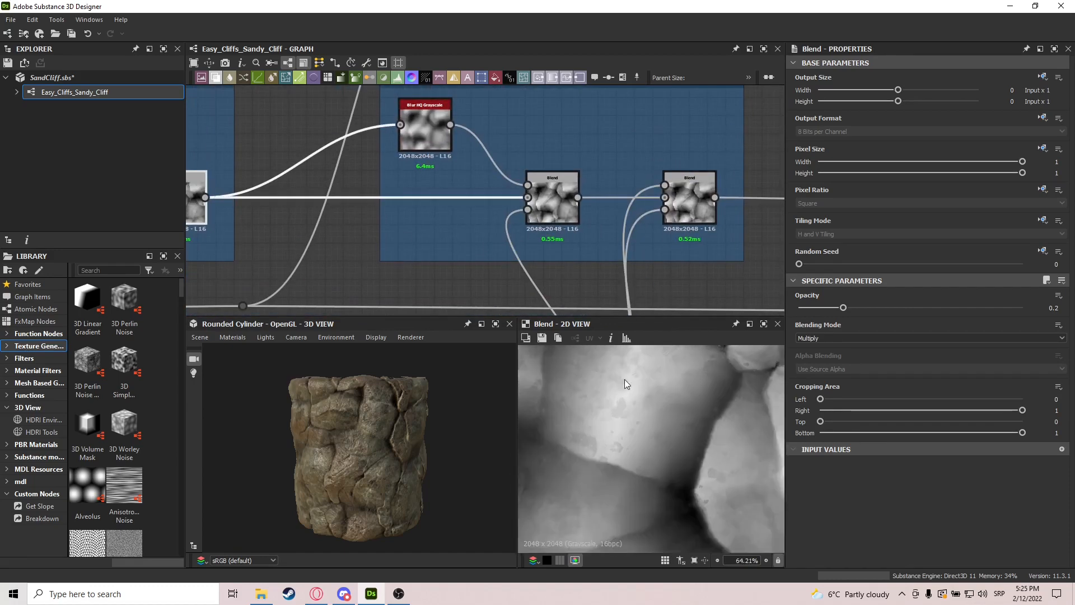
double_click(703, 201)
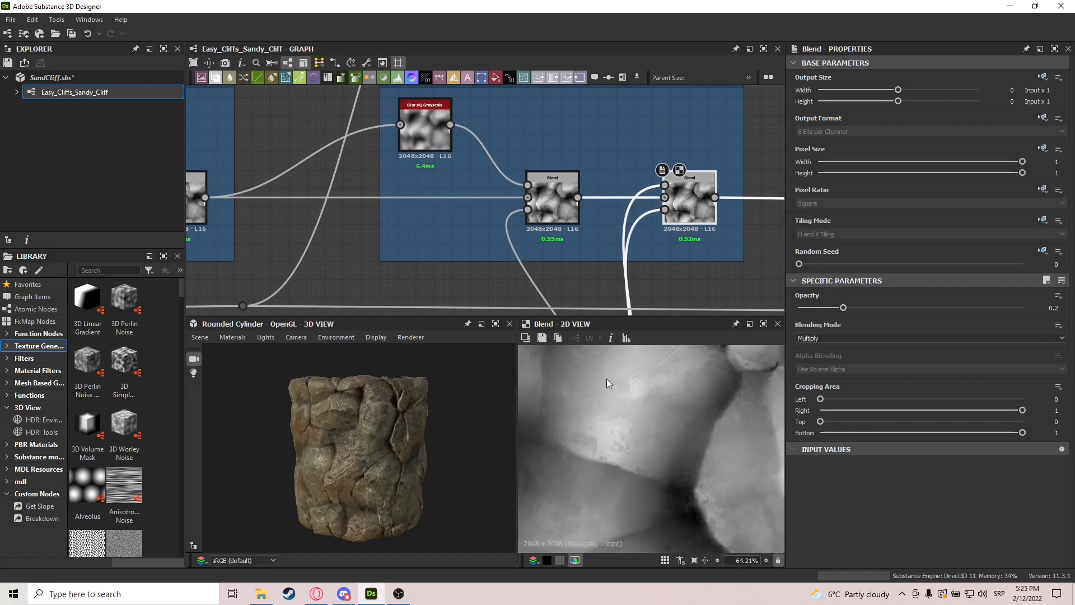
scroll(702, 254, down, 4)
Follow the finished height connection to the Normal, Ambient Occlusion and Height output nodes at the end of the graph.
middle_drag(702, 253, 422, 213)
scroll(476, 219, down, 4)
scroll(538, 216, down, 2)
scroll(628, 254, down, 2)
scroll(573, 242, down, 1)
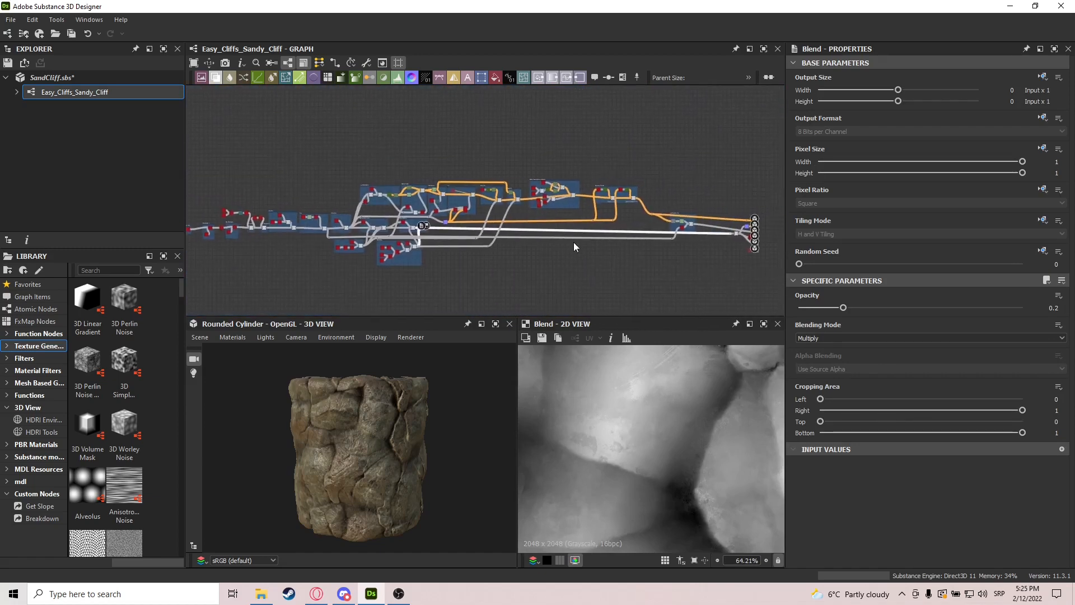
scroll(736, 228, up, 3)
middle_drag(736, 229, 597, 235)
scroll(641, 235, up, 5)
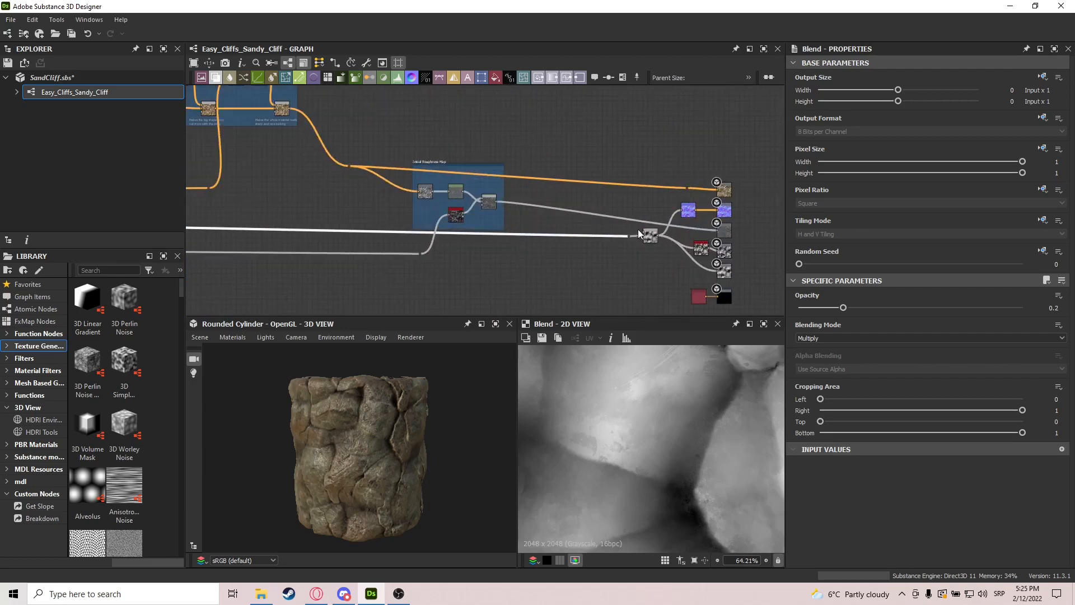
scroll(535, 229, down, 3)
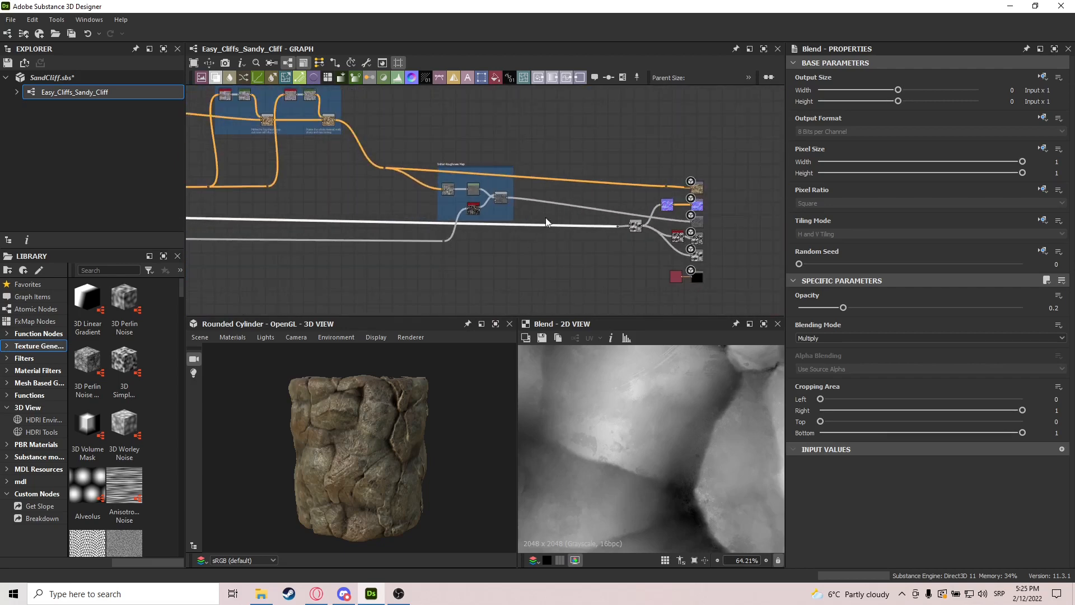
scroll(545, 217, up, 4)
middle_drag(628, 217, 592, 186)
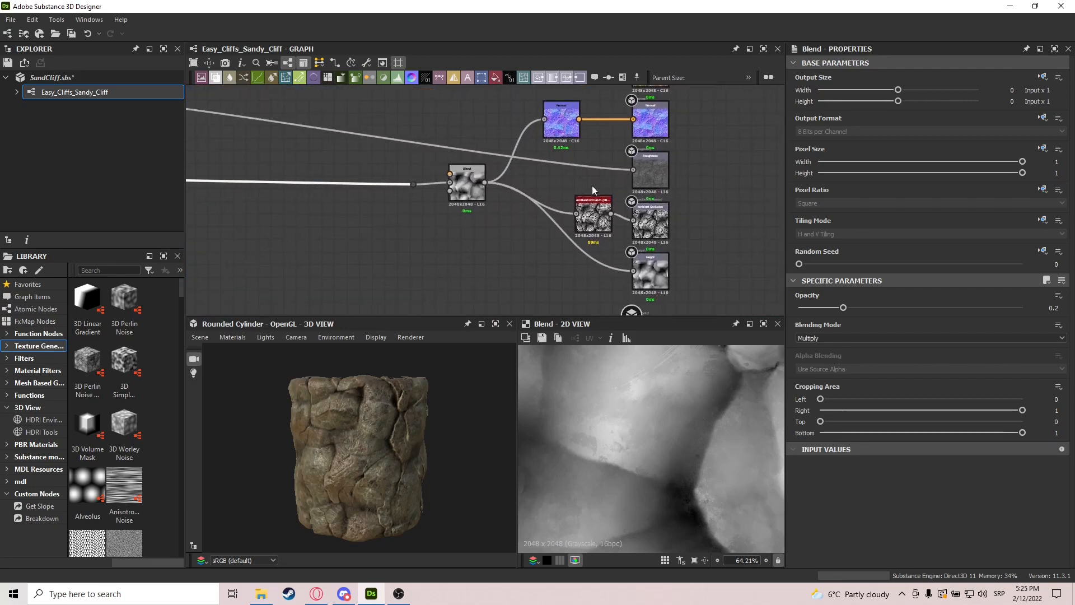
scroll(492, 229, down, 5)
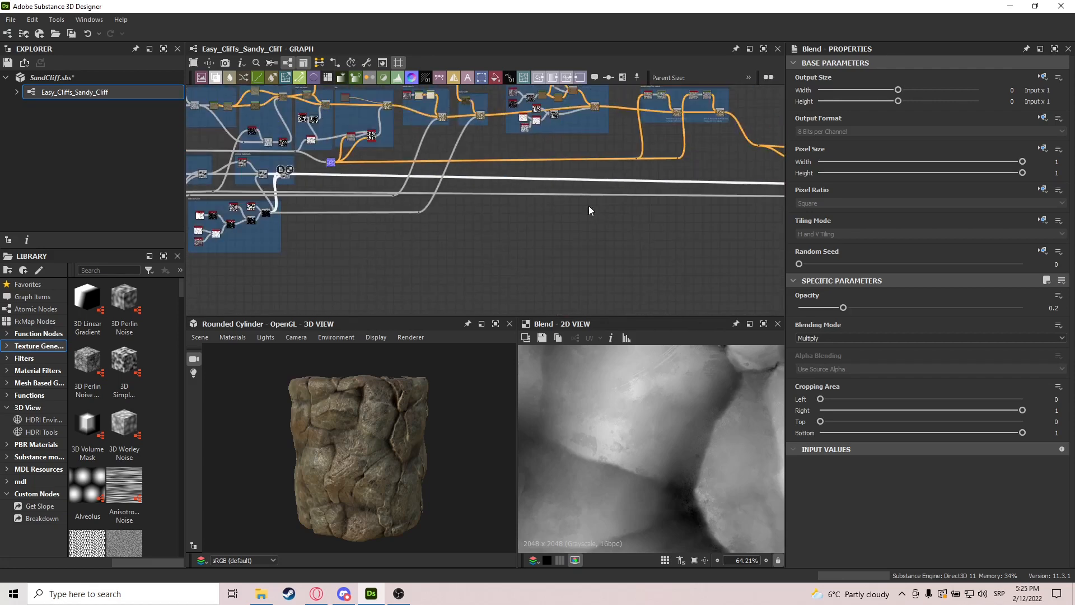
Trace the Surface Noise output to the Initial Color Block in frame and preview its Ambient Occlusion node and first Blend.
scroll(393, 163, up, 6)
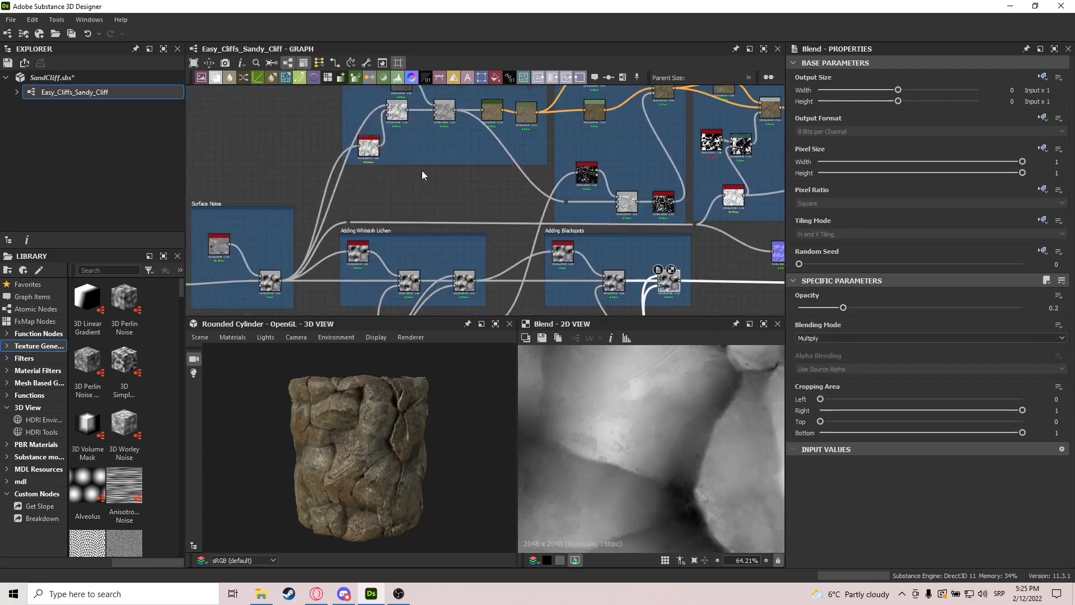
click(440, 162)
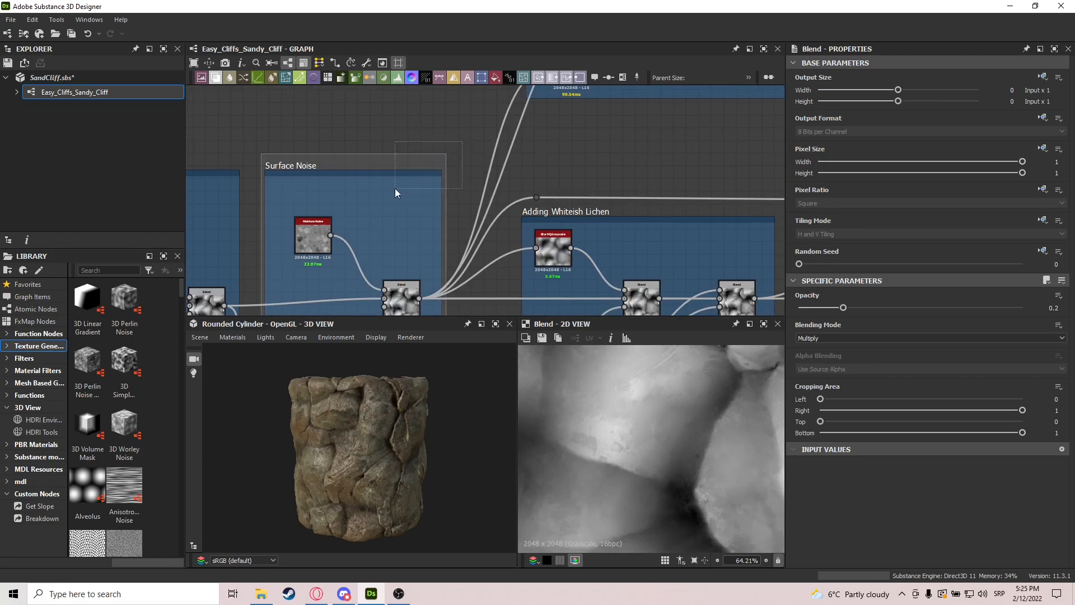
scroll(583, 145, down, 3)
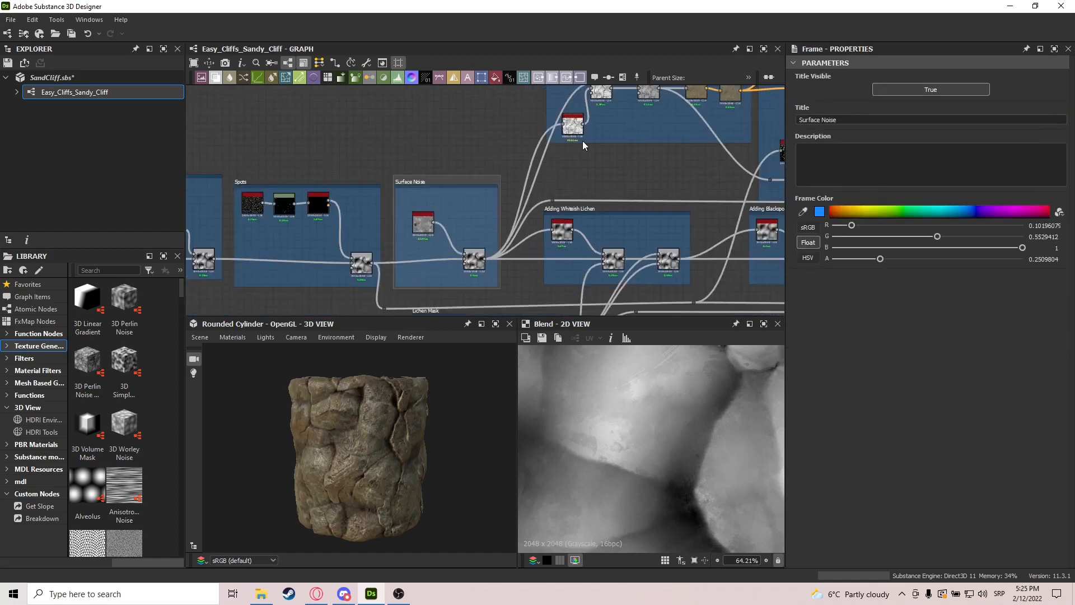
scroll(594, 131, up, 5)
scroll(523, 278, down, 2)
middle_drag(603, 125, 524, 235)
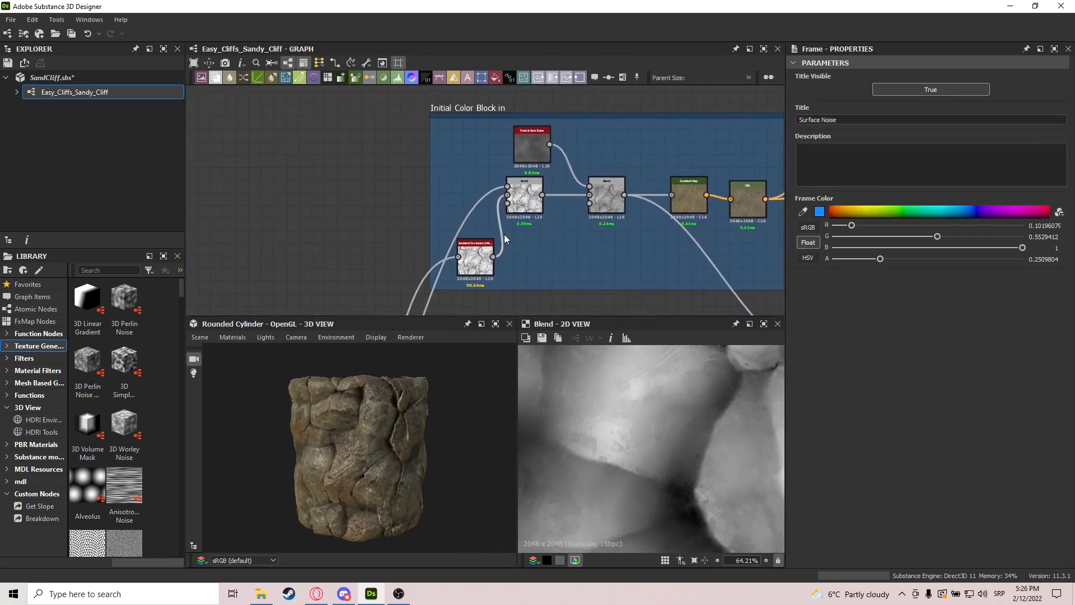
scroll(513, 255, up, 3)
click(458, 253)
double_click(458, 254)
double_click(528, 162)
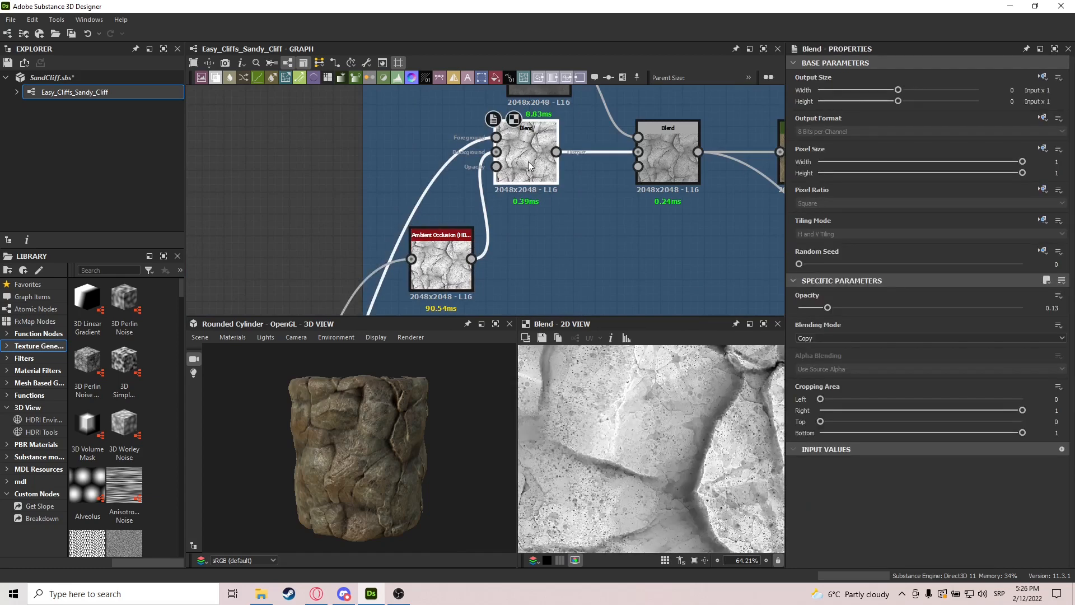
Preview the Blend with Fractal Sum Base, the Gradient Map and the HSL node in the Initial Color Block in frame.
middle_drag(659, 262, 563, 307)
scroll(563, 309, down, 1)
middle_drag(615, 281, 548, 251)
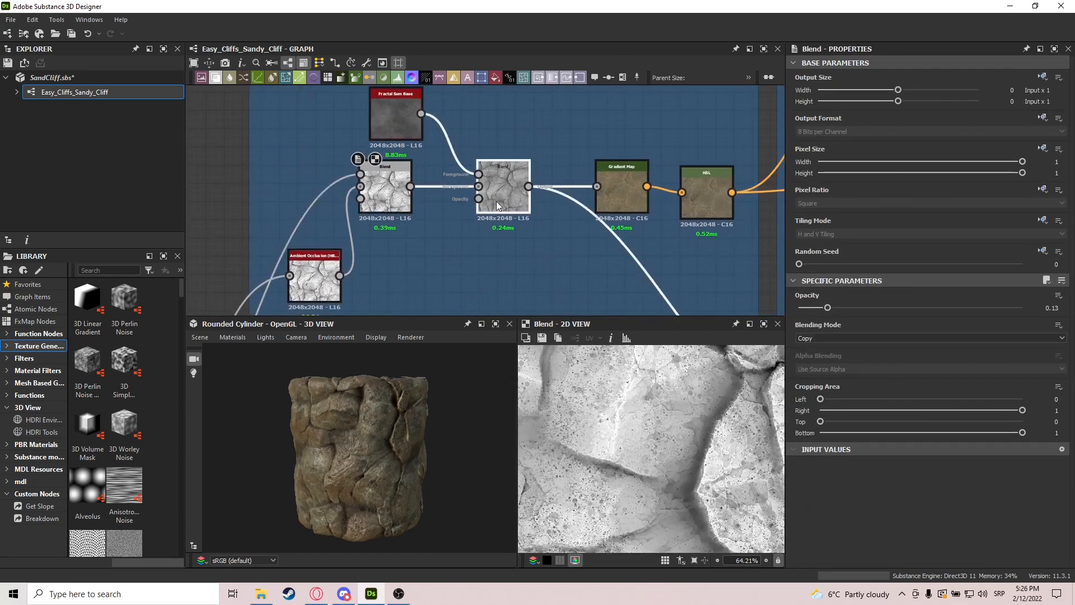
double_click(497, 206)
middle_drag(621, 199, 525, 186)
double_click(526, 186)
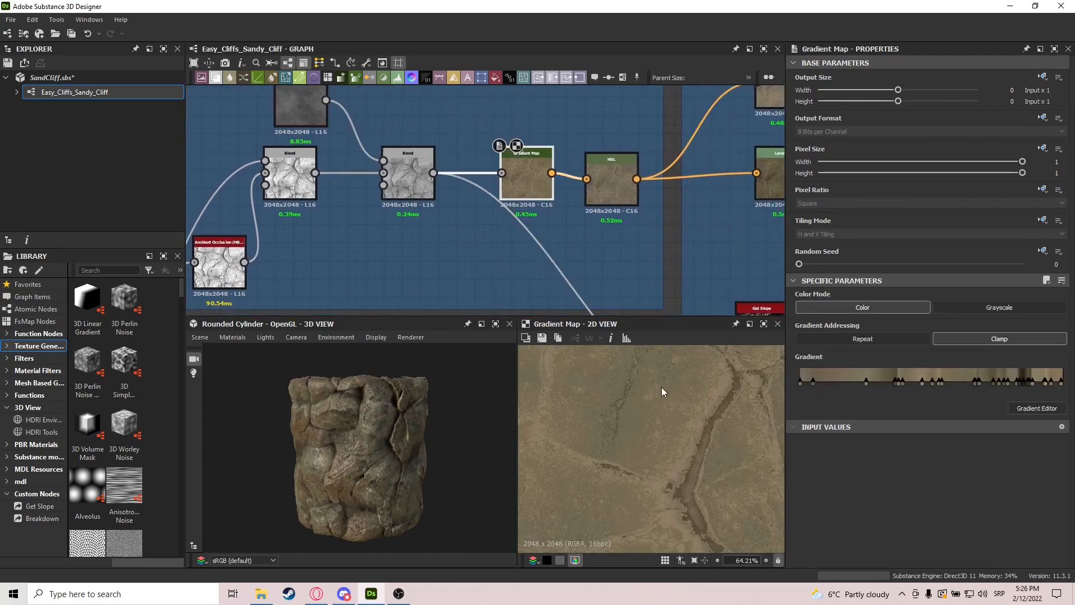
scroll(650, 440, down, 4)
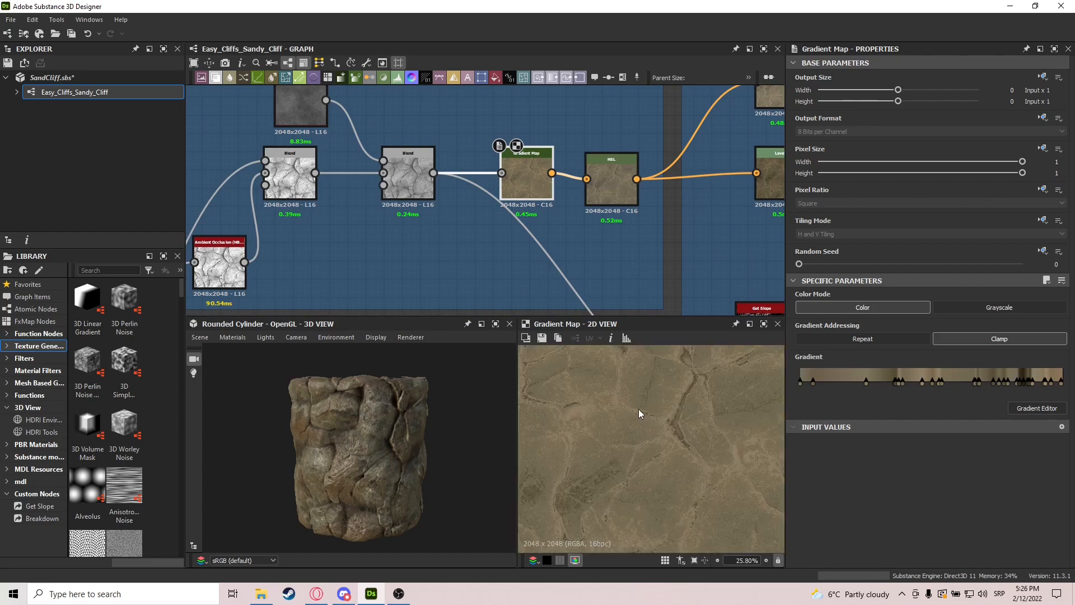
middle_drag(611, 207, 539, 183)
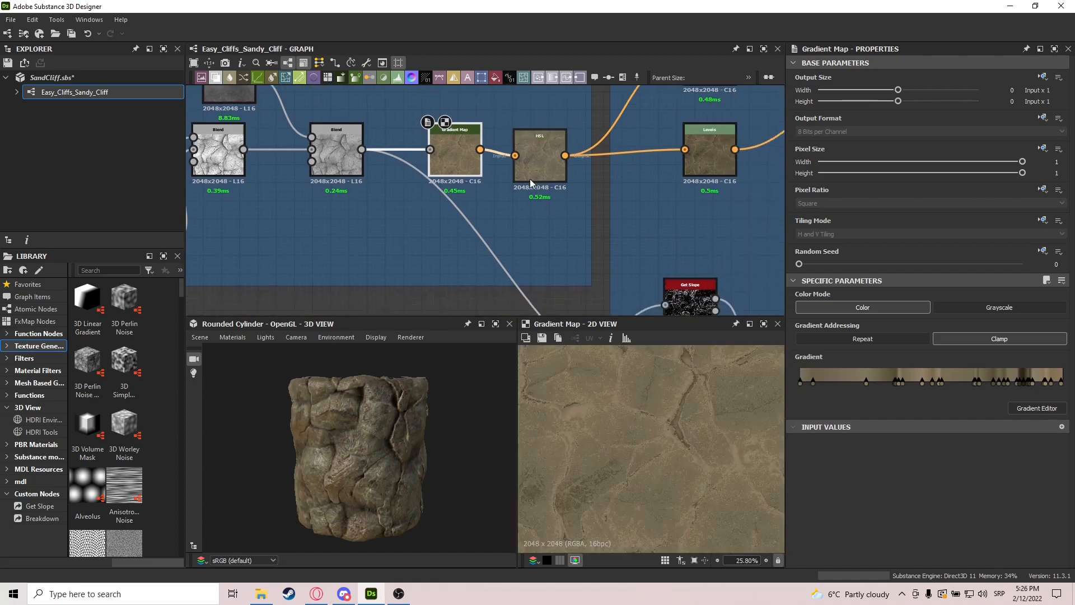
double_click(530, 171)
Preview the HSL, Levels and Blend nodes in the Peaks And Valleys frame.
middle_drag(652, 252, 513, 271)
scroll(512, 271, down, 2)
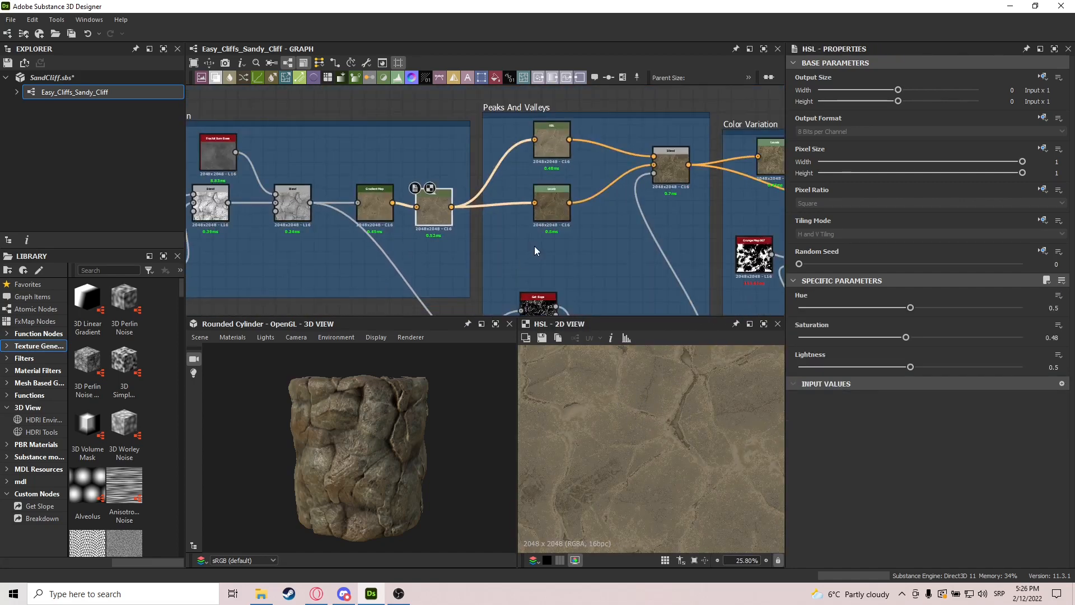
double_click(550, 143)
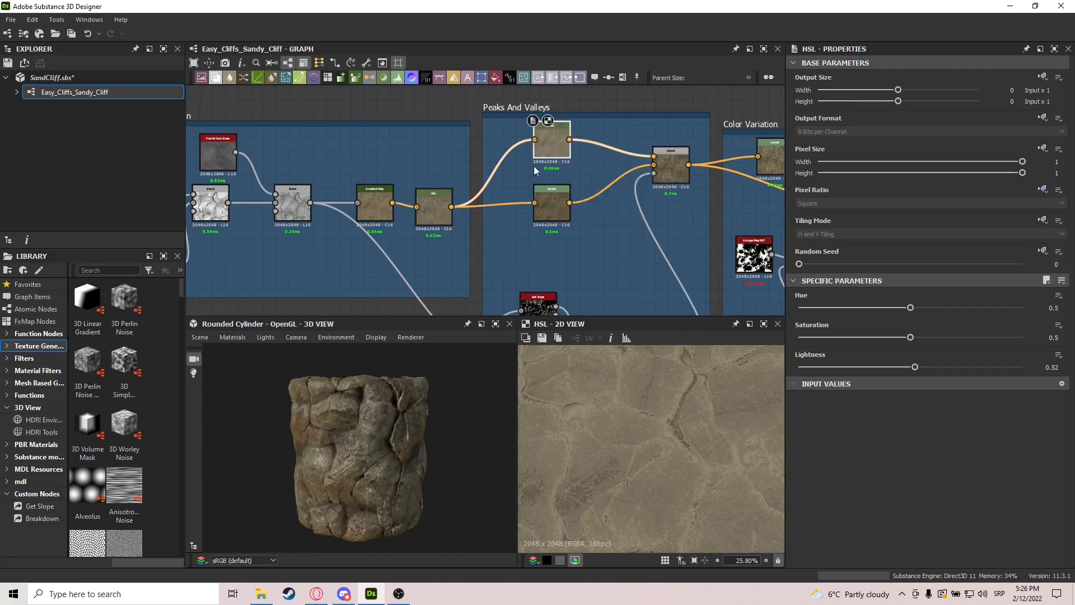
double_click(549, 205)
double_click(675, 177)
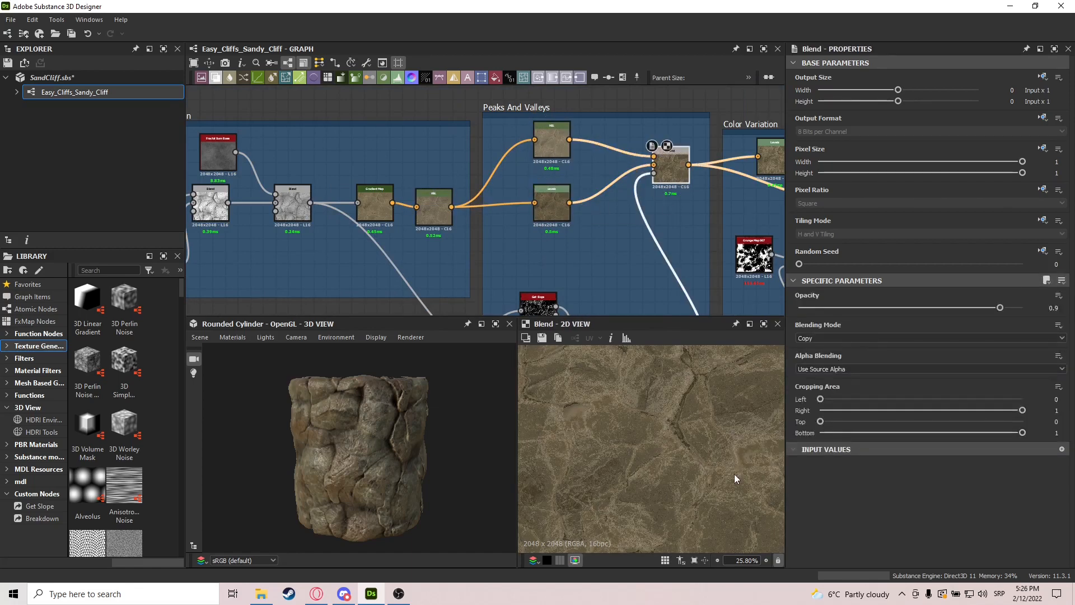
Preview the Histogram Scan that masks the Peaks And Valleys Blend.
middle_drag(605, 246, 581, 136)
scroll(651, 255, up, 4)
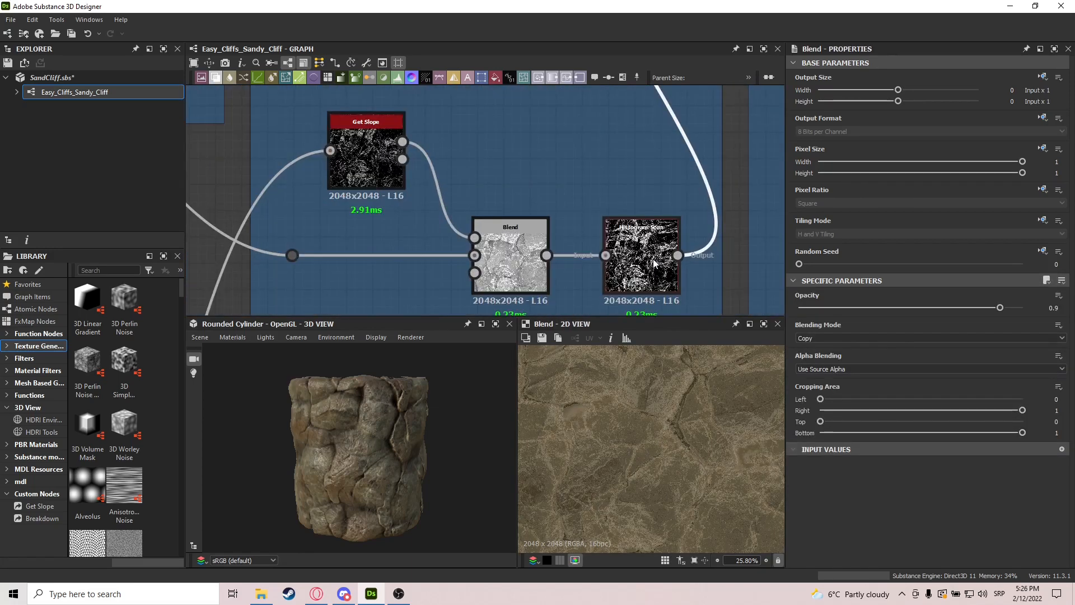
double_click(644, 269)
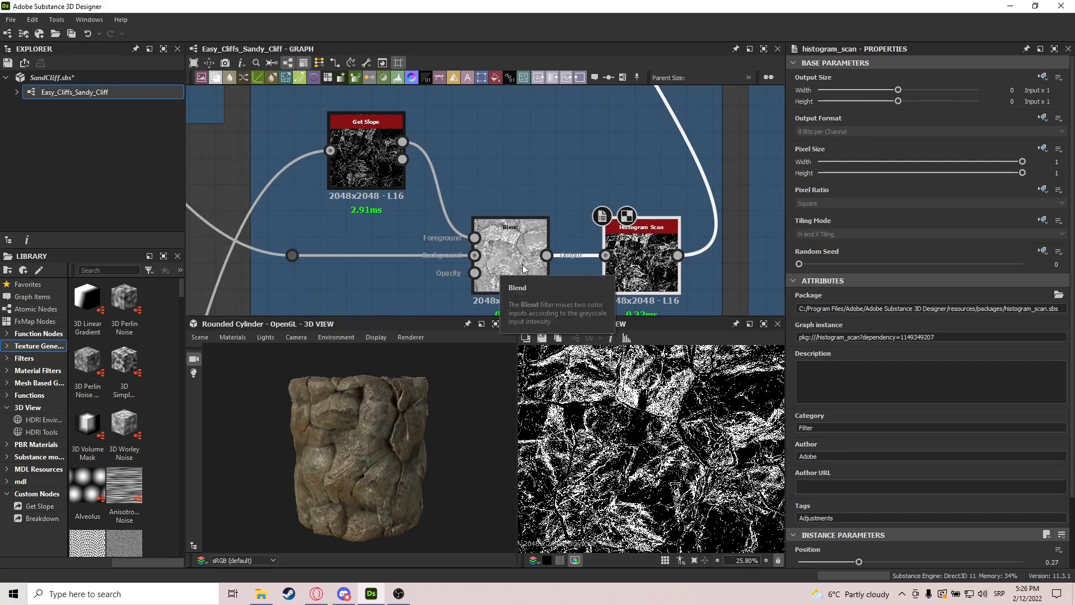
Trace the Get Slope input back to the Spots frame and preview that frame's Subtract Blend.
drag(655, 126, 348, 305)
scroll(377, 221, down, 4)
middle_drag(378, 222, 491, 133)
scroll(368, 213, down, 2)
scroll(491, 134, down, 1)
middle_drag(334, 217, 547, 195)
middle_drag(341, 183, 391, 238)
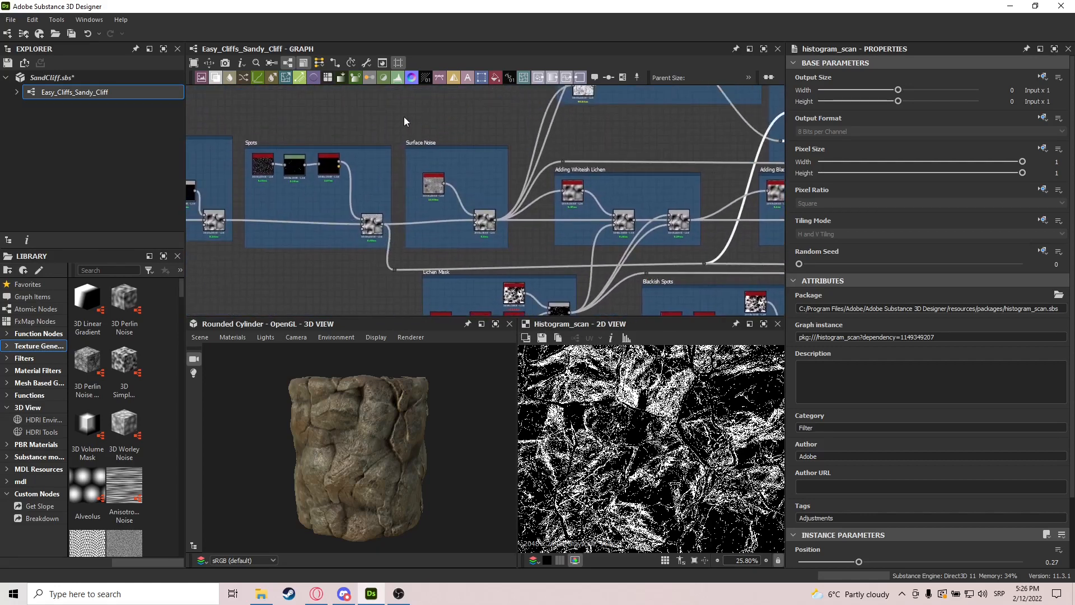
drag(404, 117, 495, 240)
click(372, 224)
middle_drag(696, 186, 489, 204)
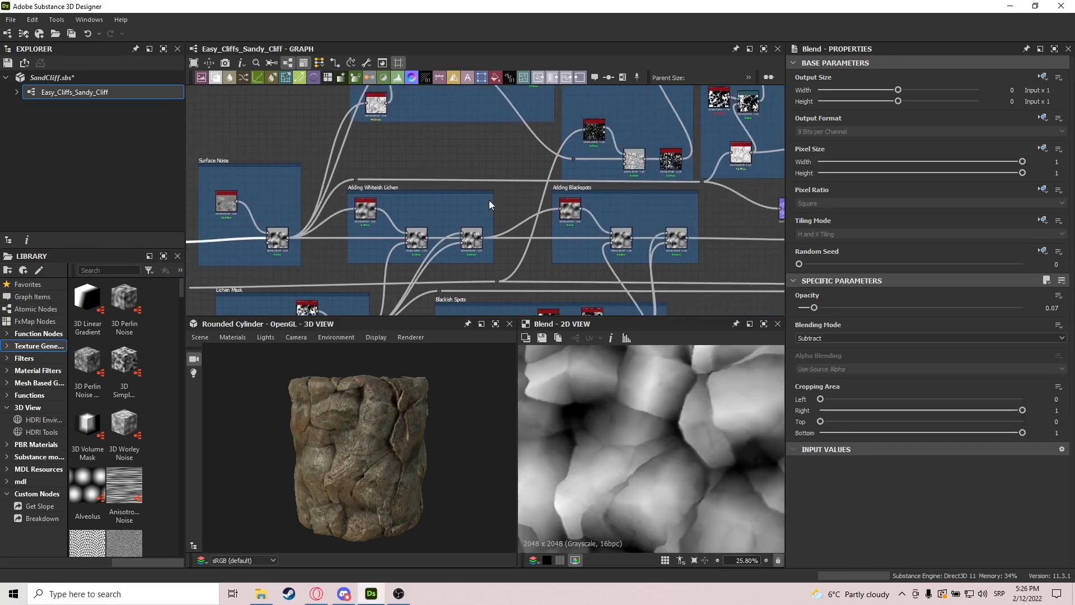
Preview the Get Slope node and the Blend it feeds in the Peaks And Valleys frame.
scroll(562, 144, up, 5)
double_click(647, 109)
middle_drag(706, 203, 464, 213)
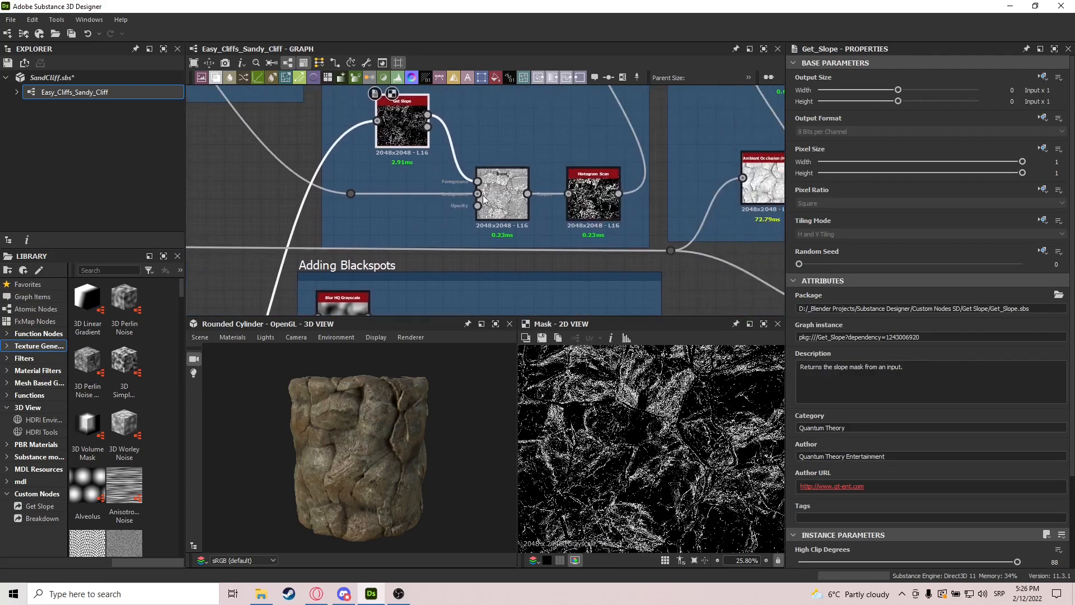
scroll(483, 196, up, 3)
click(528, 183)
double_click(528, 182)
Trace the mask Blend's background input to the Initial Color Block in frame and preview its source Blend.
middle_drag(448, 173, 580, 214)
scroll(580, 213, down, 5)
middle_drag(408, 186, 482, 255)
double_click(366, 140)
middle_drag(441, 198, 471, 225)
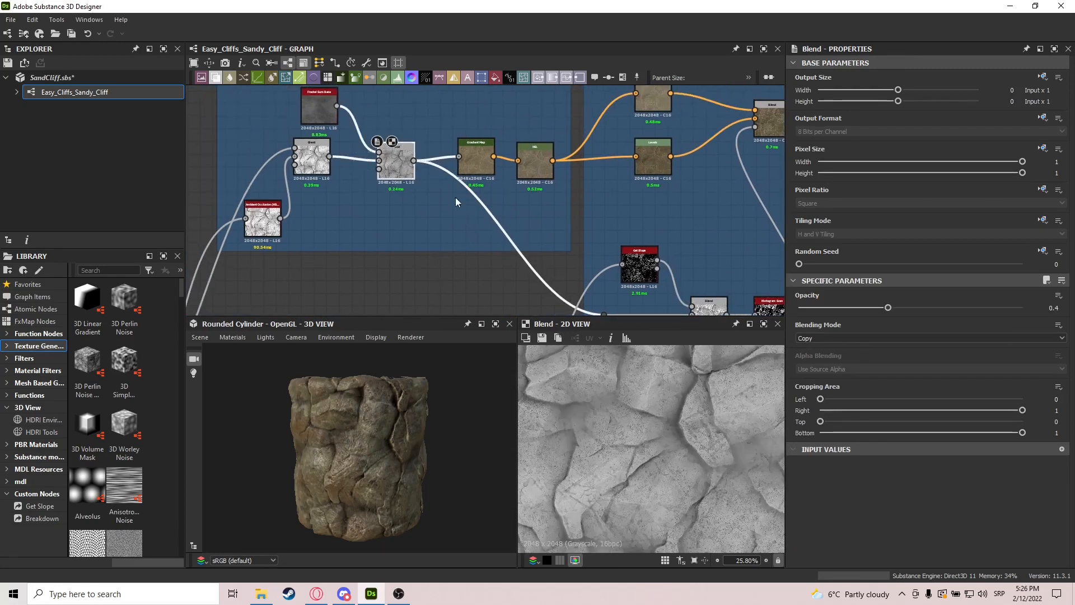
Compare the Peaks And Valleys mask Blend with its Histogram Scan, examining the scanned mask up close.
middle_drag(659, 269, 441, 179)
scroll(515, 207, up, 3)
double_click(555, 231)
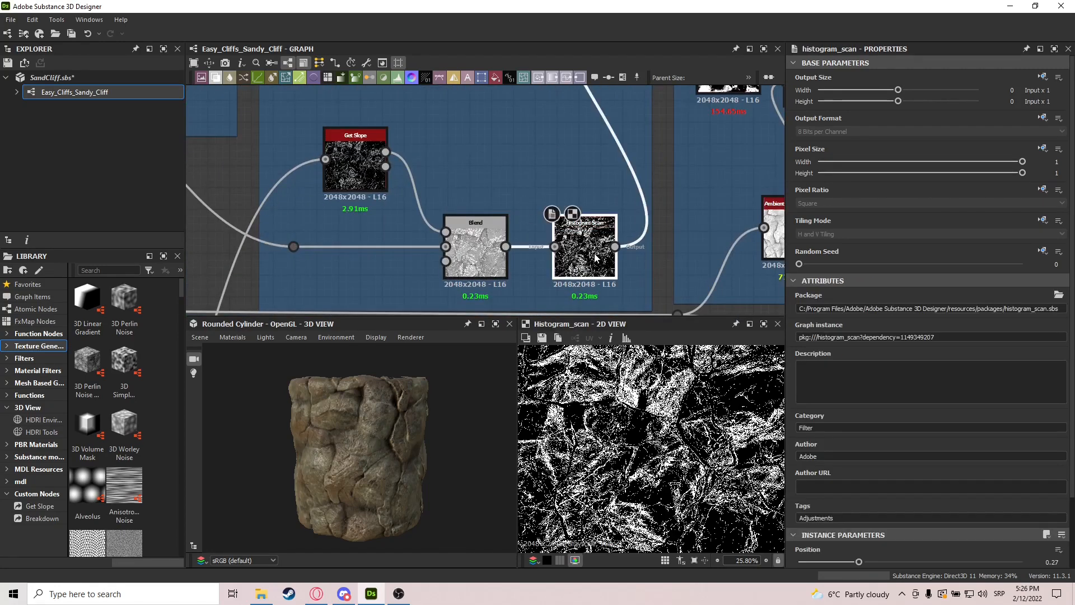
double_click(464, 265)
double_click(584, 252)
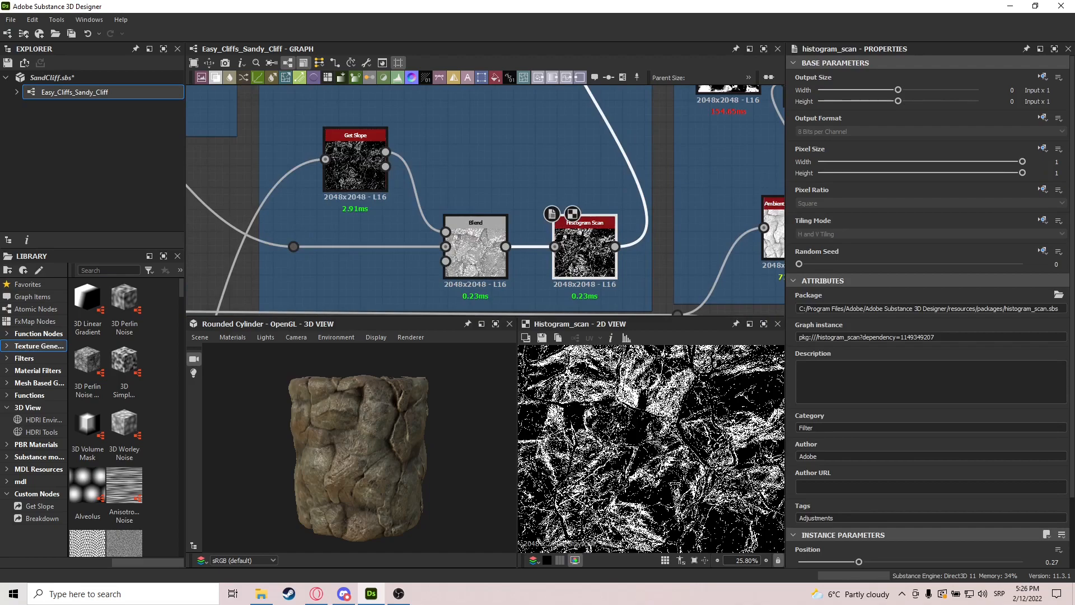
scroll(623, 417, up, 8)
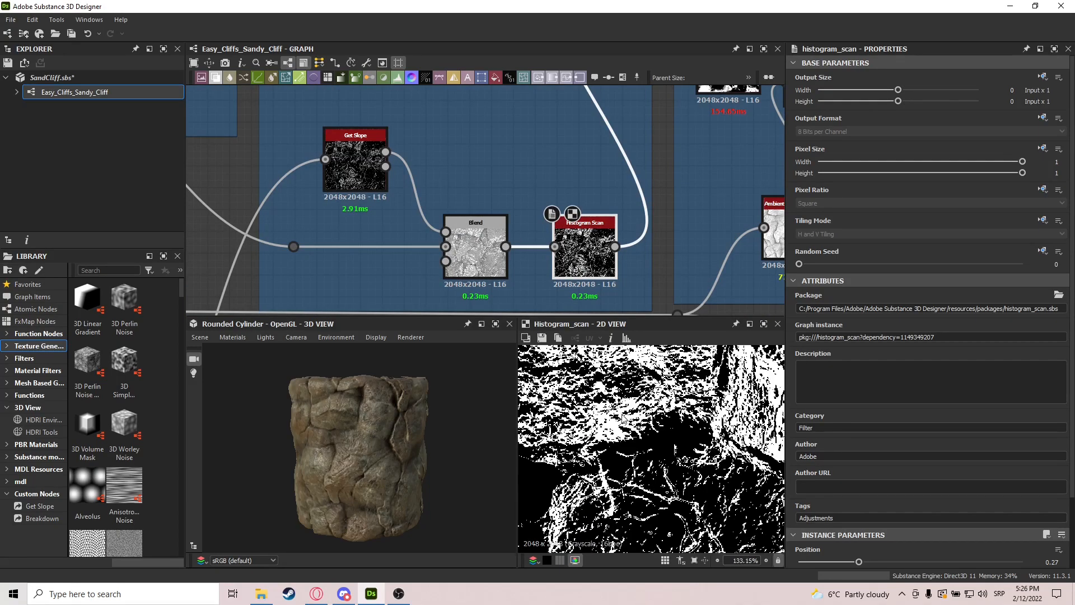
Trace the Histogram Scan mask to the Peaks And Valleys Blend of HSL and Levels and preview its full result.
scroll(622, 417, down, 4)
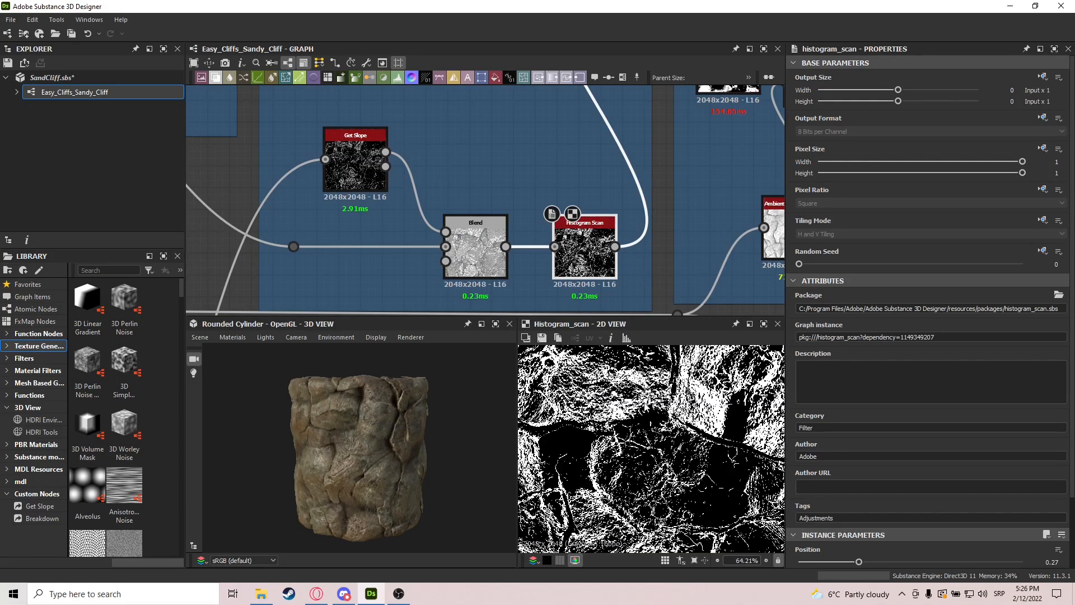
scroll(646, 406, down, 2)
middle_drag(535, 188, 564, 336)
middle_drag(600, 231, 618, 370)
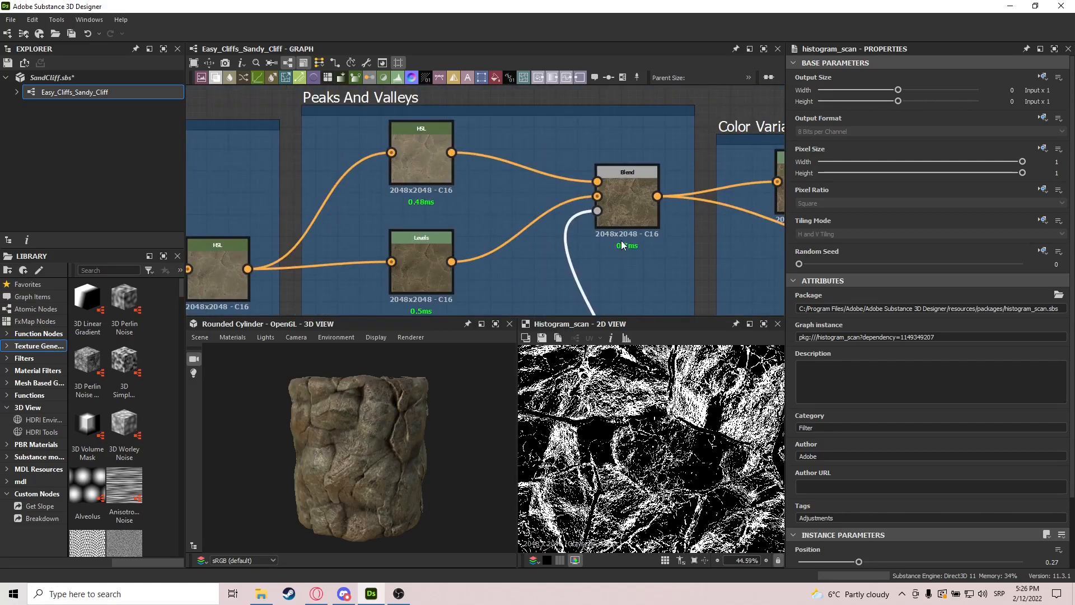
double_click(626, 209)
scroll(637, 435, down, 2)
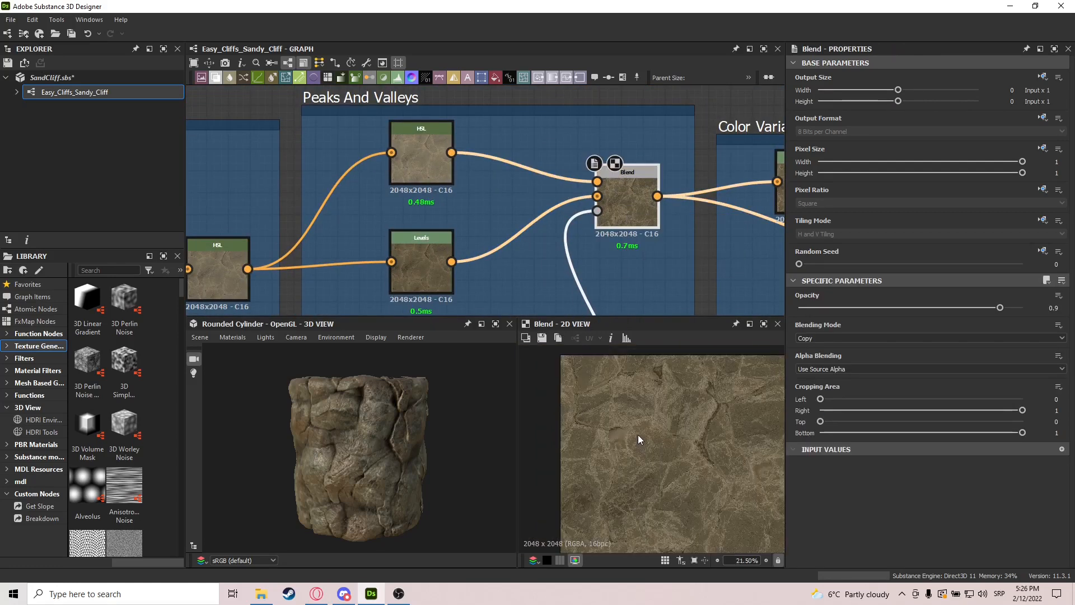
scroll(693, 462, down, 3)
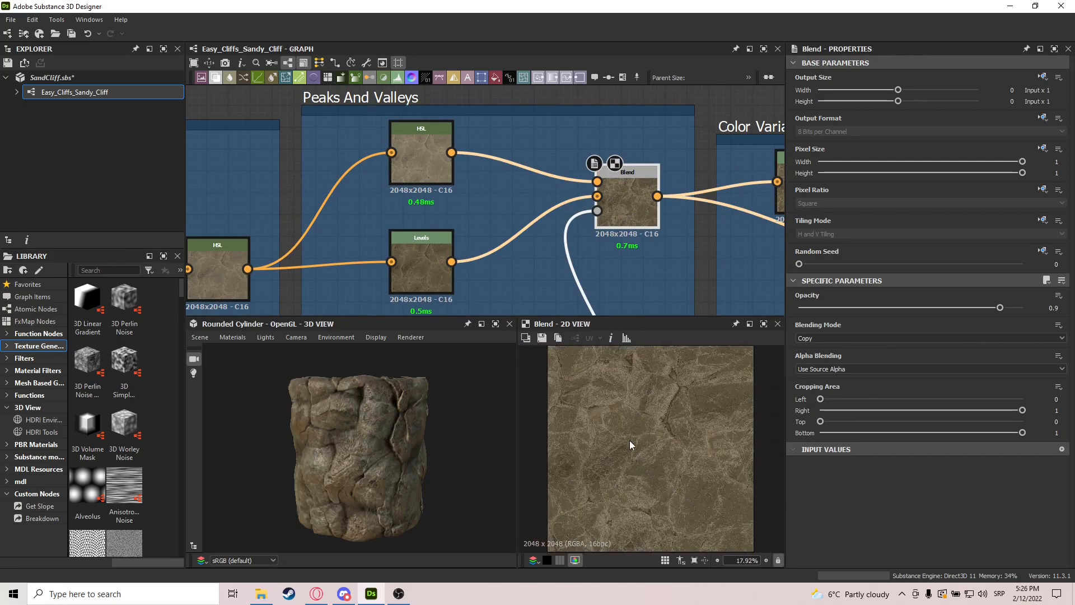
Preview the Levels node in the Color Variation frame and the Blend it feeds.
middle_drag(680, 276, 381, 182)
scroll(381, 182, down, 3)
middle_drag(502, 196, 569, 217)
click(462, 136)
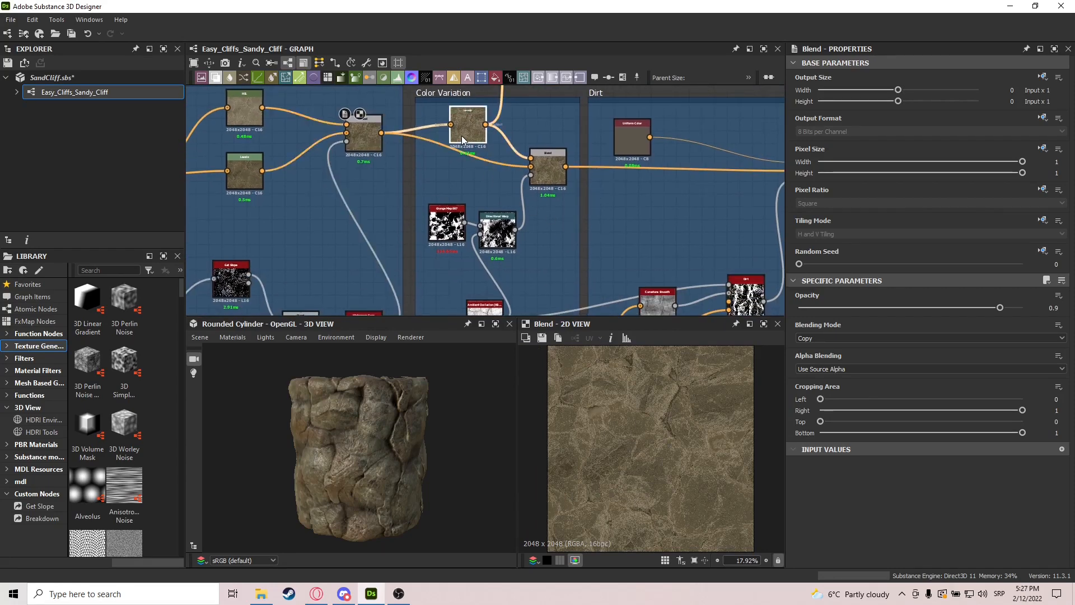
scroll(462, 135, up, 2)
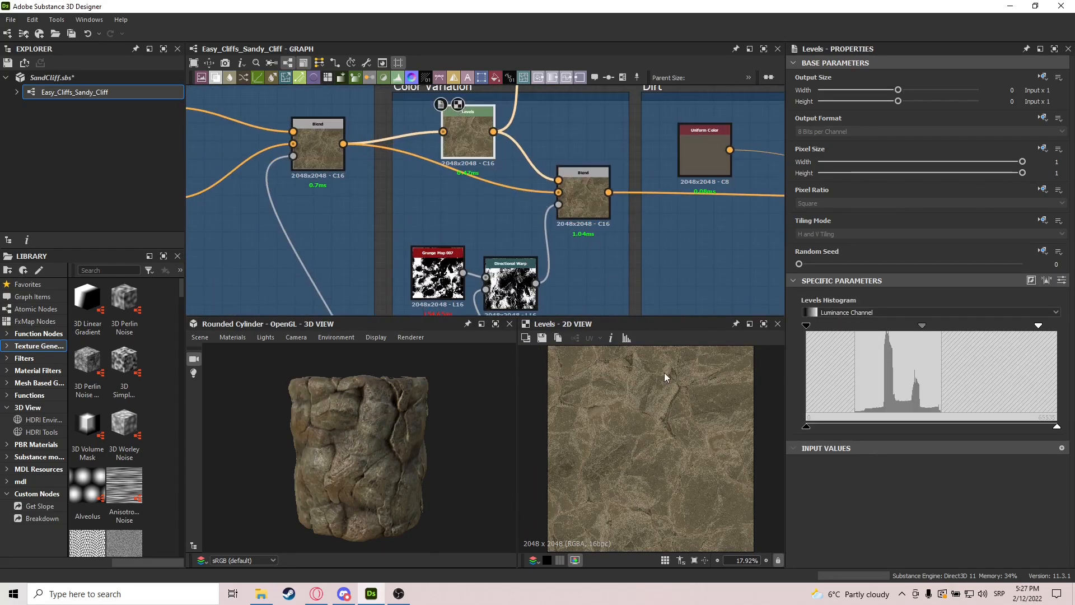
click(588, 189)
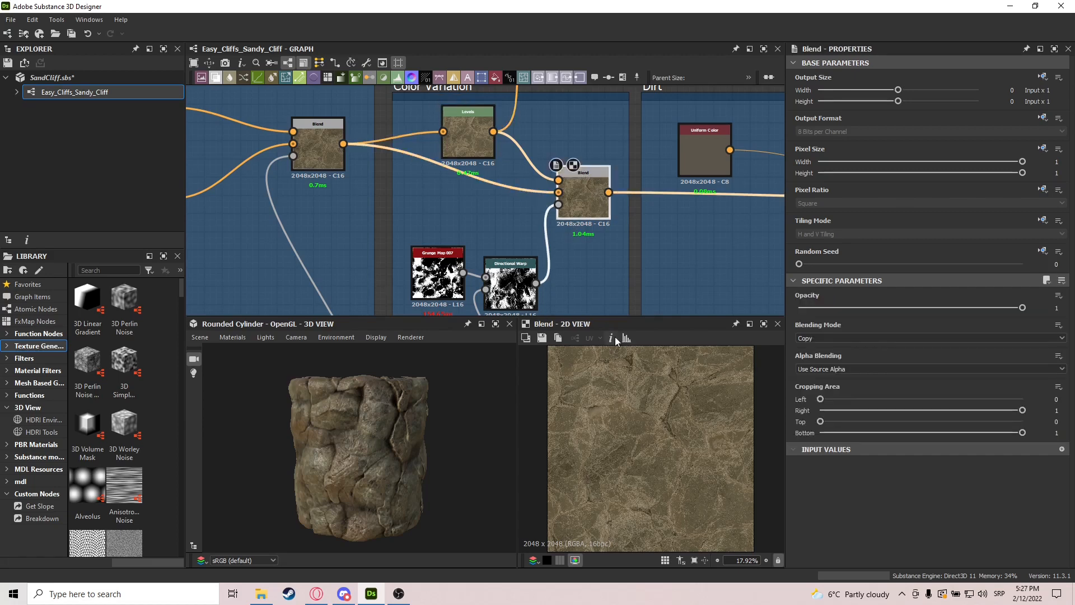
Trace the Color Variation mask to its Ambient Occlusion input and preview the Grunge Map 007 and Directional Warp nodes.
middle_drag(579, 264, 609, 168)
middle_drag(541, 280, 564, 173)
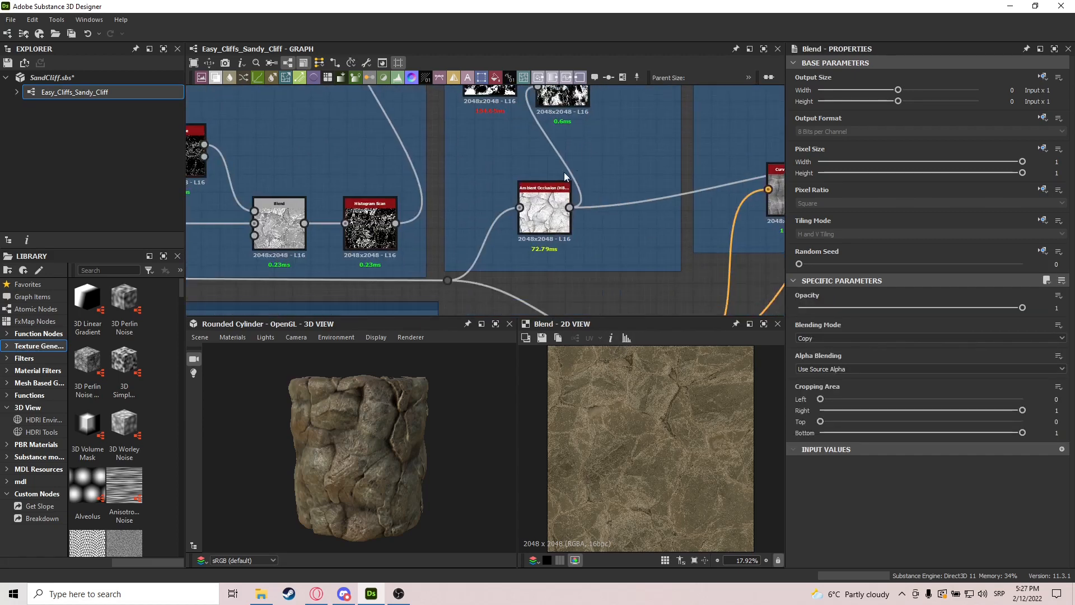
drag(539, 216, 523, 208)
middle_drag(559, 158, 541, 243)
click(473, 162)
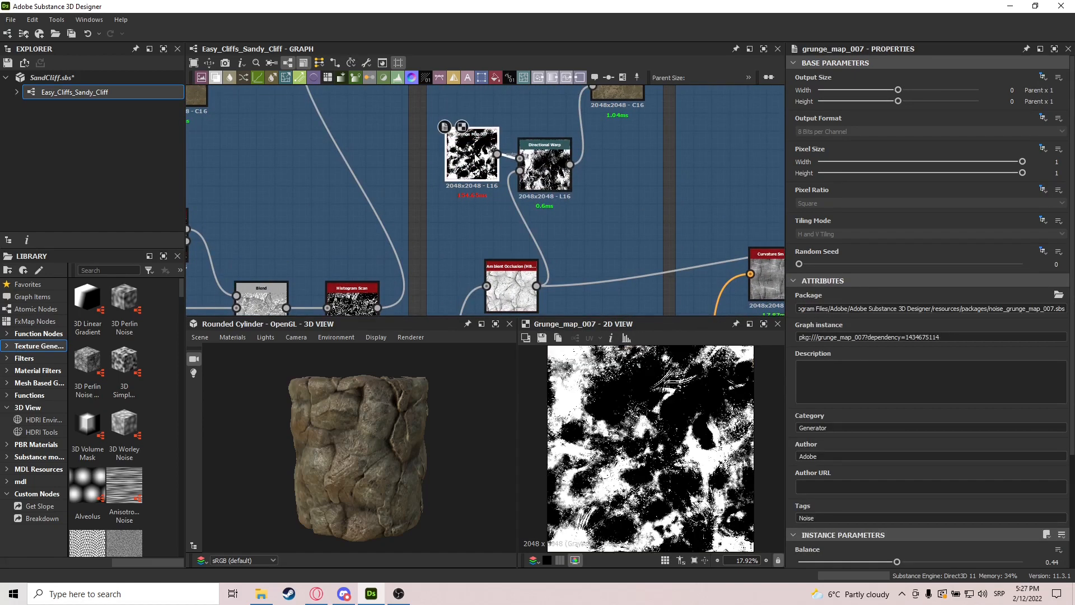
click(544, 171)
Preview the Color Variation Blend again and examine the color result at full extent and closer up.
middle_drag(641, 132, 609, 253)
click(590, 200)
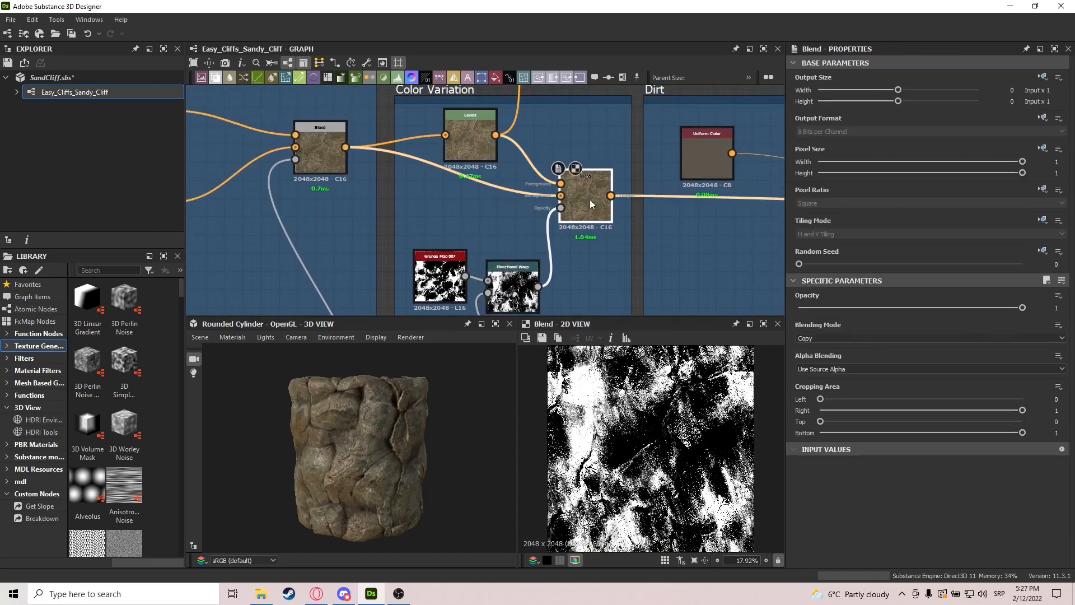
scroll(642, 433, down, 2)
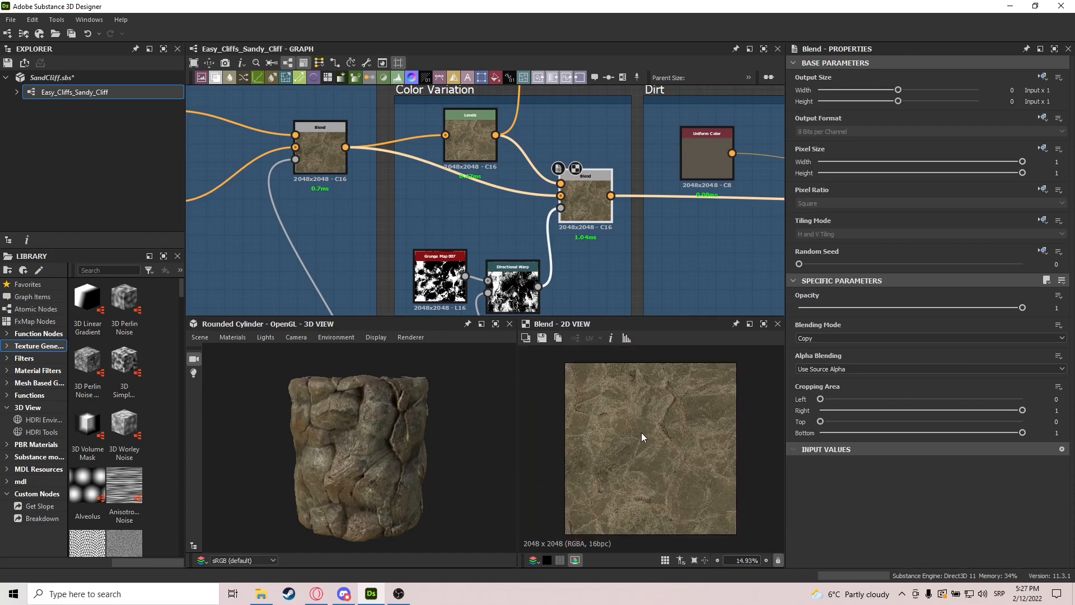
scroll(640, 432, up, 1)
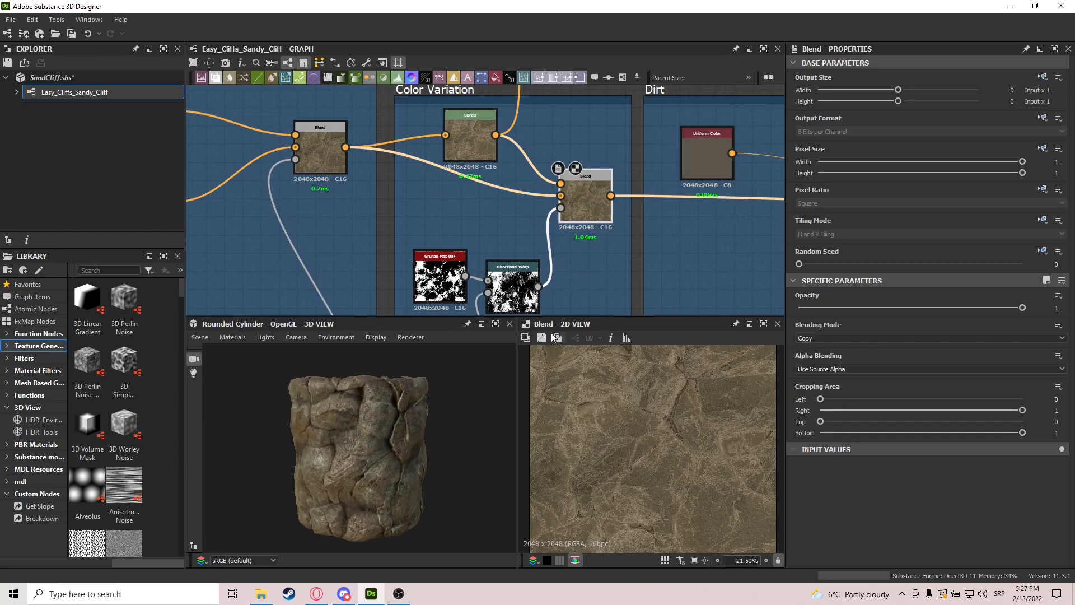
Preview the Add (Linear Dodge) Blend in the Dirt frame and examine its dirt layer up close.
scroll(533, 200, down, 3)
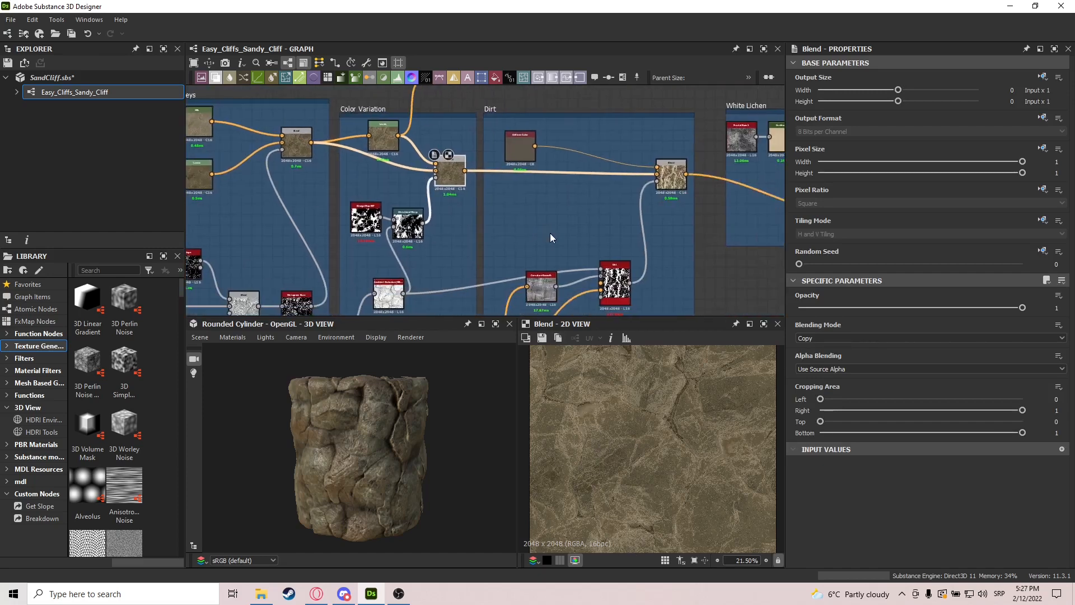
middle_drag(540, 208, 493, 212)
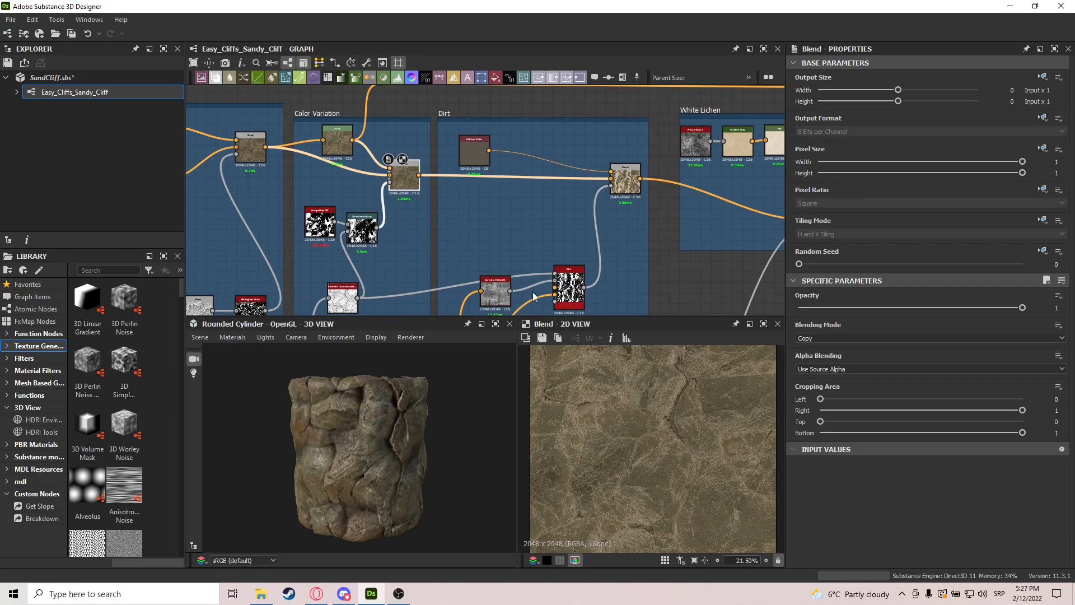
scroll(532, 202, down, 1)
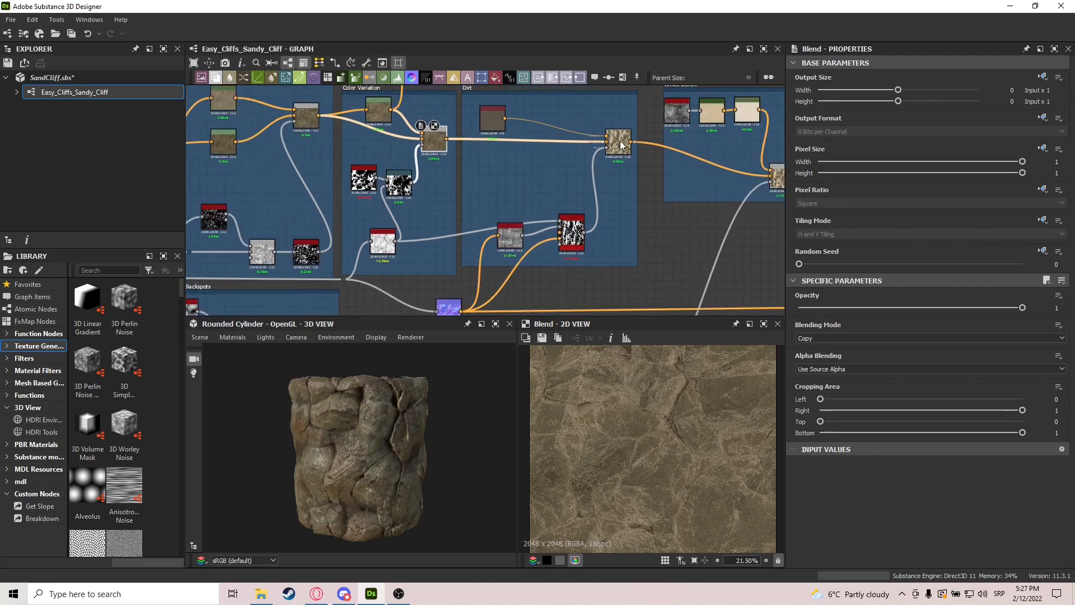
click(619, 144)
scroll(633, 412, up, 2)
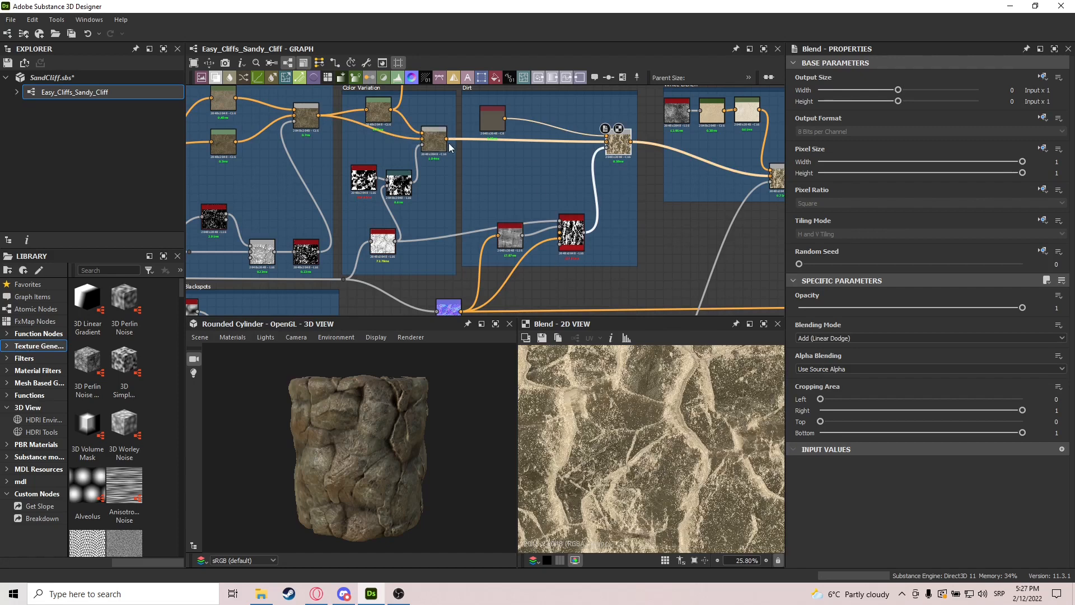
middle_drag(629, 239, 576, 227)
scroll(598, 185, down, 1)
scroll(663, 452, down, 5)
scroll(627, 433, up, 2)
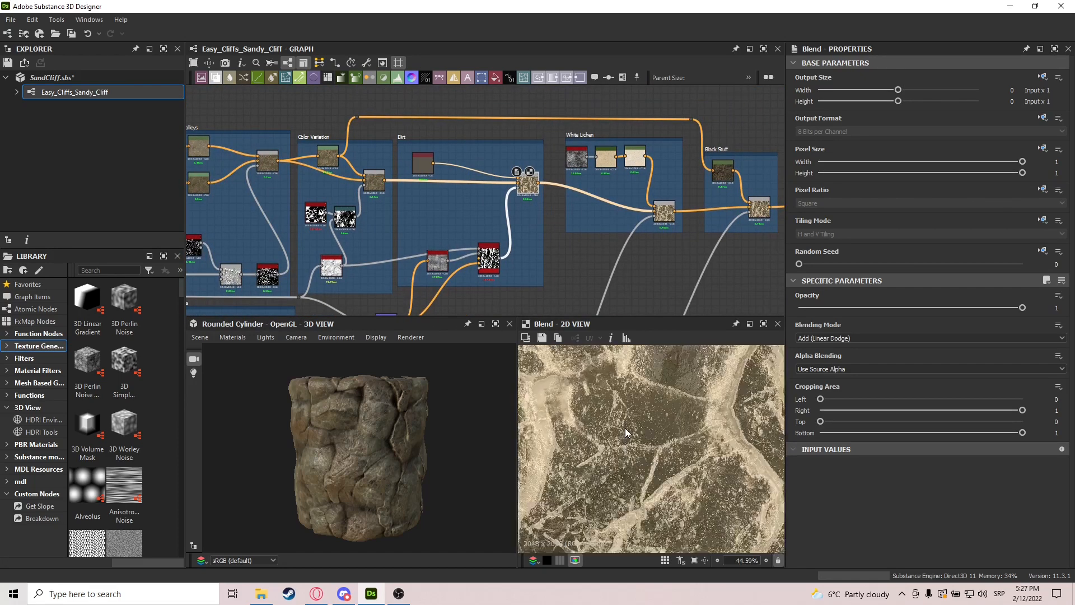
Follow the Dirt Blend's opacity input to the Dirt generator and preview its mask.
middle_drag(492, 287, 511, 271)
scroll(511, 271, up, 4)
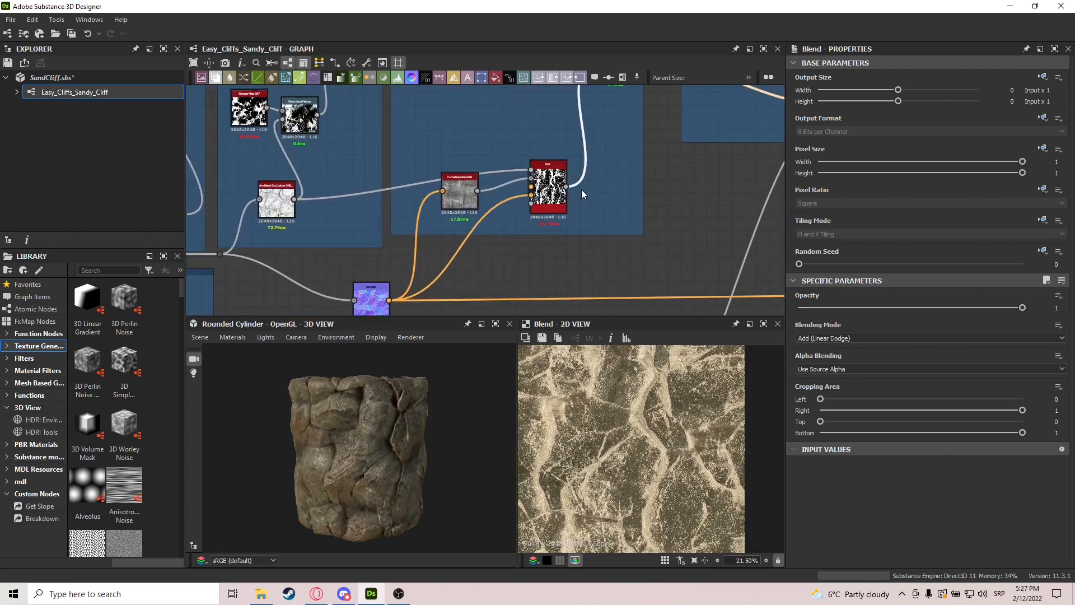
double_click(539, 189)
Trace the Dirt generator's inputs back to the Surface Noise frame and preview that frame's Blend.
middle_drag(470, 211, 562, 205)
scroll(590, 218, down, 3)
middle_drag(355, 199, 700, 191)
scroll(700, 191, down, 1)
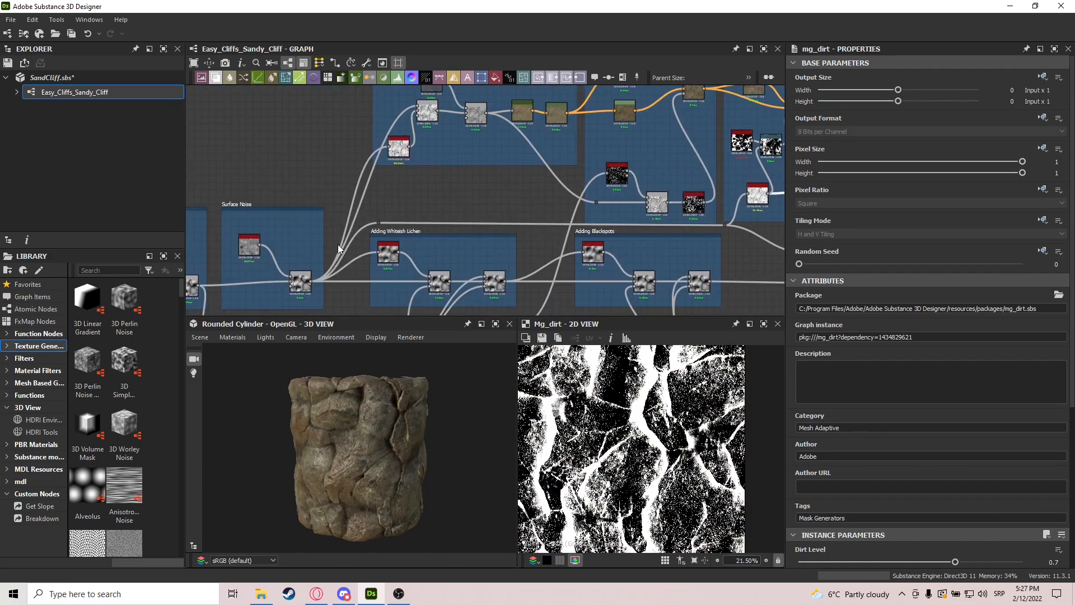
double_click(301, 284)
Preview the Ambient Occlusion, Normal and Curvature Smooth nodes that feed the Dirt generator.
middle_drag(429, 240, 358, 212)
scroll(597, 204, up, 3)
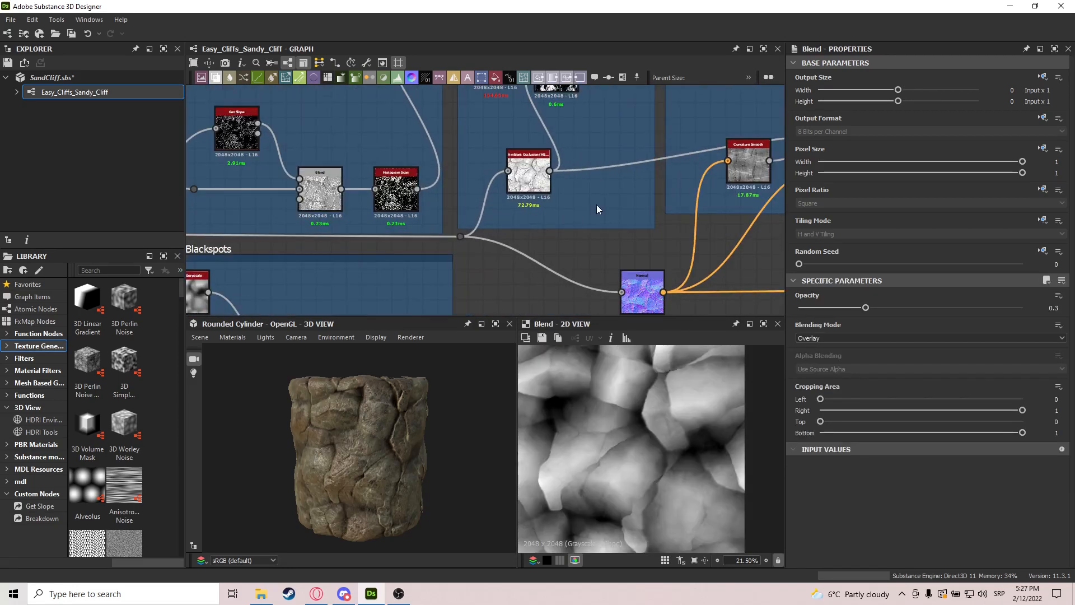
double_click(504, 178)
middle_drag(641, 286, 565, 286)
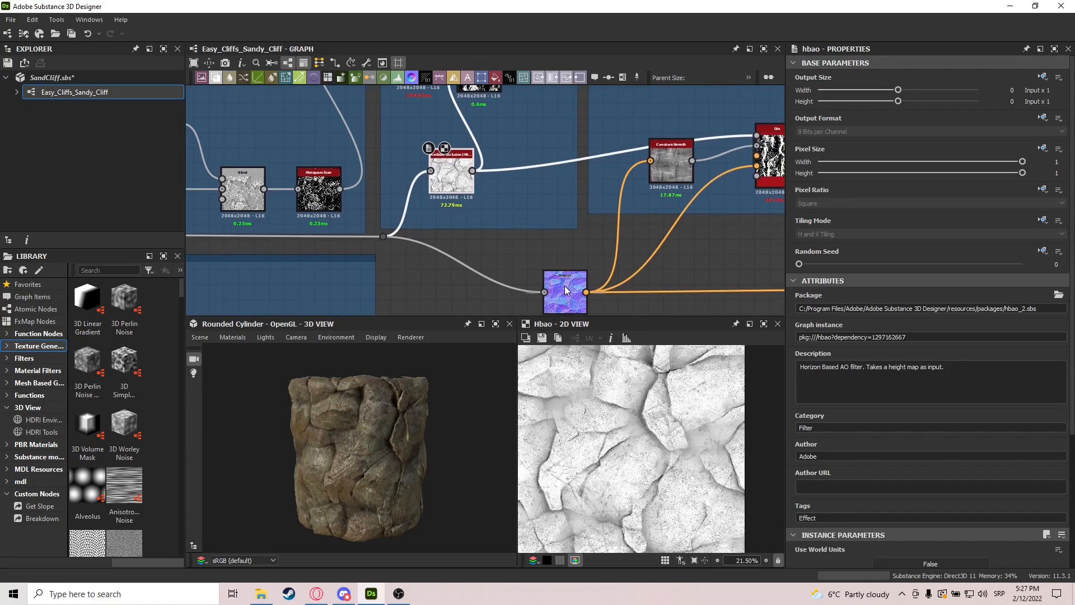
double_click(564, 282)
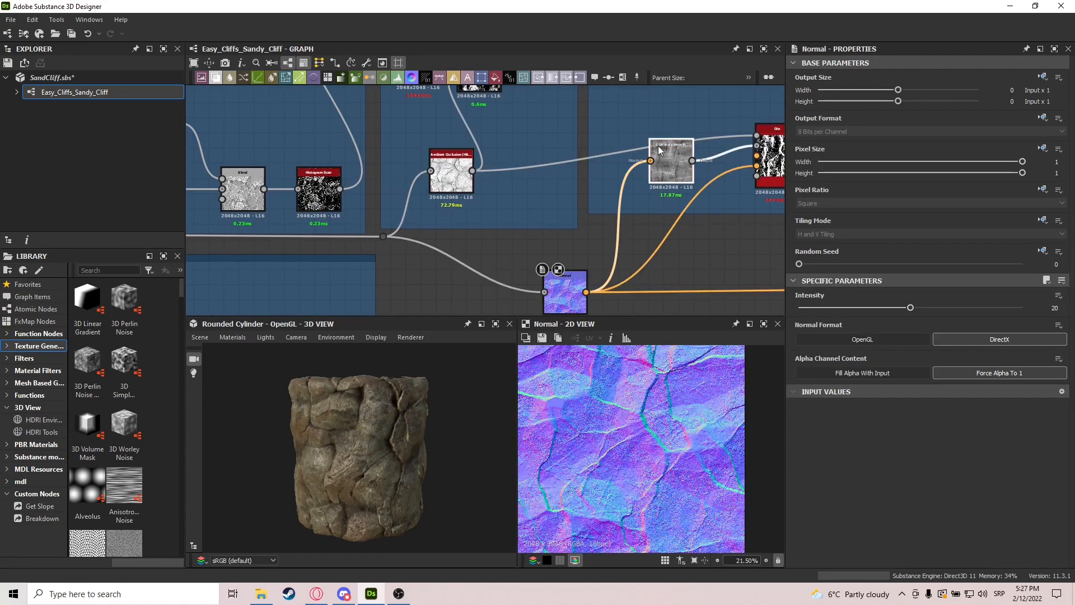
double_click(672, 168)
Inspect the Dirt generator's input connections and preview its whole mask.
middle_drag(676, 198, 497, 215)
scroll(558, 197, up, 3)
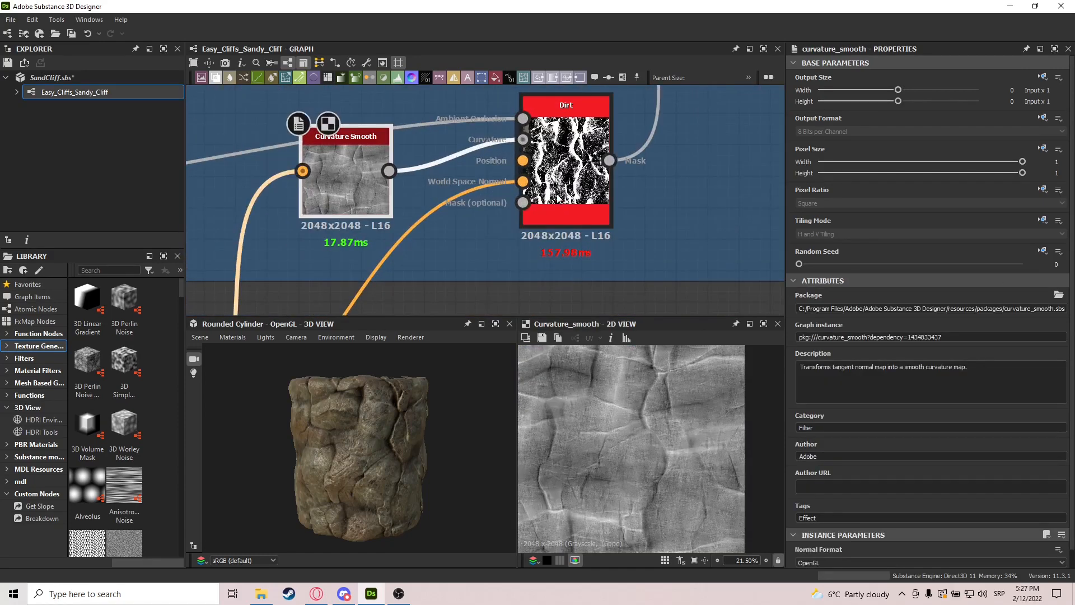
double_click(562, 151)
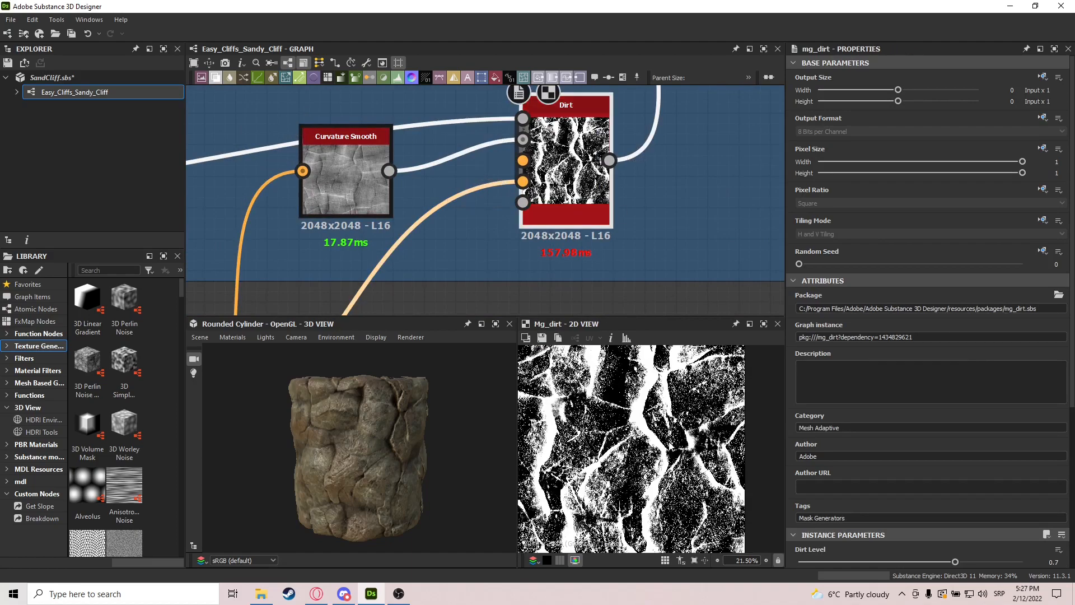
scroll(642, 399, up, 2)
scroll(617, 440, down, 5)
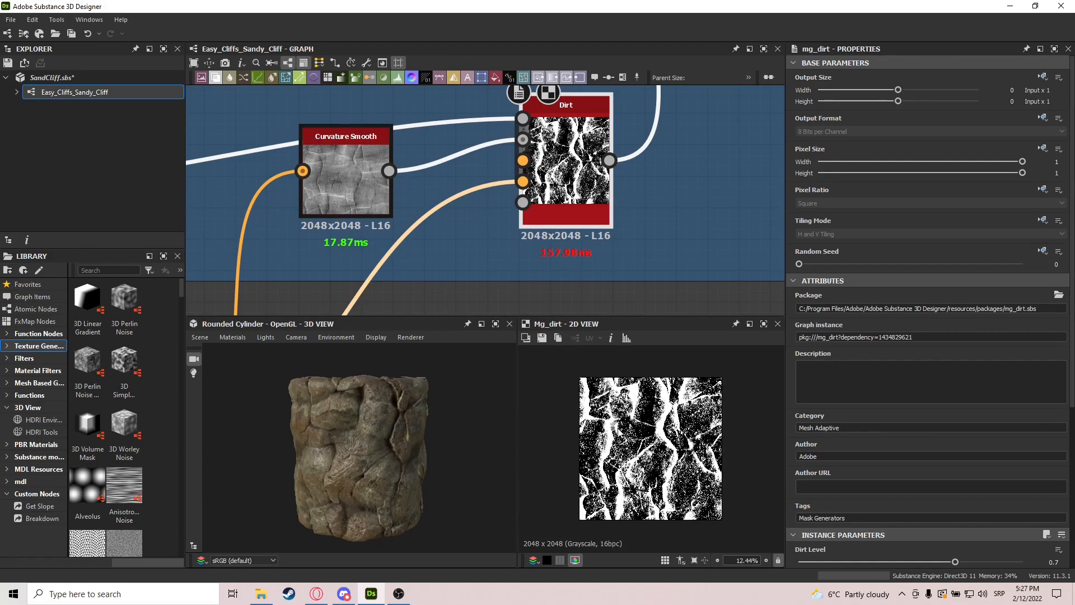
Return to the Dirt frame's Blend and preview how the mask combines the Uniform Color with the background.
scroll(653, 163, down, 3)
scroll(539, 206, up, 4)
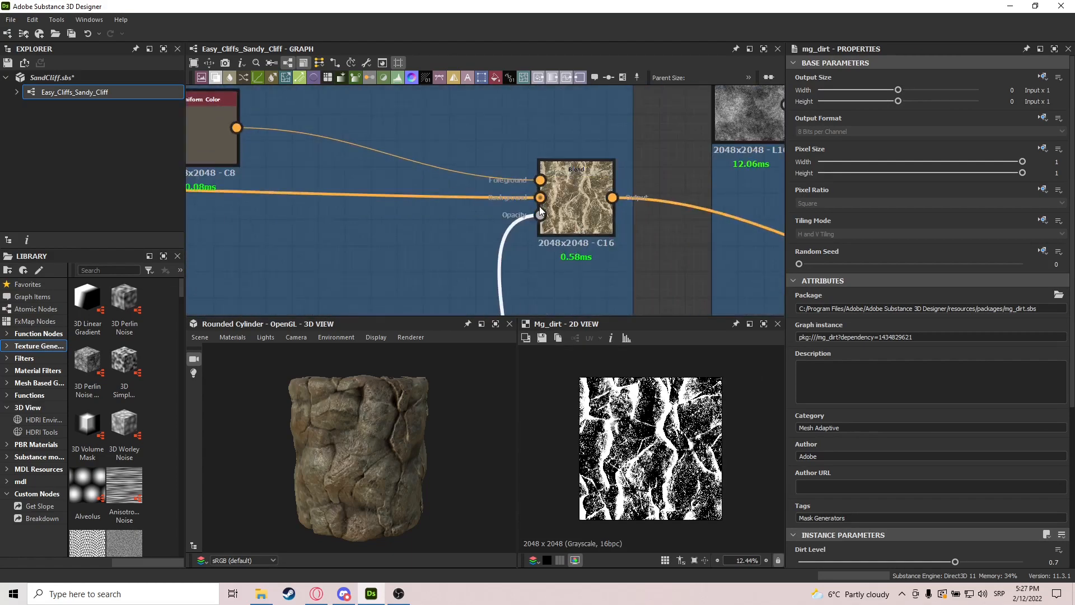
double_click(576, 184)
middle_drag(437, 207, 594, 231)
scroll(582, 230, up, 1)
Compare the Color Variation Blend with the Dirt Blend by previewing one after the other.
scroll(577, 232, down, 3)
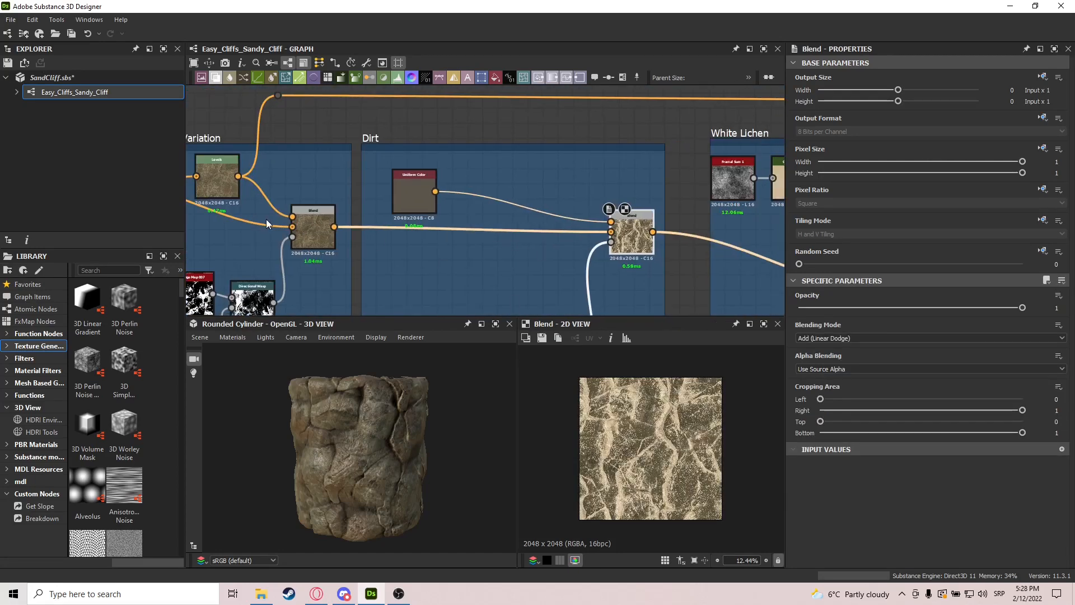
double_click(314, 225)
scroll(647, 459, up, 4)
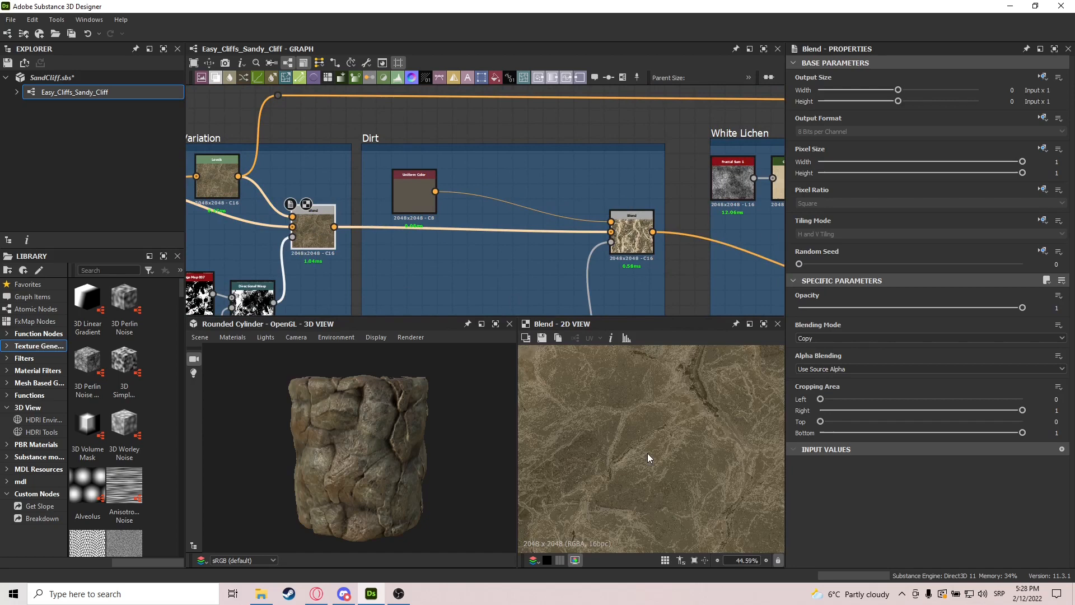
double_click(643, 239)
drag(642, 239, 638, 244)
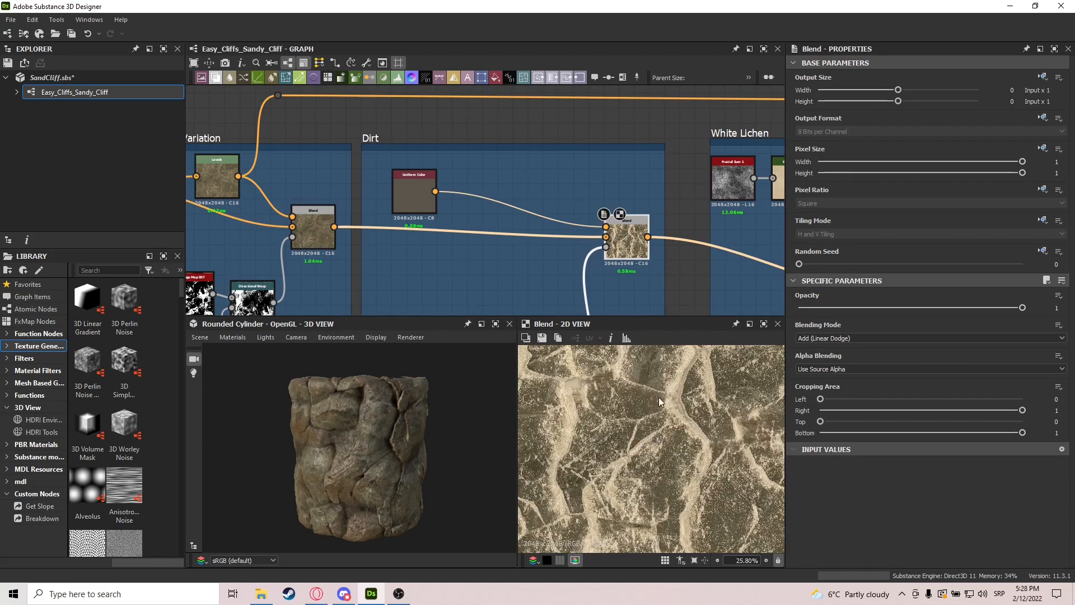
Vary the Dirt Blend's opacity to check its effect, return it to 1 and examine the preview.
scroll(563, 428, down, 6)
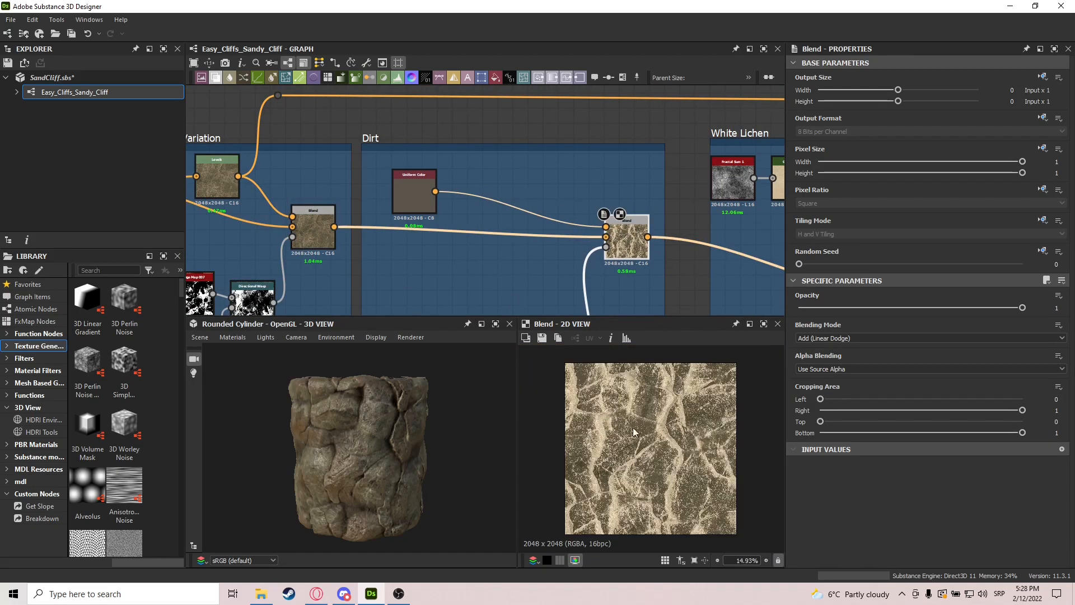
drag(917, 308, 1045, 309)
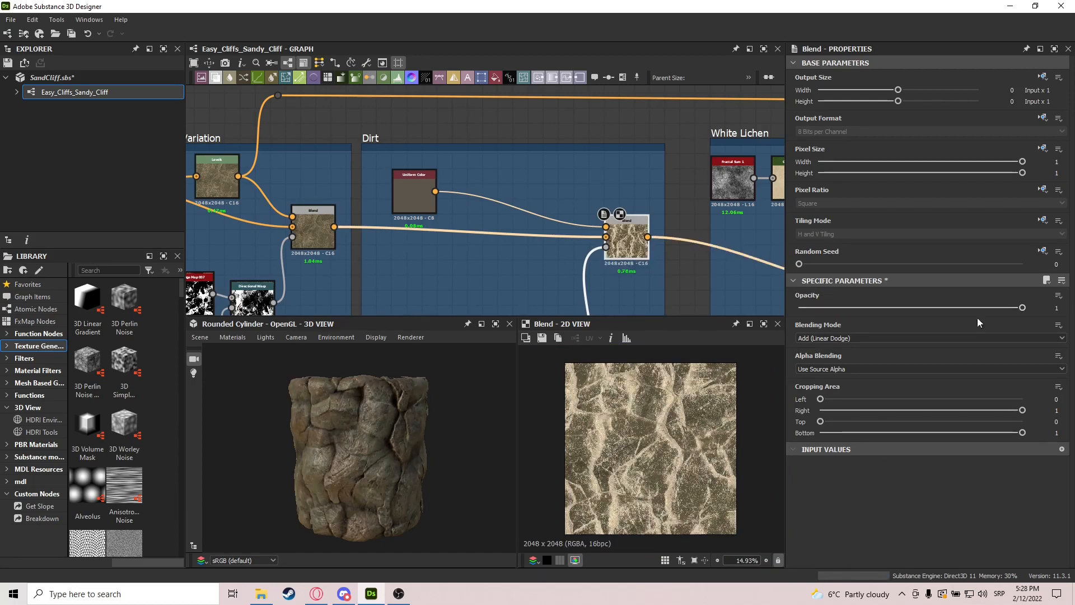
scroll(655, 437, up, 4)
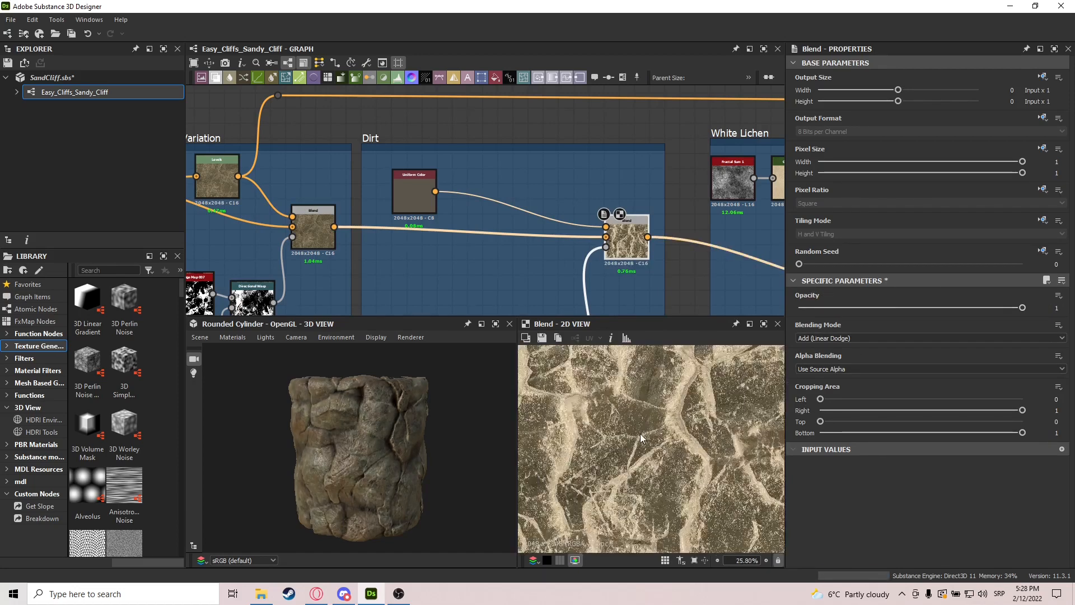
Trace the White Lichen Blend's opacity input back to the lichen mask and preview the mask's final Blend.
middle_drag(527, 169, 364, 144)
scroll(364, 143, down, 3)
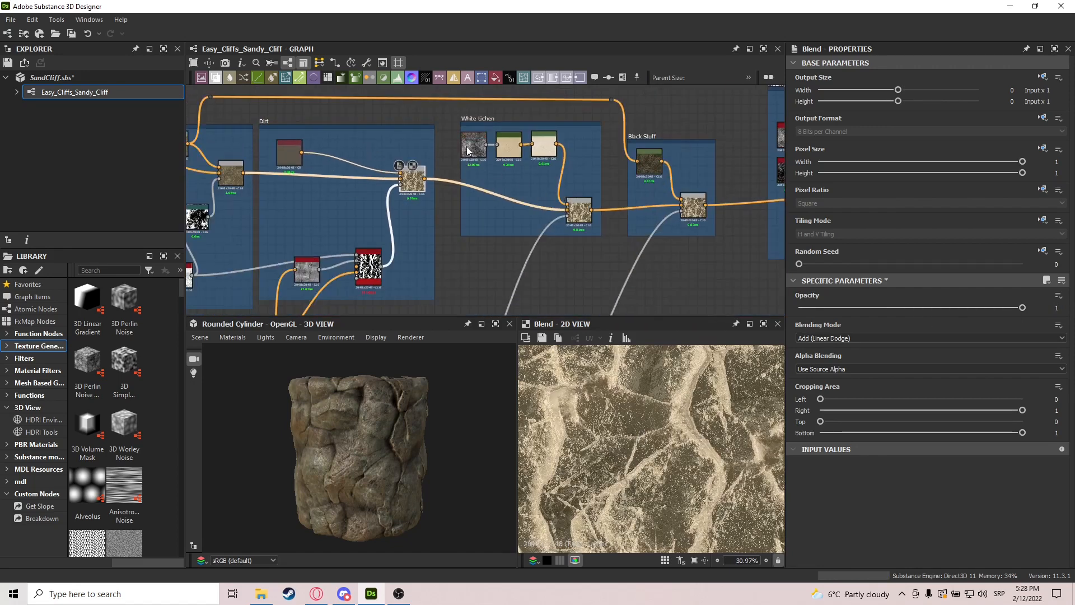
scroll(470, 150, up, 2)
scroll(601, 173, down, 1)
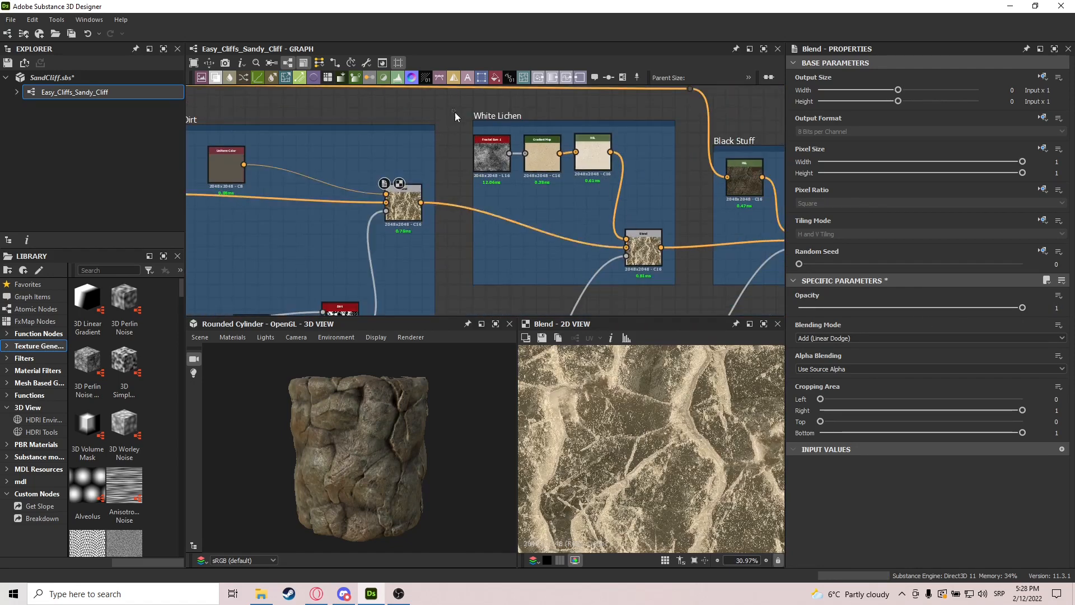
scroll(681, 295, down, 3)
middle_drag(681, 295, 583, 221)
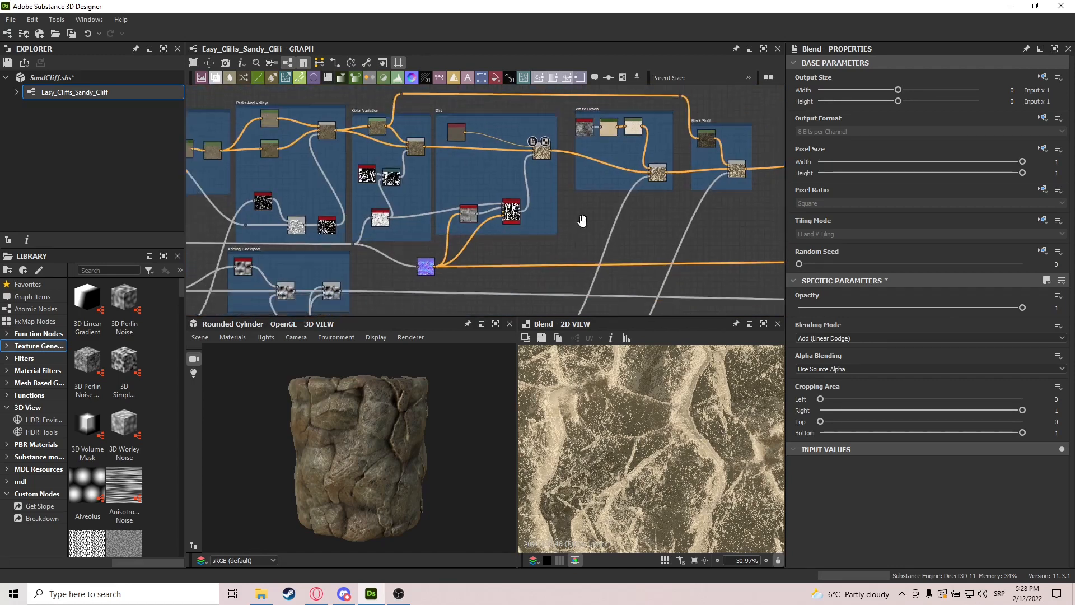
scroll(585, 219, down, 3)
scroll(272, 240, up, 3)
double_click(328, 250)
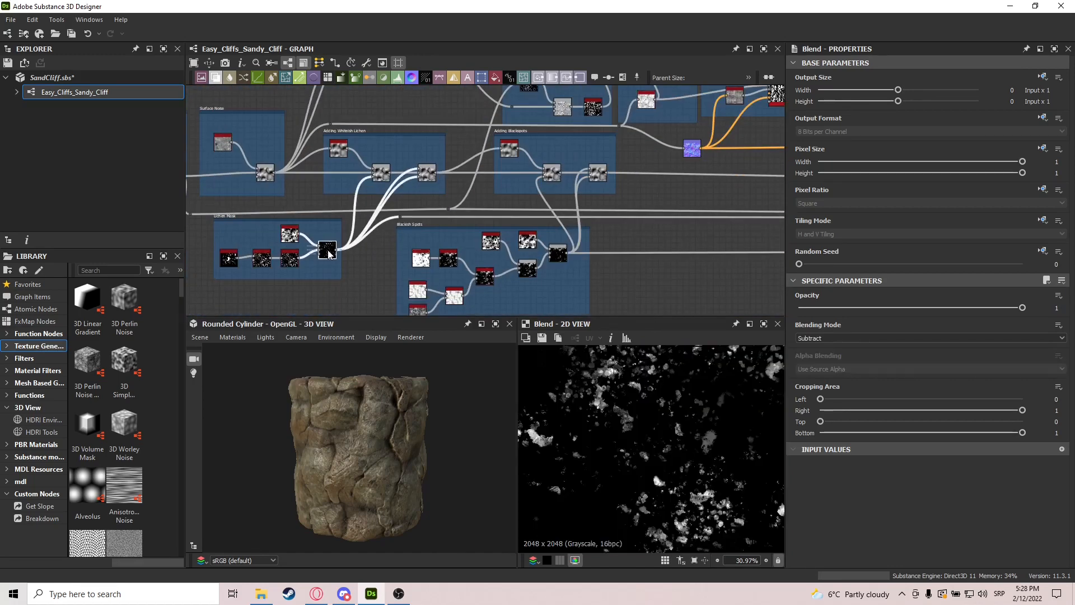
Return to the White Lichen frame and preview its Fractal Sum 1, Gradient Map and HSL nodes.
middle_drag(680, 195, 352, 269)
scroll(571, 99, up, 1)
middle_drag(572, 99, 537, 169)
scroll(545, 233, up, 4)
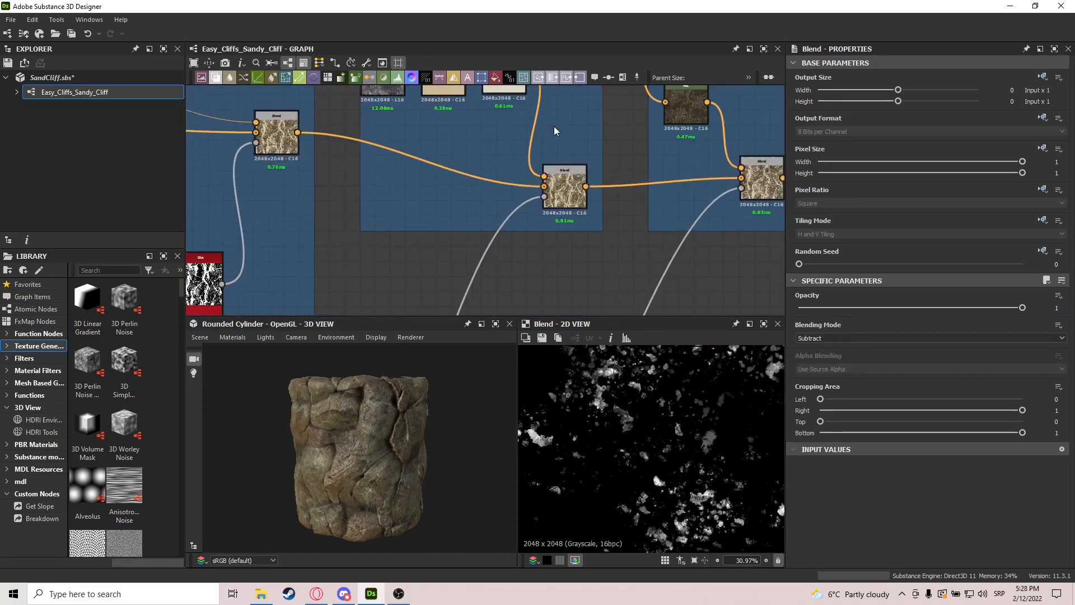
middle_drag(537, 123, 523, 207)
double_click(506, 171)
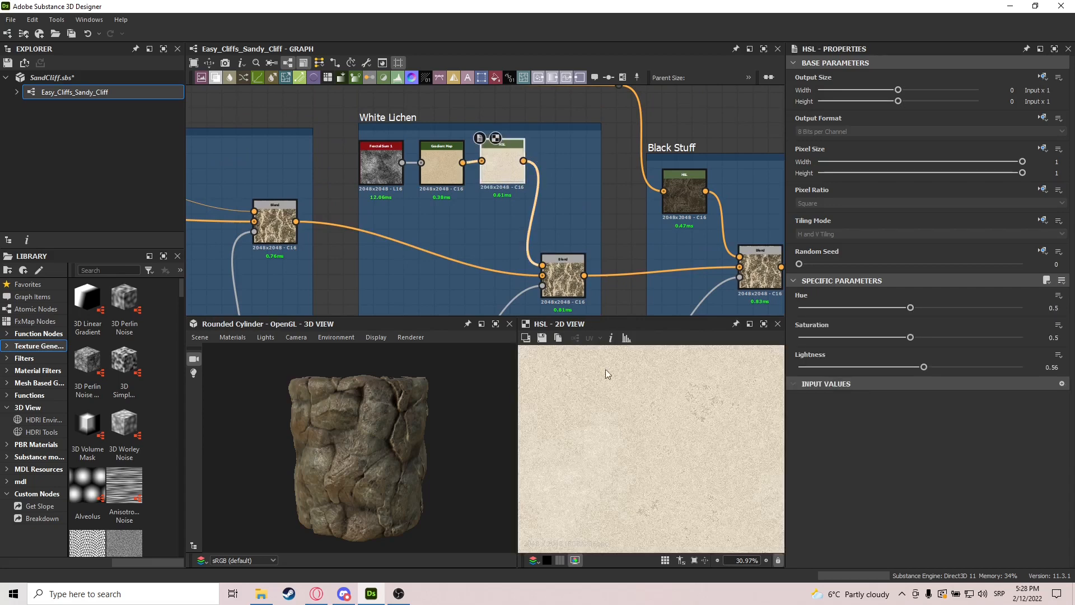
double_click(398, 160)
double_click(436, 165)
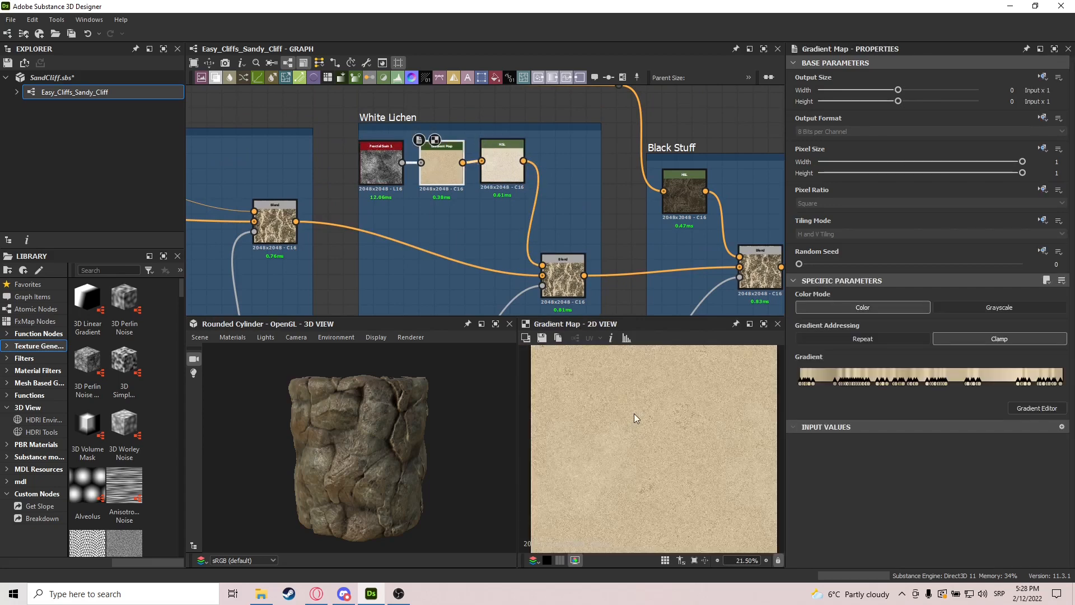
double_click(509, 167)
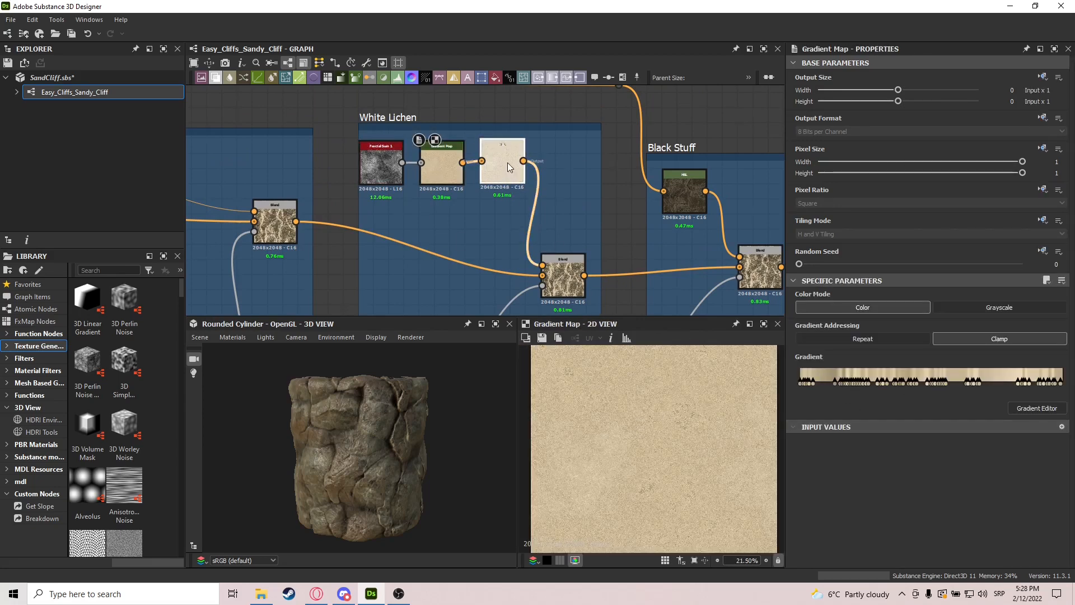
key(f)
middle_drag(584, 225, 585, 201)
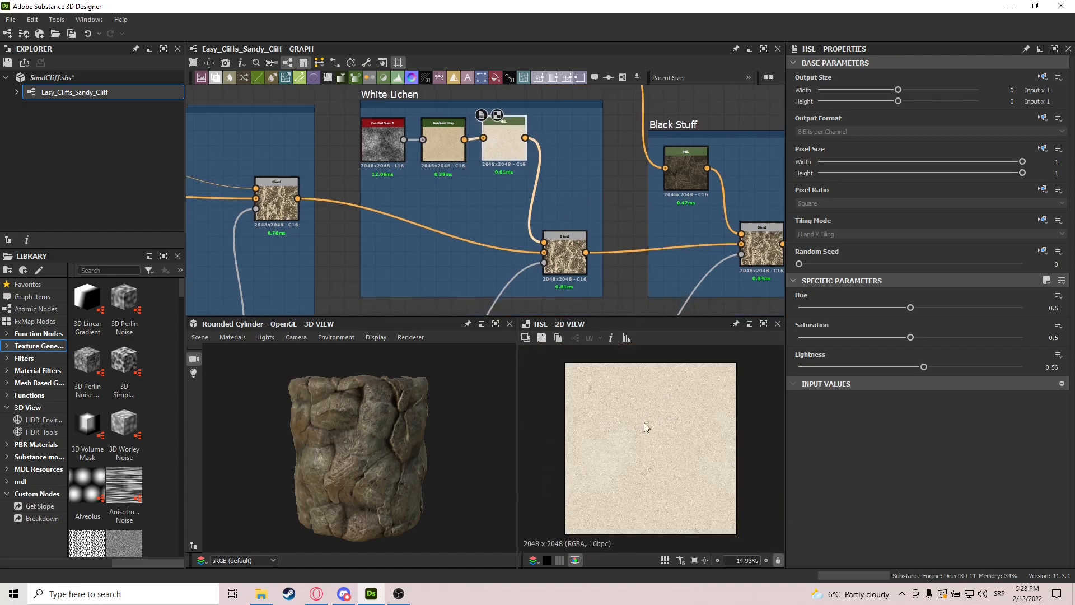
Preview the White Lichen Blend, compare it with the Dirt Blend and examine the lichen spots up close.
scroll(543, 261, up, 3)
double_click(583, 252)
scroll(610, 426, up, 3)
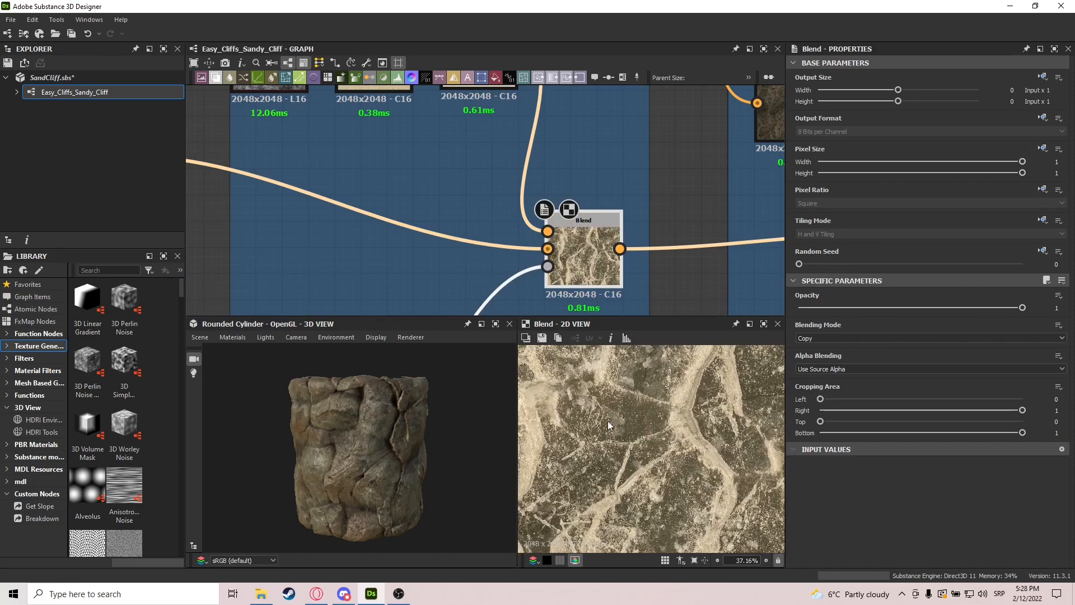
scroll(448, 274, down, 2)
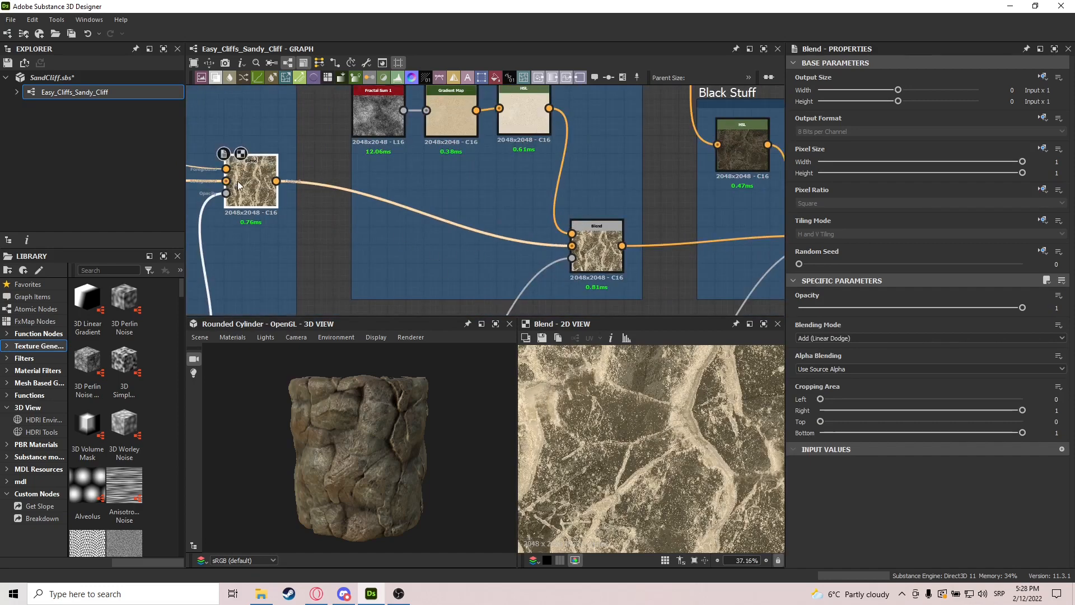
scroll(630, 505, up, 4)
scroll(630, 505, down, 2)
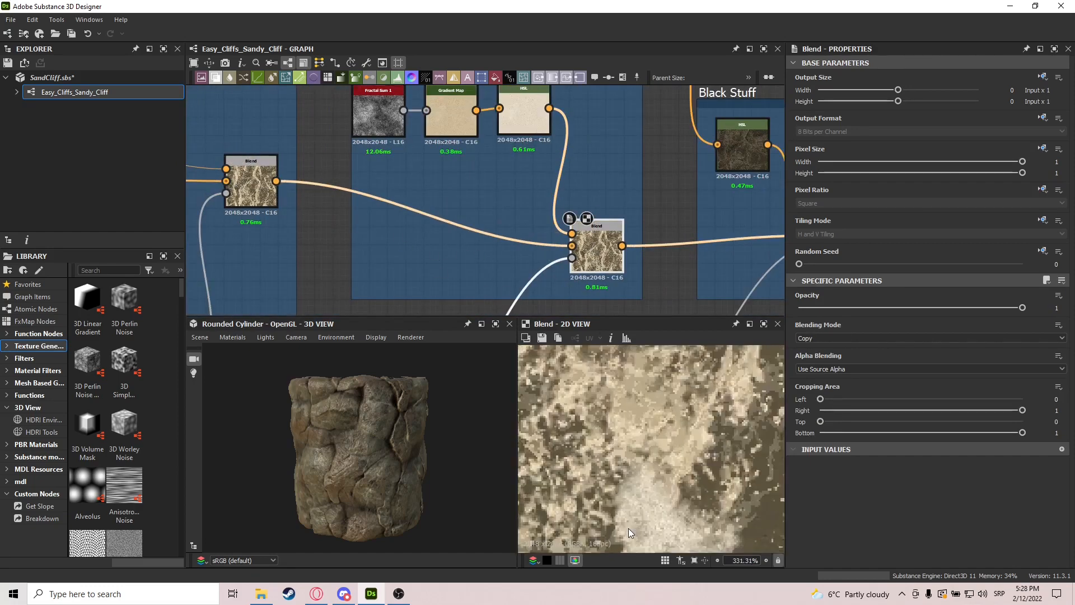
scroll(645, 506, down, 4)
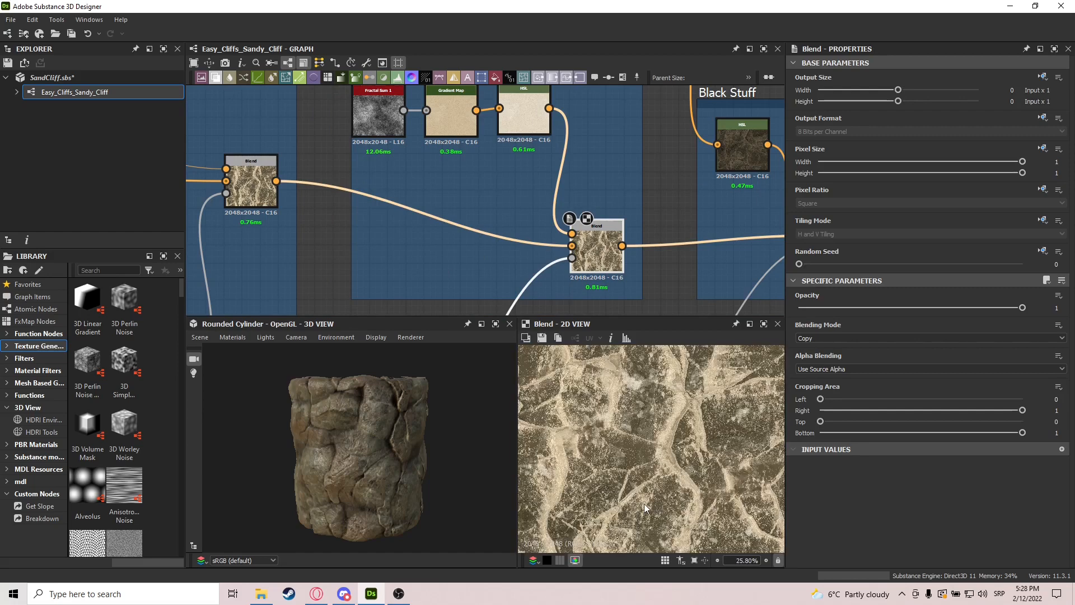
Trace the Black Stuff HSL's input back to the Color Variation frame and preview the darkened HSL result.
scroll(476, 257, down, 3)
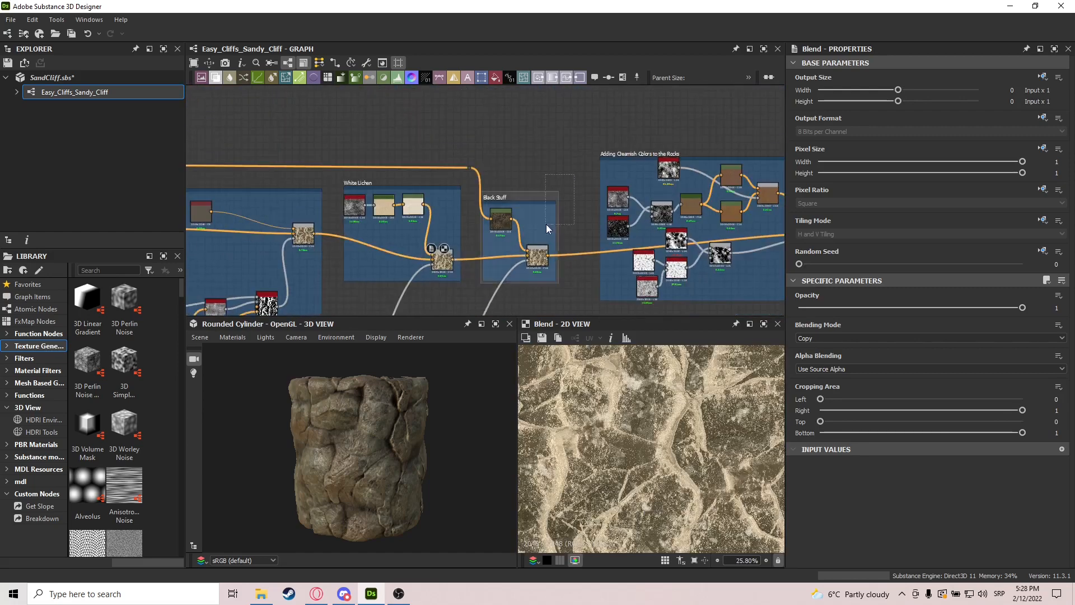
scroll(535, 269, up, 1)
scroll(536, 270, up, 1)
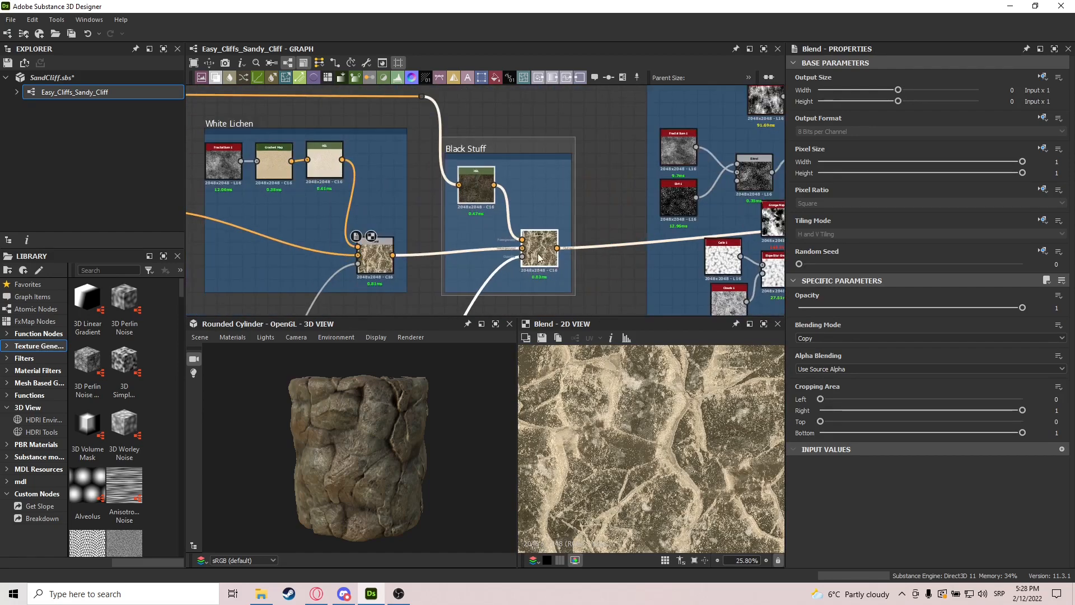
scroll(392, 201, down, 3)
scroll(378, 198, up, 1)
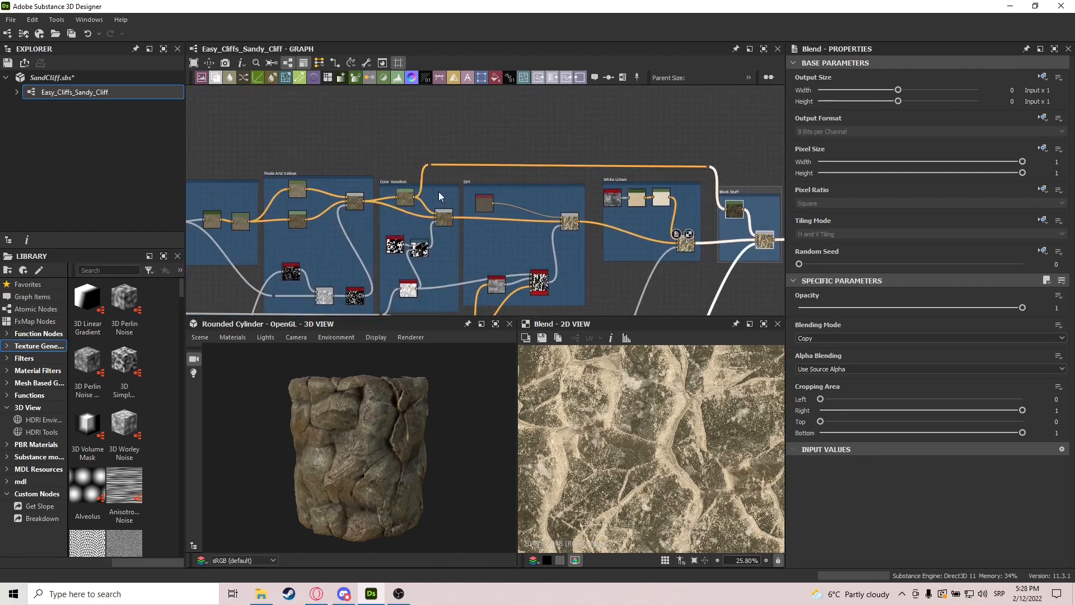
middle_drag(389, 202, 342, 204)
middle_drag(699, 203, 516, 197)
scroll(516, 197, up, 5)
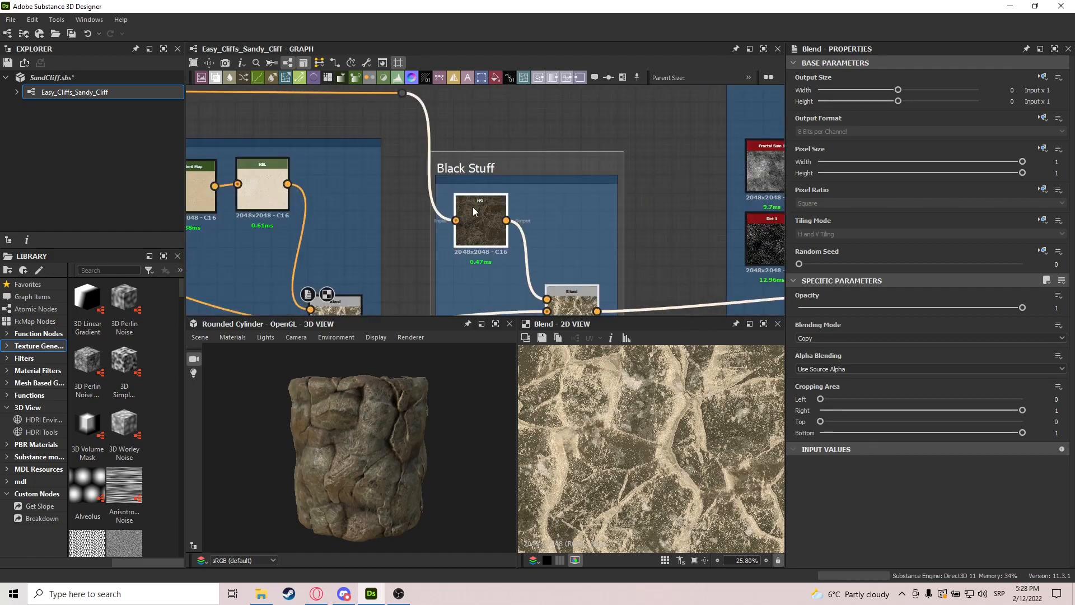
double_click(475, 207)
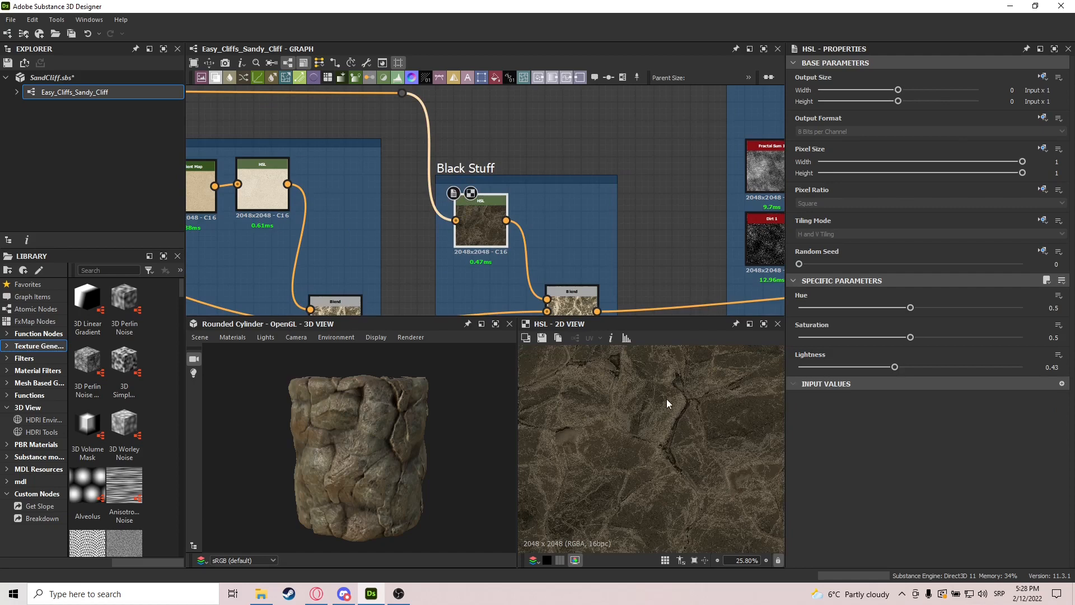
scroll(673, 435, down, 3)
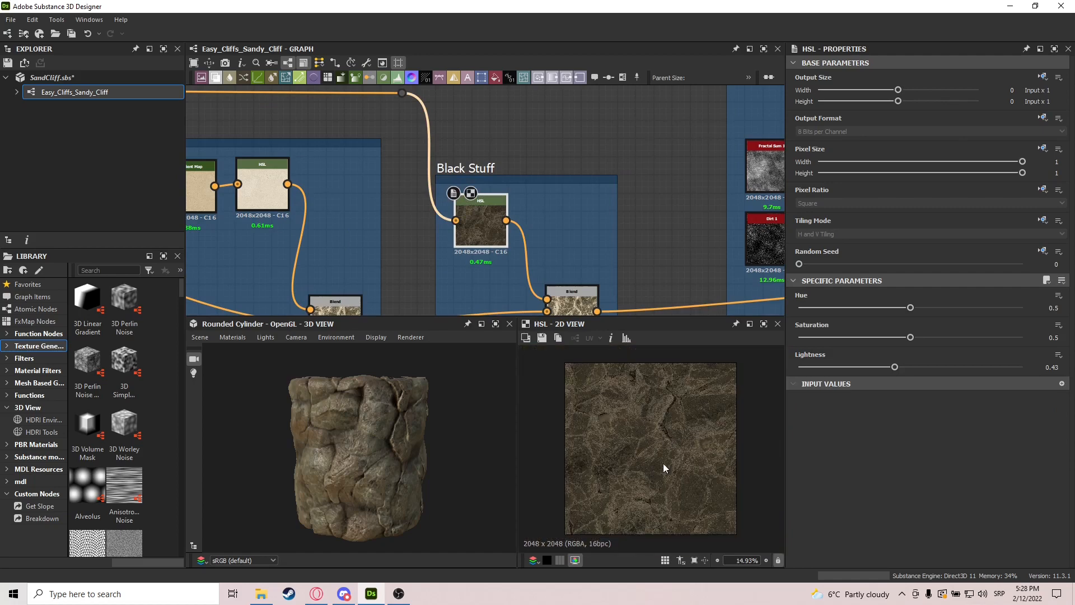
Preview the Black Stuff frame's Blend at full texture size.
middle_drag(604, 297, 604, 174)
scroll(518, 203, up, 2)
double_click(596, 254)
scroll(605, 303, down, 6)
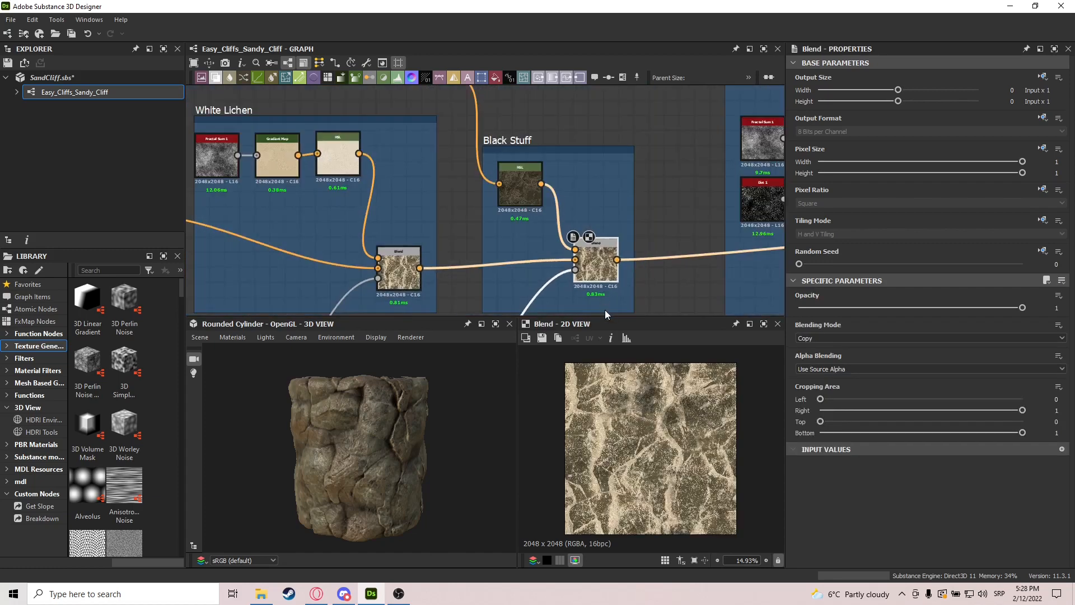
Follow the Black Stuff Blend's opacity input to the Blackish Spots frame and preview its final mask Blend.
scroll(529, 293, down, 2)
middle_drag(529, 293, 588, 186)
scroll(547, 250, down, 2)
middle_drag(504, 280, 588, 190)
scroll(391, 241, up, 5)
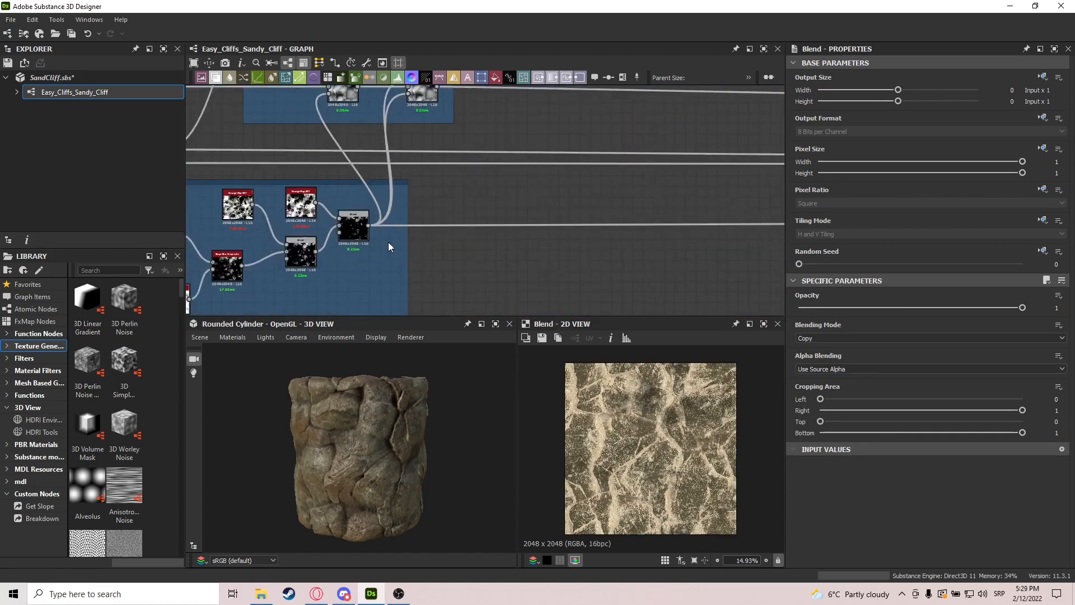
middle_drag(364, 244, 570, 235)
double_click(565, 221)
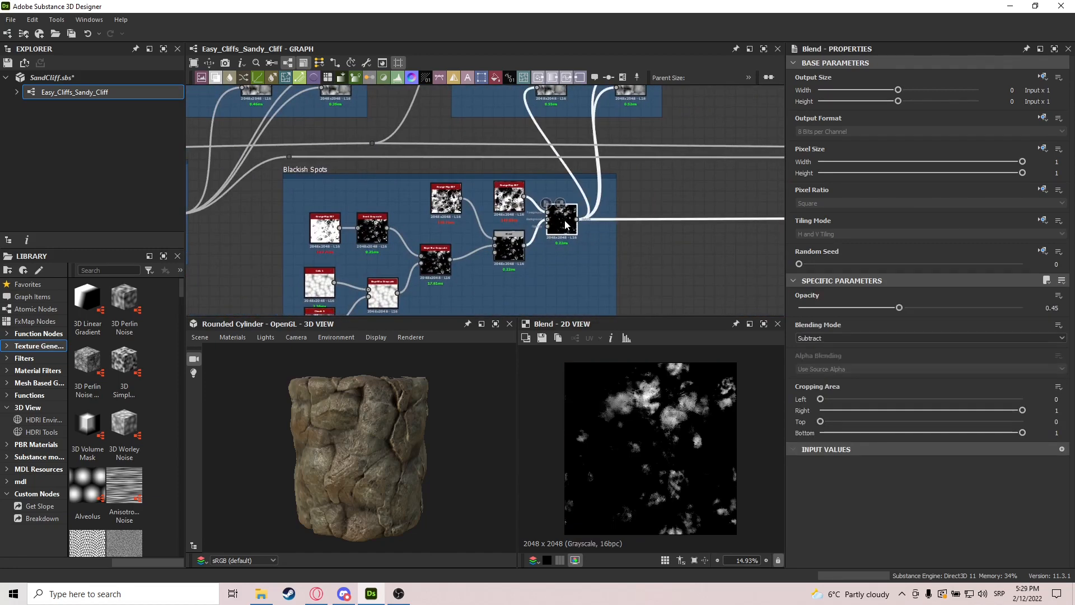
Follow the mask connection back to the Black Stuff Blend and examine its dark spots up close.
middle_drag(619, 207, 437, 248)
scroll(515, 233, down, 2)
scroll(514, 236, down, 2)
middle_drag(638, 190, 485, 222)
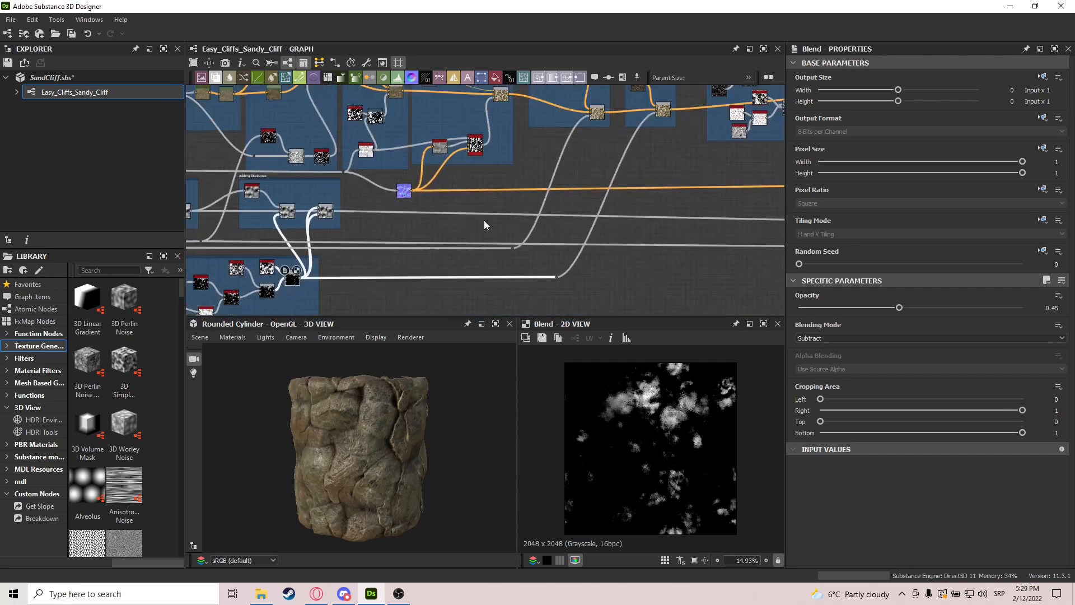
middle_drag(628, 162, 473, 207)
scroll(544, 146, up, 4)
scroll(463, 167, up, 5)
click(464, 167)
double_click(464, 167)
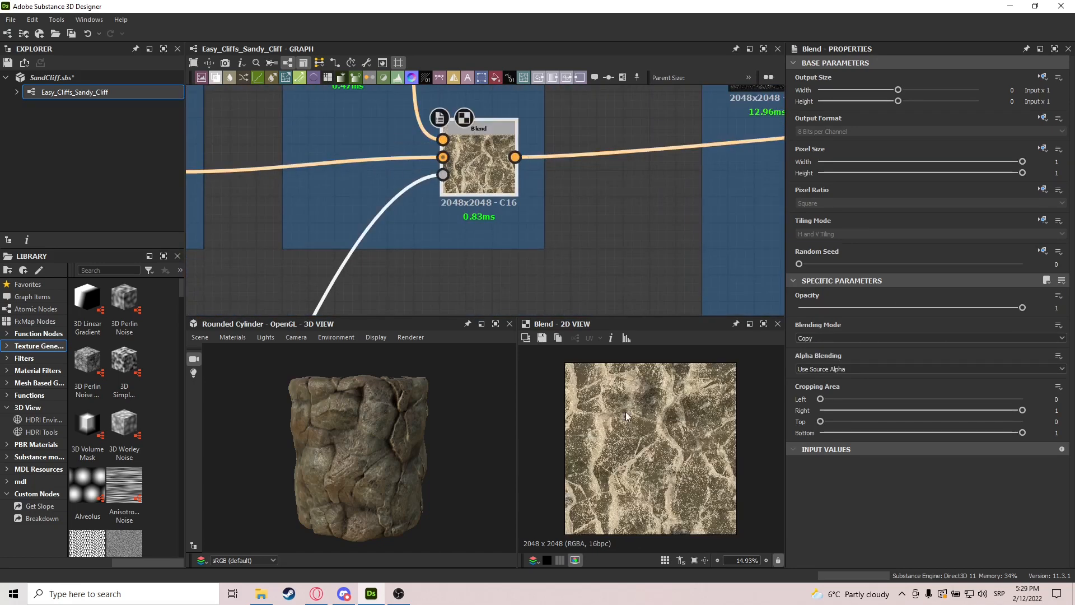
scroll(656, 364, up, 5)
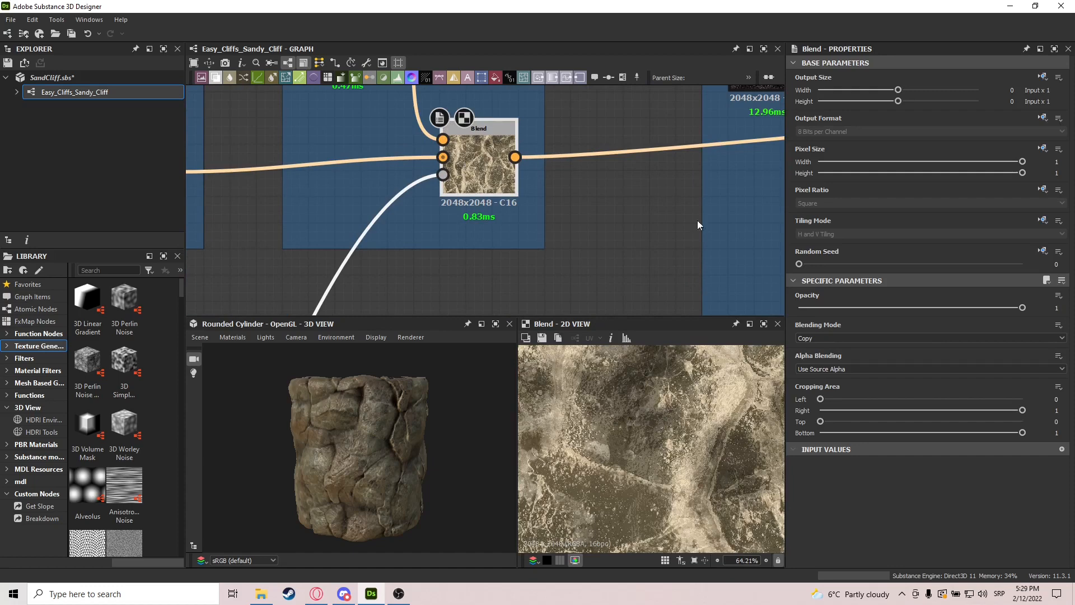
Preview the final Blend in the Adding Creamish Colors to the Rocks frame.
scroll(697, 220, down, 1)
middle_drag(671, 196, 421, 271)
scroll(450, 255, down, 5)
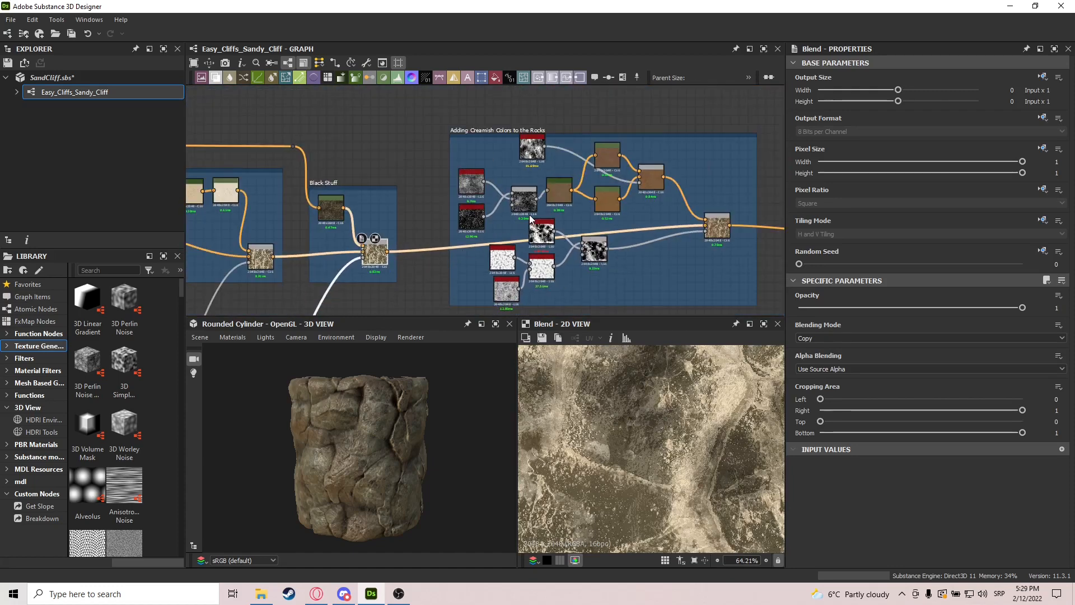
double_click(714, 228)
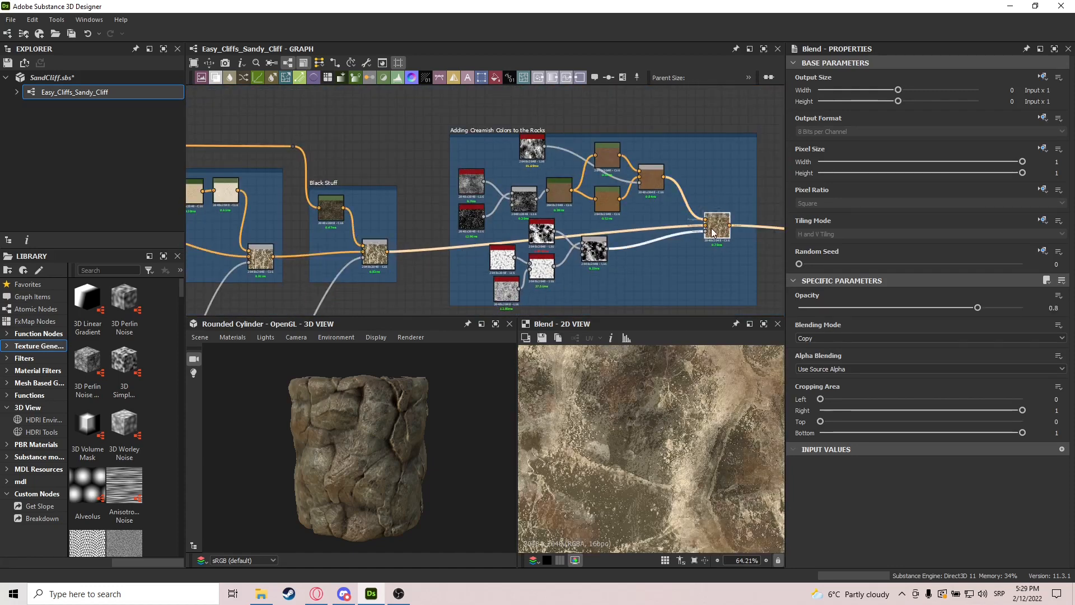
Preview the creamish layer's mask nodes, from the Slope Blur Grayscale to the Blend that combines it with Grunge Map 007.
scroll(601, 398, down, 2)
right_click(525, 266)
middle_drag(635, 266, 609, 216)
click(618, 189)
scroll(455, 239, up, 2)
scroll(522, 212, up, 2)
scroll(404, 242, up, 1)
drag(402, 301, 403, 296)
double_click(489, 248)
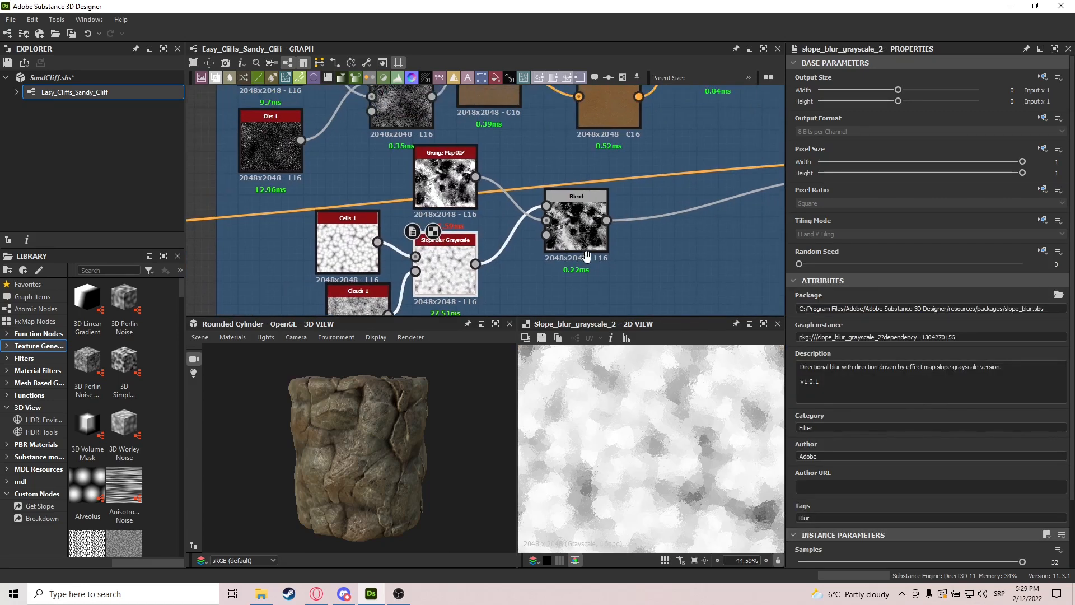
middle_drag(616, 188, 578, 219)
click(579, 219)
double_click(579, 219)
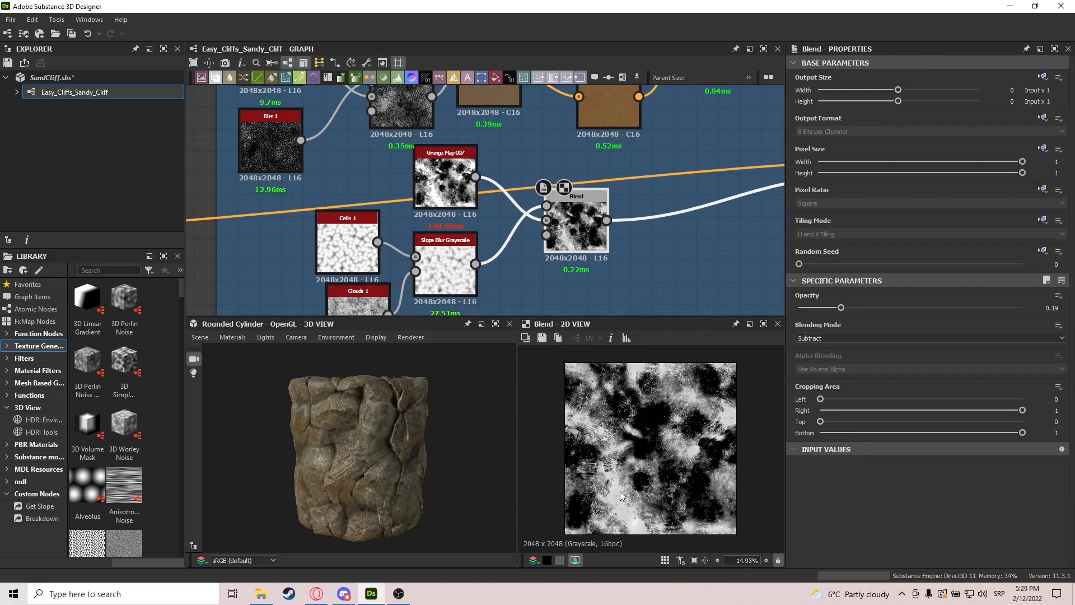
Look over the whole creamish colors frame and preview the Black Stuff Blend that feeds it.
middle_drag(758, 199, 608, 280)
scroll(512, 252, down, 5)
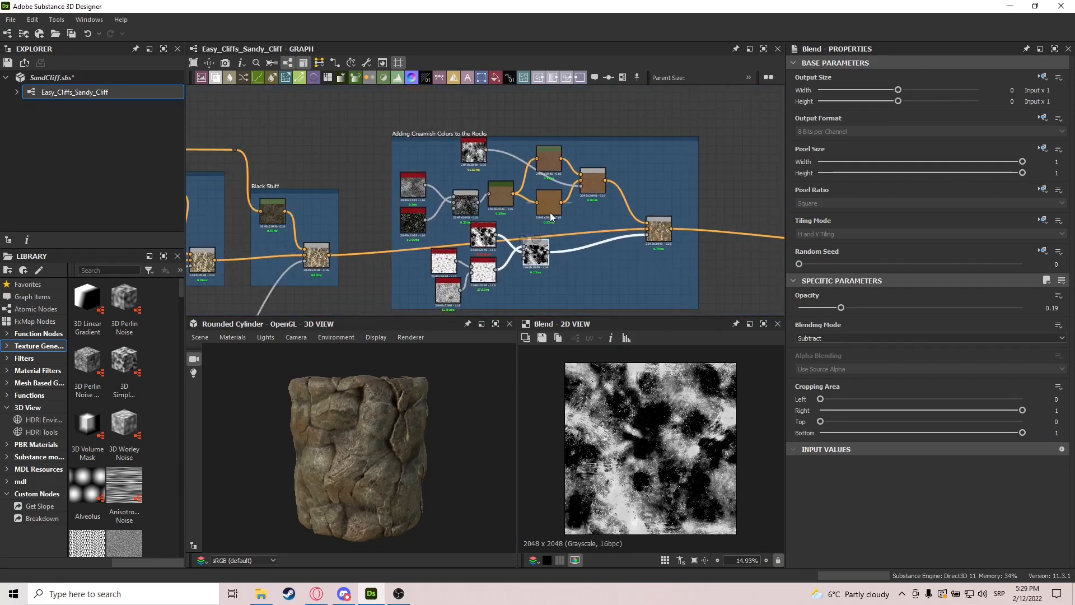
scroll(604, 163, up, 4)
scroll(604, 162, down, 2)
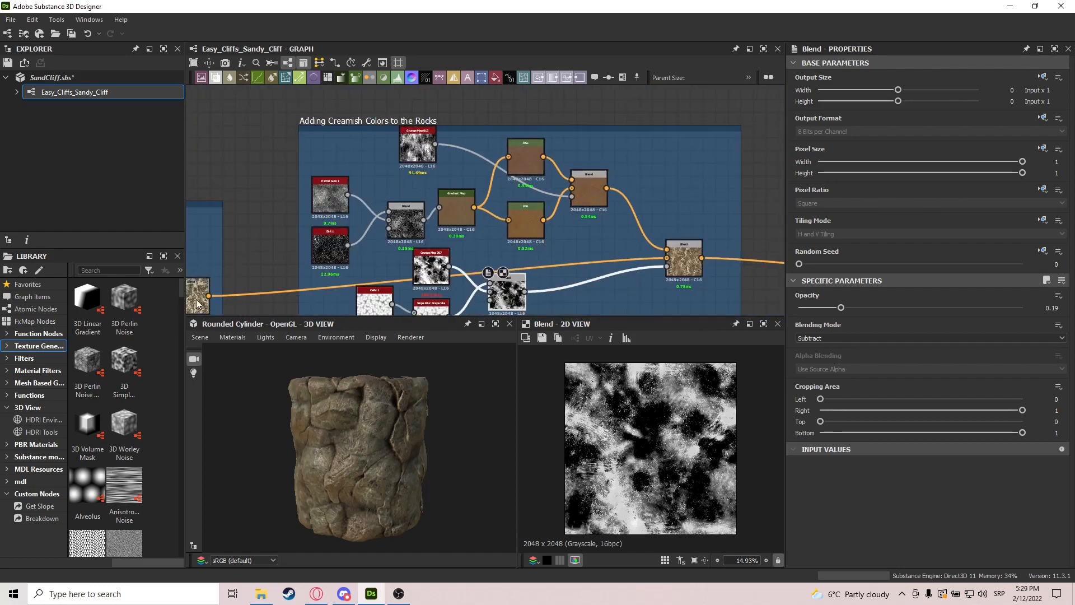
middle_drag(206, 296, 300, 273)
click(300, 273)
middle_drag(590, 190, 564, 202)
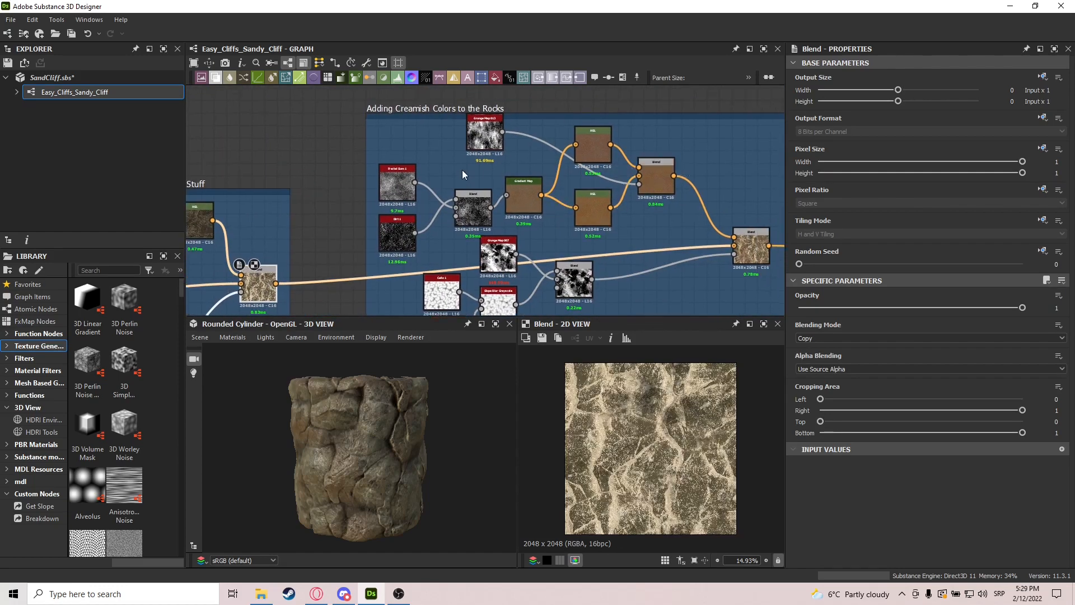
Preview the Blend combining Fractal Sum 1 and Dirt 1 in the creamish colors frame and examine its grain.
scroll(453, 190, up, 3)
click(472, 207)
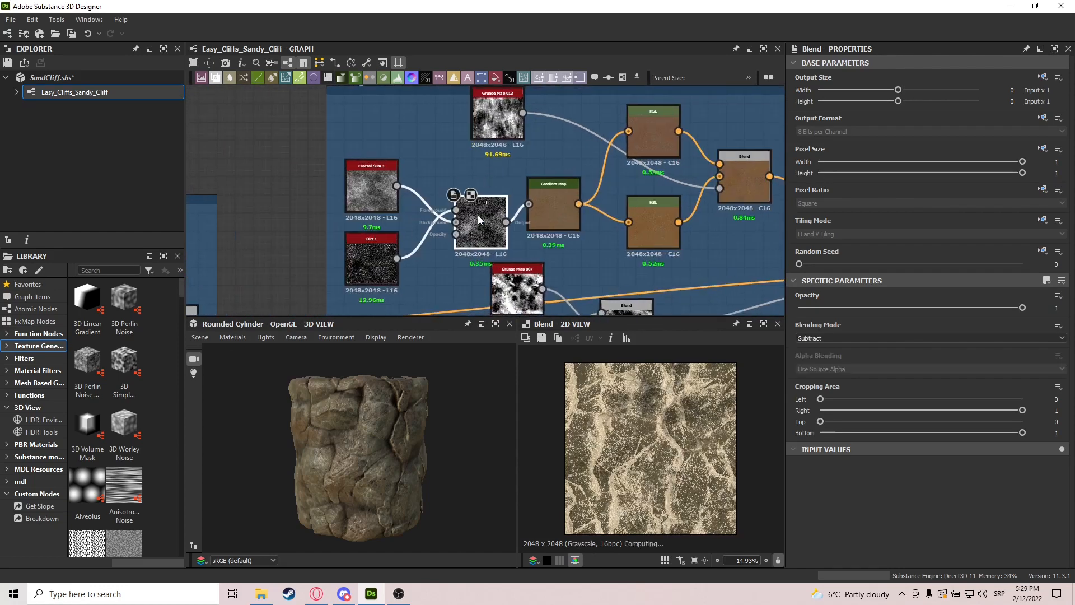
scroll(628, 415, up, 5)
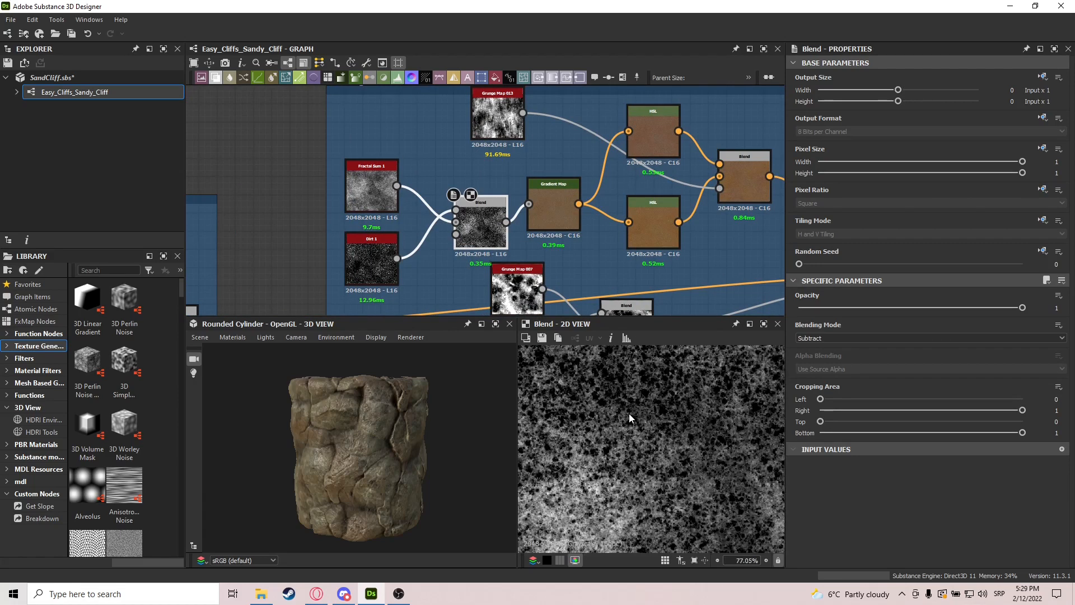
scroll(630, 413, up, 2)
scroll(630, 413, down, 6)
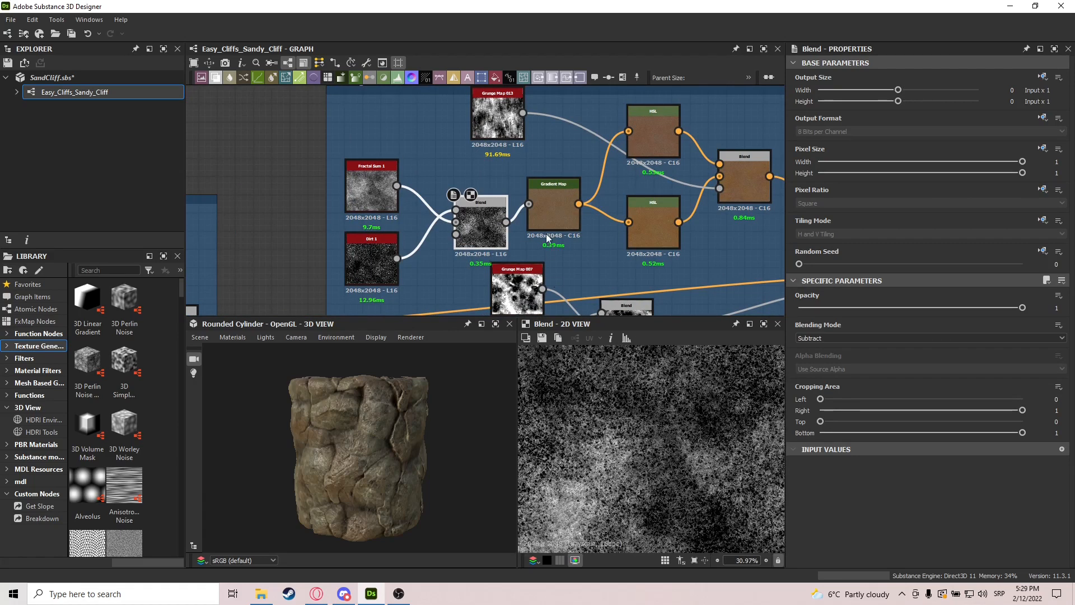
Preview the creamish layer's Gradient Map and compare the two HSL variations it feeds.
middle_drag(550, 218, 480, 245)
double_click(486, 232)
middle_drag(674, 215, 617, 236)
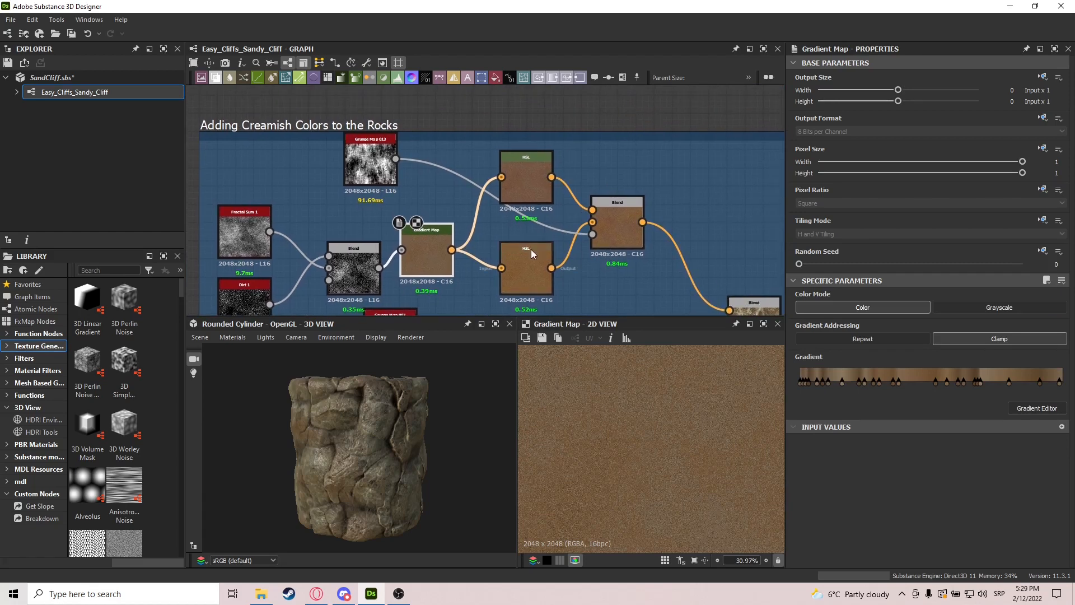
double_click(525, 178)
double_click(516, 262)
double_click(539, 192)
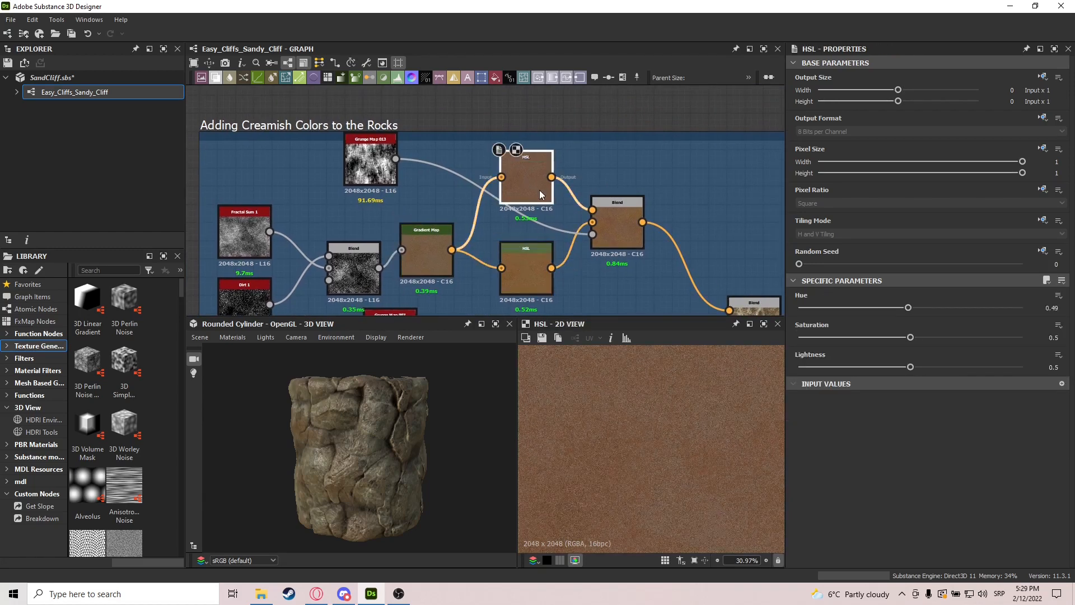
double_click(523, 263)
Preview Grunge Map 013 and the Blend that uses it to mix the two HSL colors.
double_click(372, 160)
drag(372, 160, 373, 168)
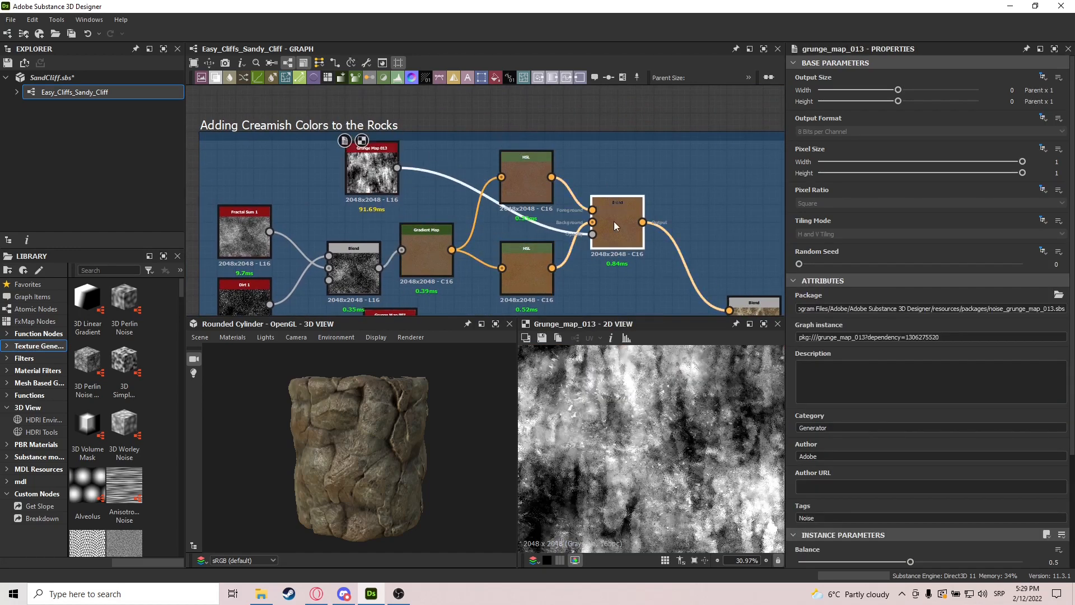
double_click(614, 221)
double_click(427, 254)
scroll(610, 288, down, 3)
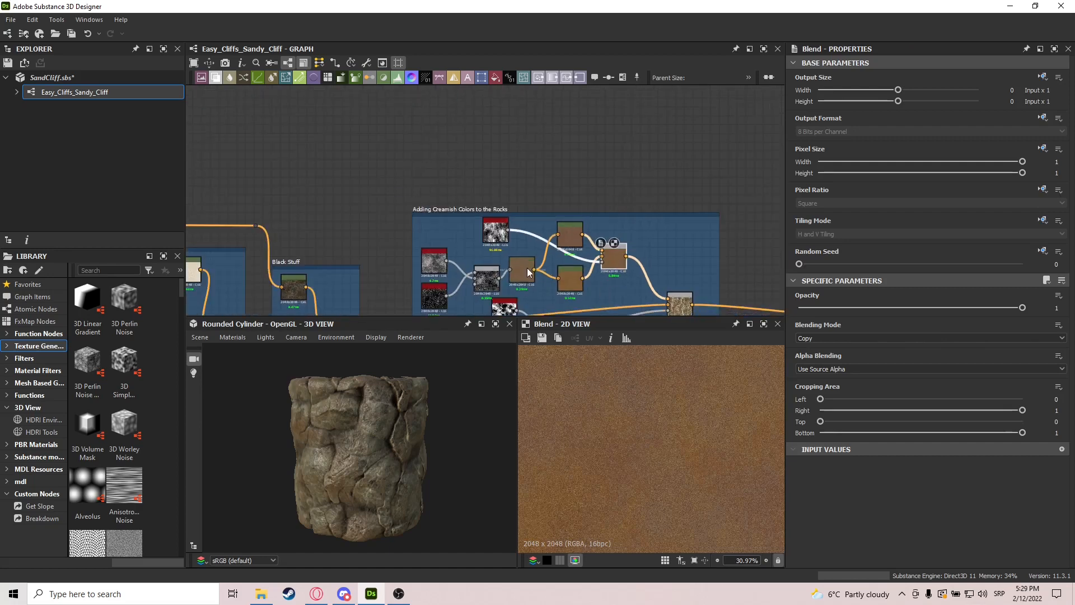
double_click(614, 257)
scroll(628, 443, down, 3)
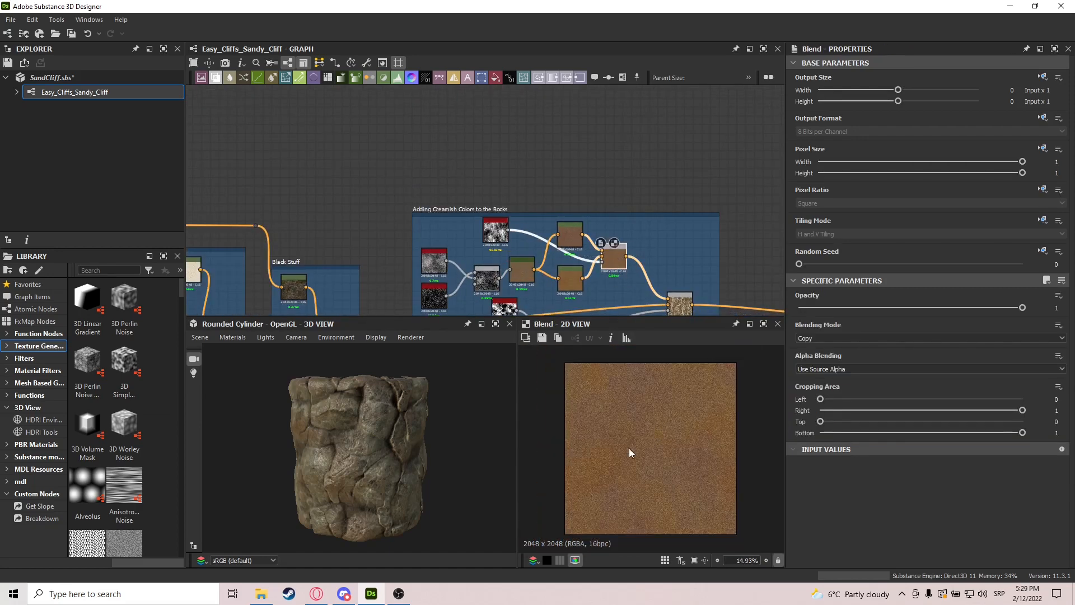
Preview the final Blend of the creamish colors frame and examine its surface detail up close.
scroll(638, 313, up, 5)
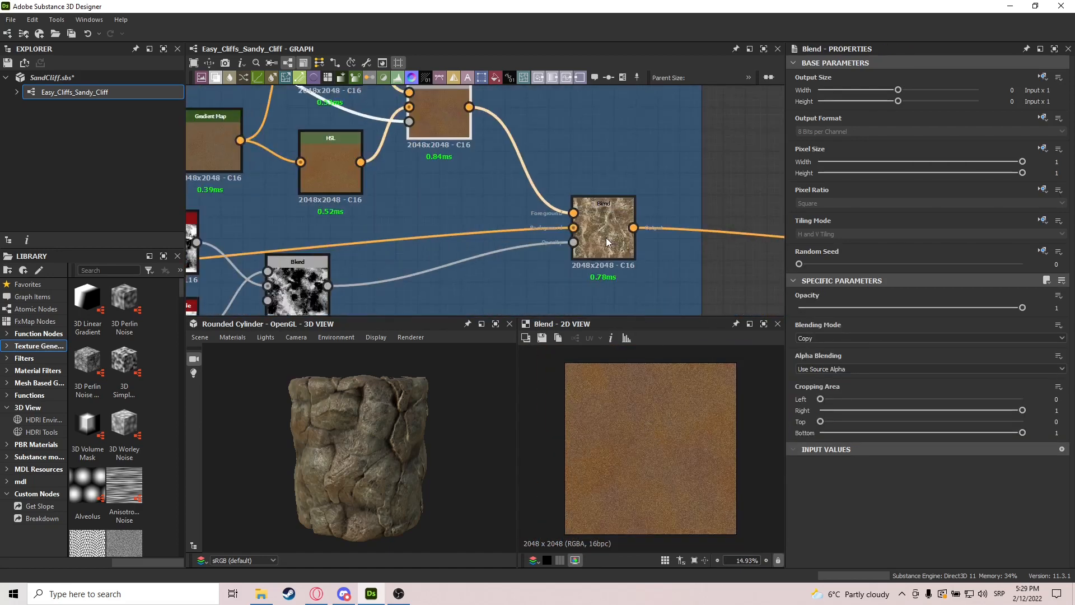
double_click(606, 240)
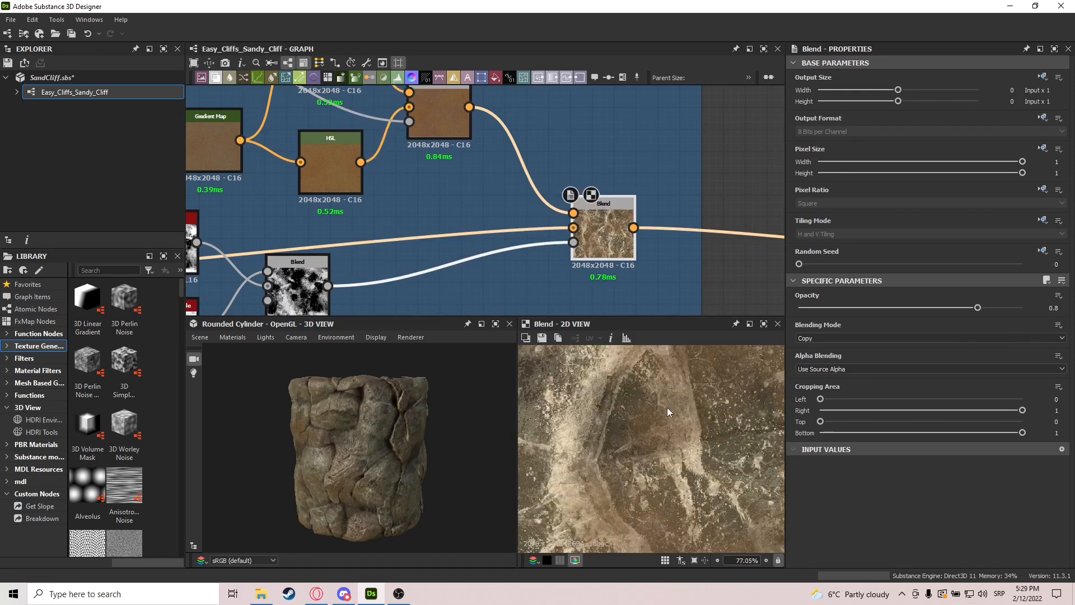
scroll(616, 263, down, 3)
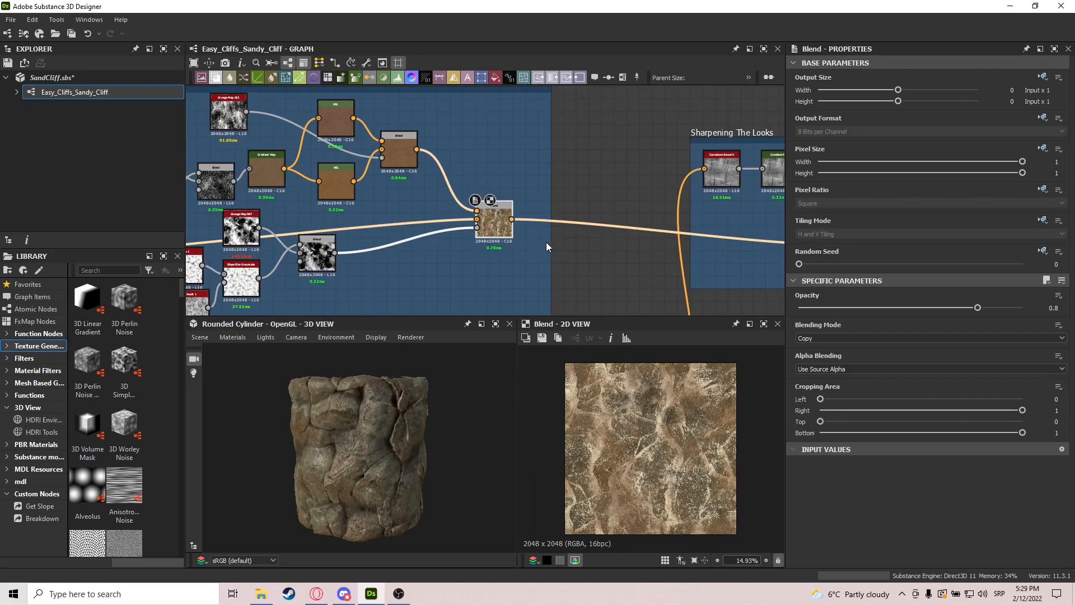
Look over the Sharpening The Looks frame and preview the Normal node that supplies its curvature inputs.
scroll(498, 236, down, 2)
drag(452, 157, 734, 308)
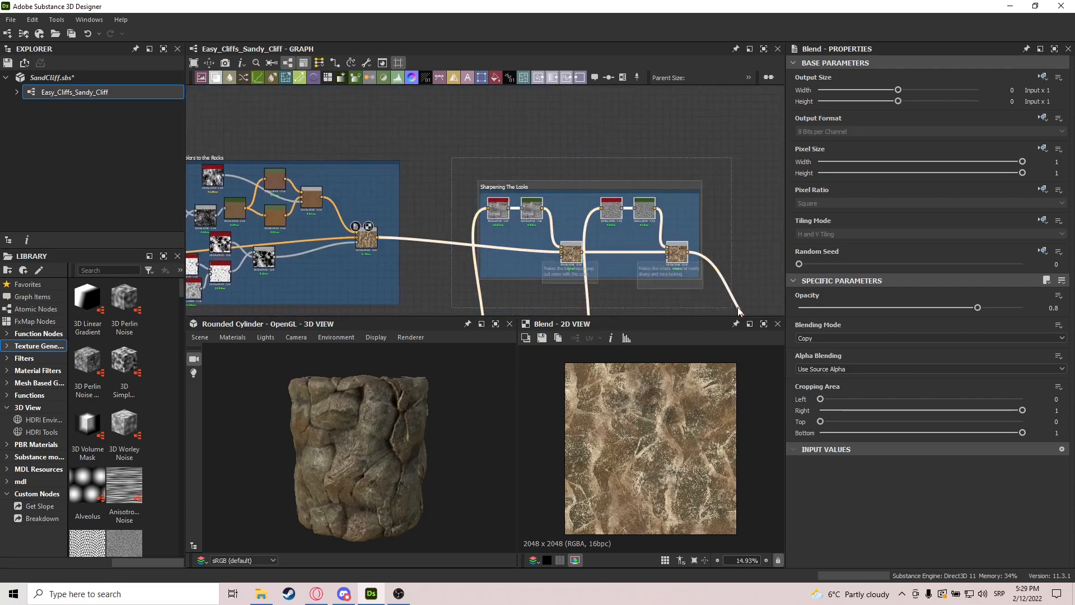
drag(736, 134, 416, 304)
click(416, 304)
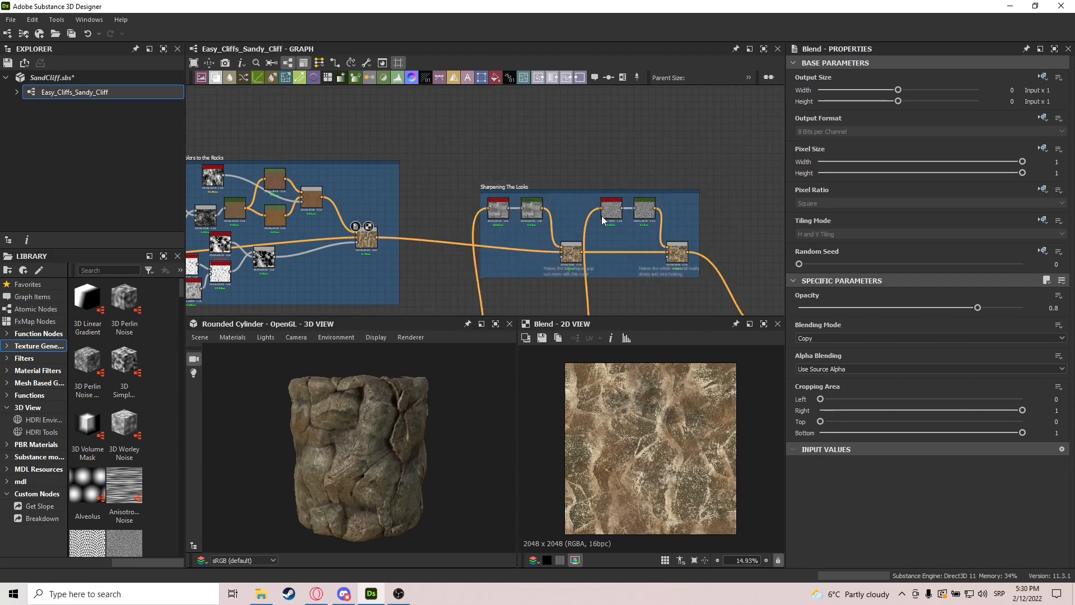
middle_drag(571, 186, 529, 144)
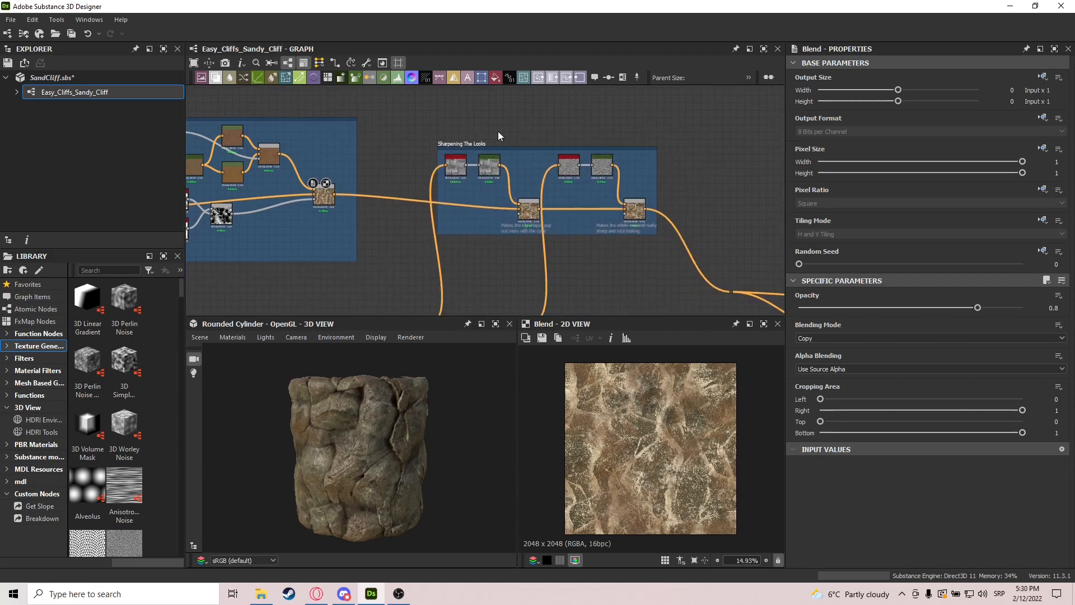
drag(413, 122, 698, 270)
middle_drag(510, 233, 558, 172)
scroll(558, 172, down, 3)
middle_drag(280, 208, 492, 194)
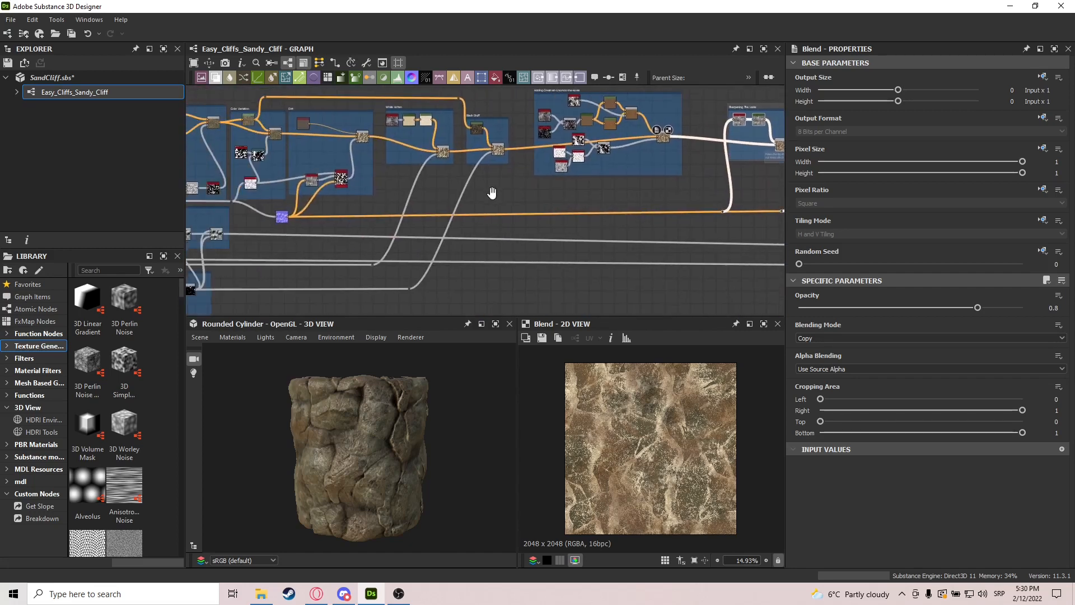
double_click(279, 216)
Preview the Curvature Smooth node and its Gradient Map in the Sharpening The Looks frame and review the Curvature Smooth parameters.
middle_drag(689, 167, 605, 200)
scroll(701, 144, up, 5)
middle_drag(701, 145, 543, 204)
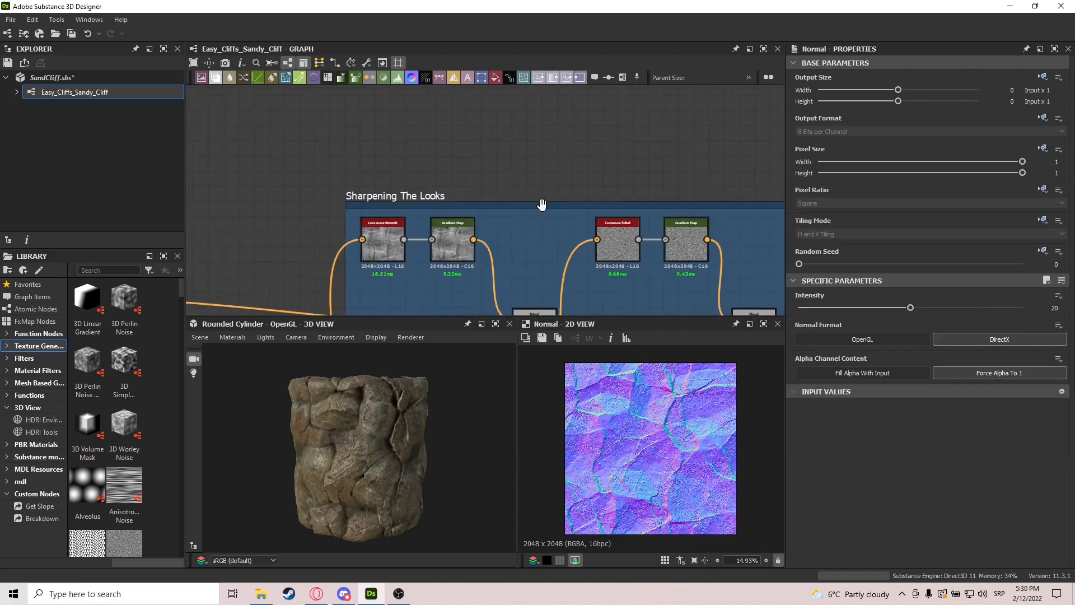
middle_drag(511, 241, 528, 162)
scroll(402, 168, up, 2)
double_click(402, 166)
double_click(489, 169)
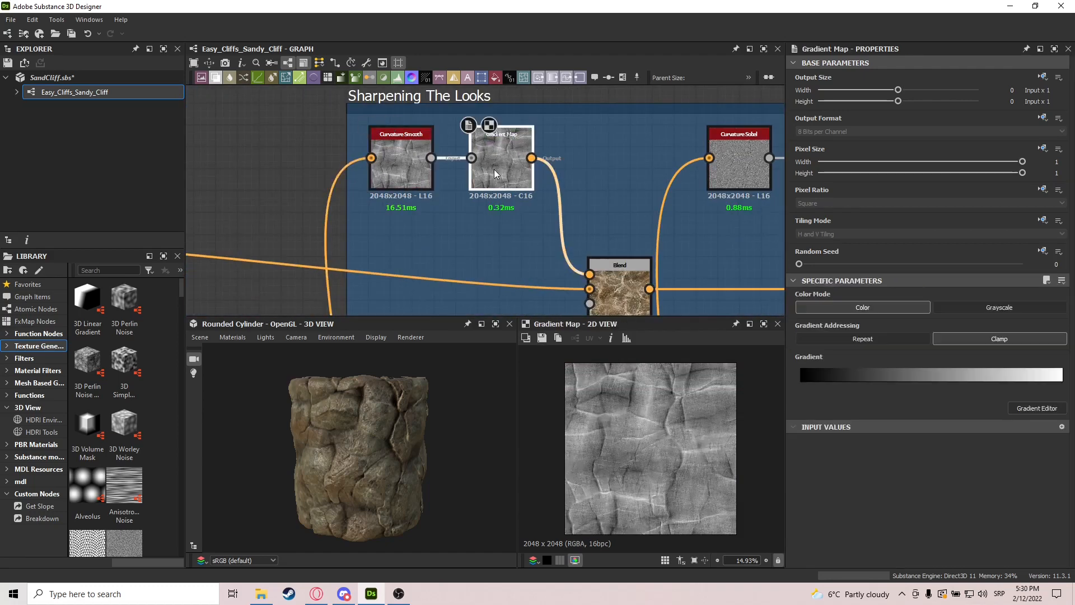
double_click(394, 171)
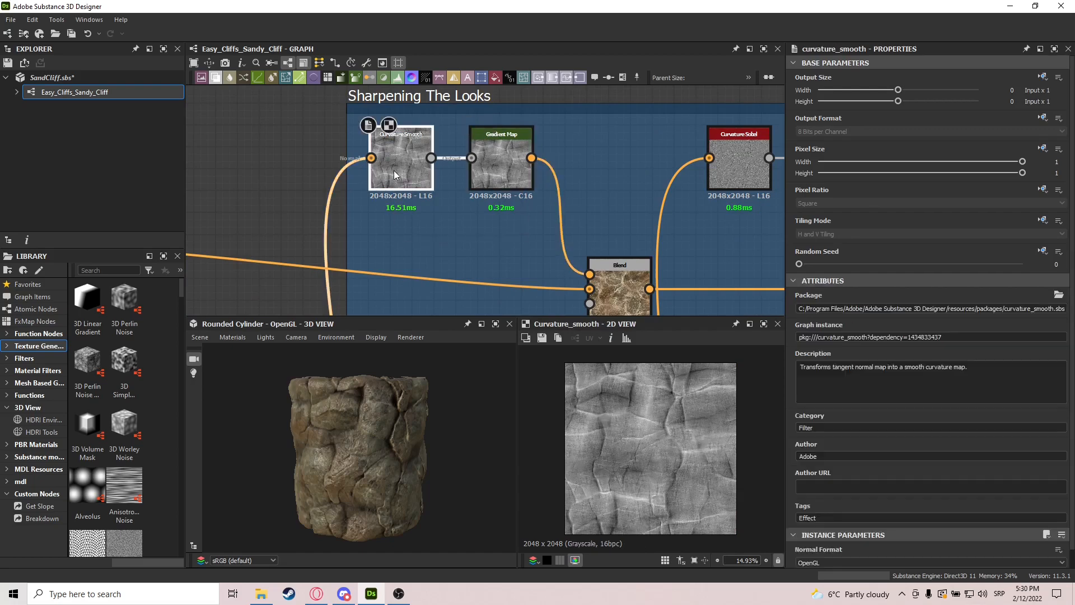
scroll(920, 411, down, 1)
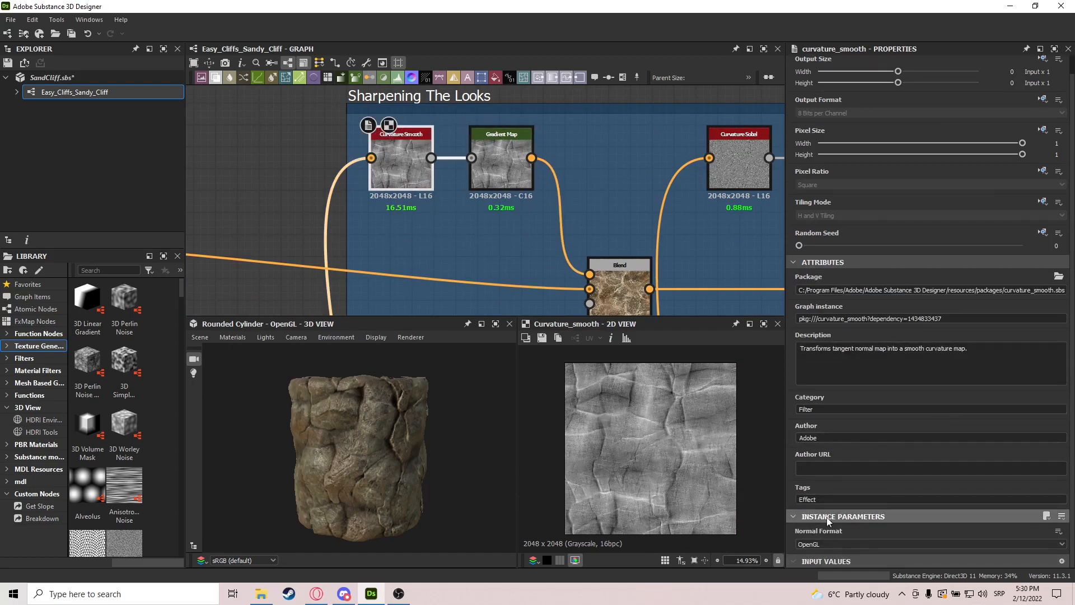
Preview the Blend that adds the smooth curvature to the color and examine it up close.
middle_drag(611, 218, 597, 185)
double_click(607, 258)
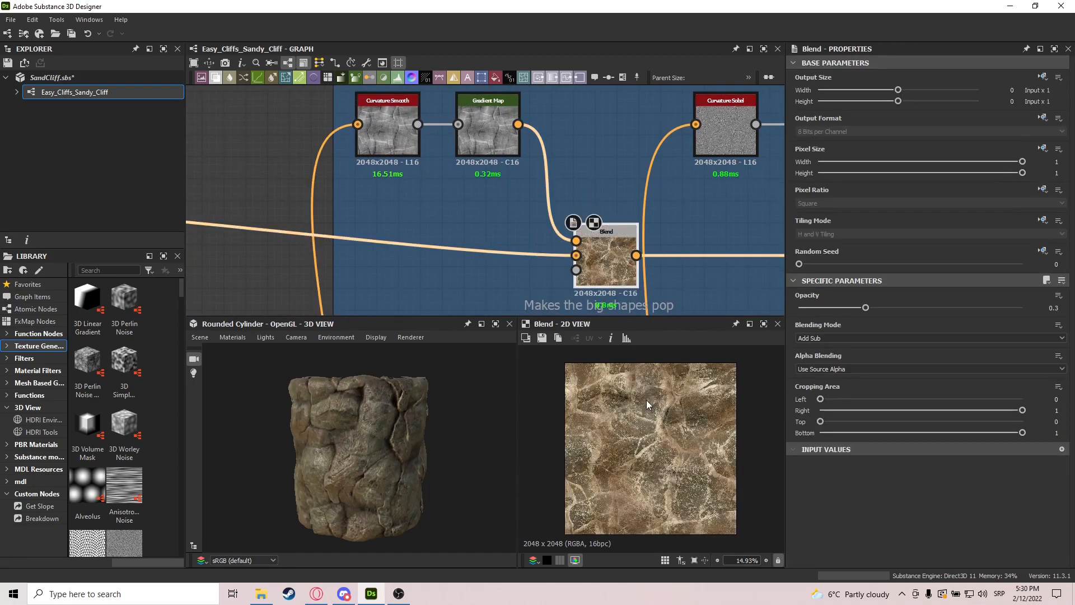
scroll(657, 421, up, 8)
Compare the final creamish colors Blend with the first sharpening Blend to judge how the big shapes change.
middle_drag(443, 312, 667, 257)
scroll(636, 419, down, 4)
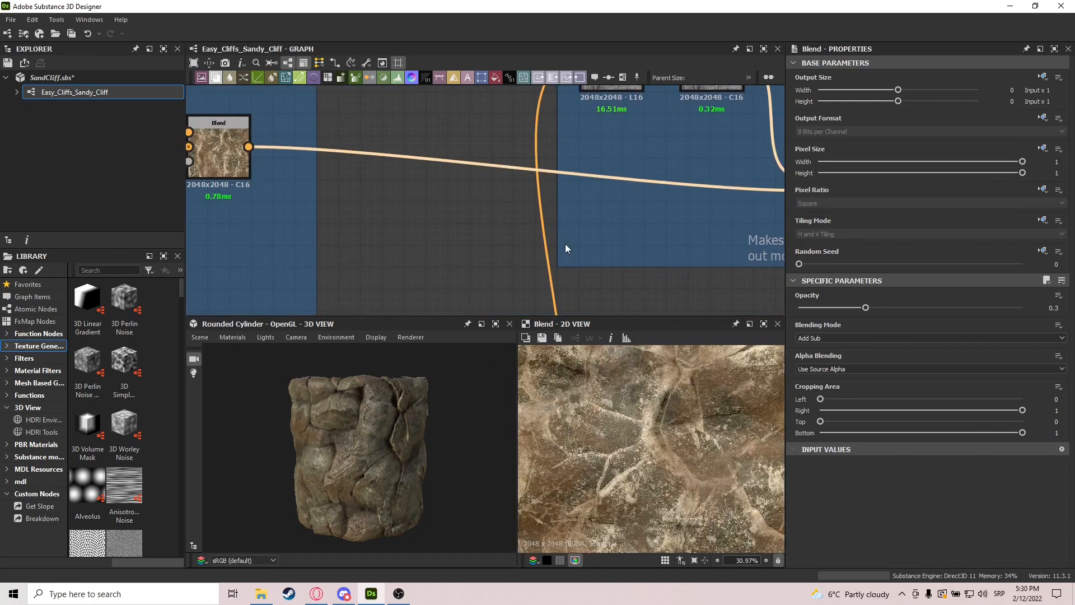
middle_drag(562, 232, 320, 233)
scroll(317, 223, down, 4)
scroll(453, 235, up, 3)
middle_drag(453, 235, 685, 240)
double_click(192, 174)
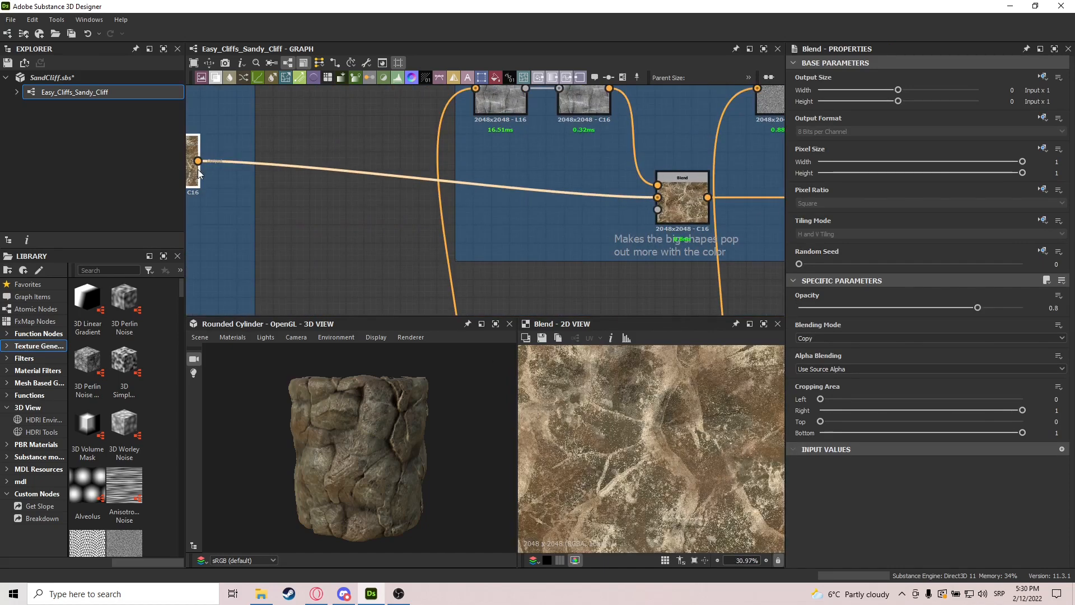
middle_drag(640, 400, 675, 455)
double_click(684, 201)
scroll(674, 455, down, 3)
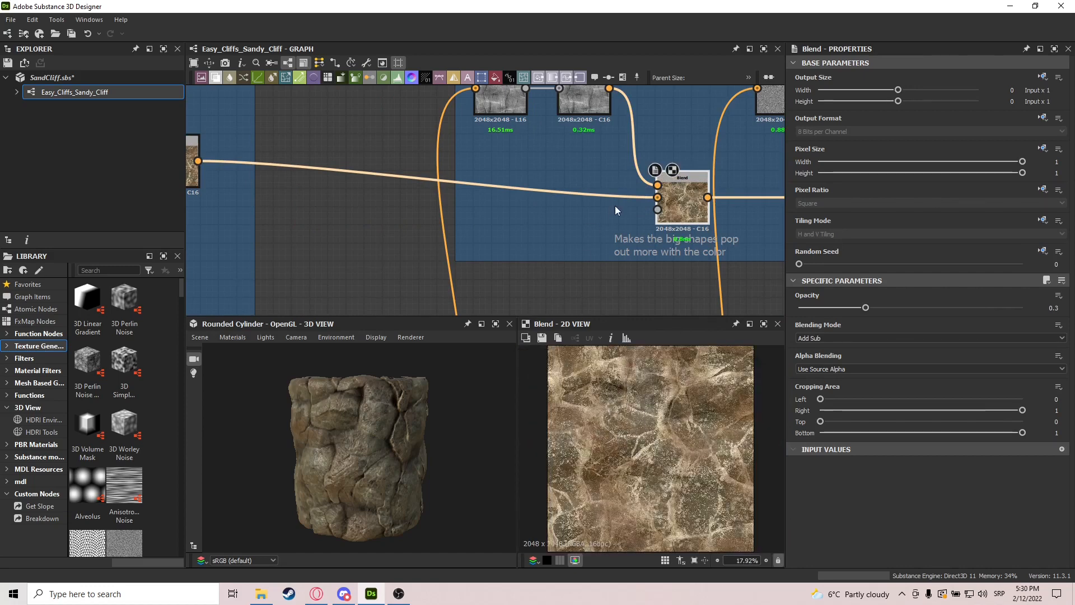
Preview the Curvature Sobel node, its Gradient Map and the second sharpening Blend they feed.
middle_drag(615, 210, 435, 173)
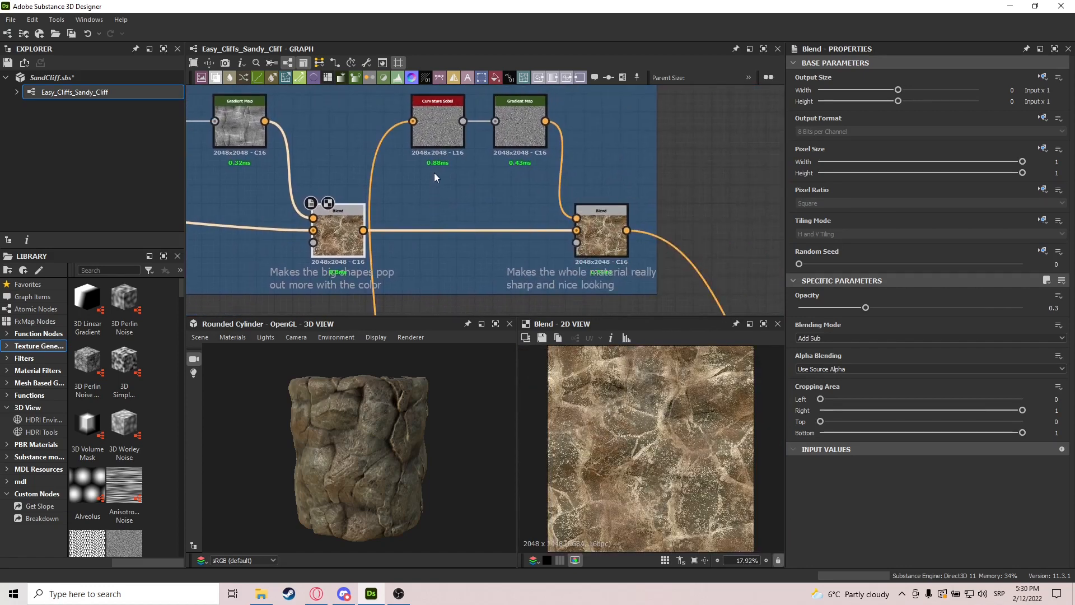
double_click(446, 135)
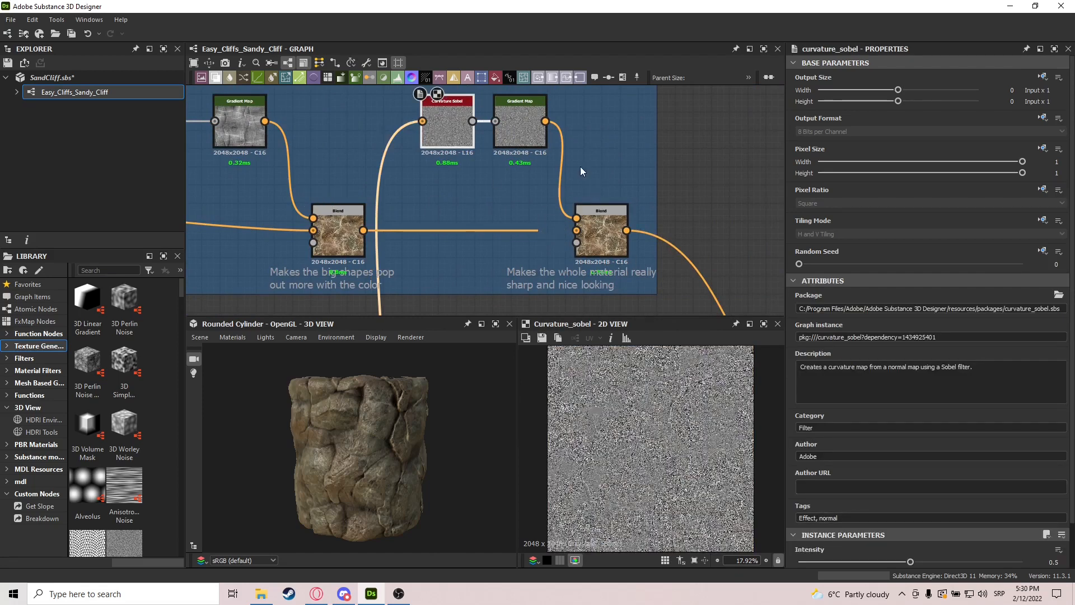
double_click(504, 117)
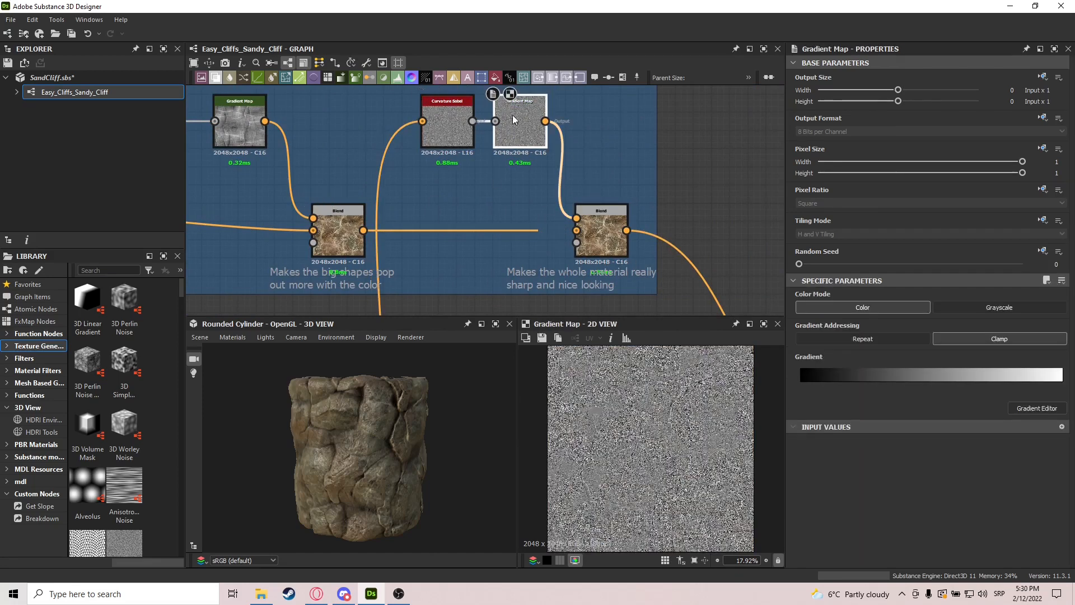
double_click(601, 226)
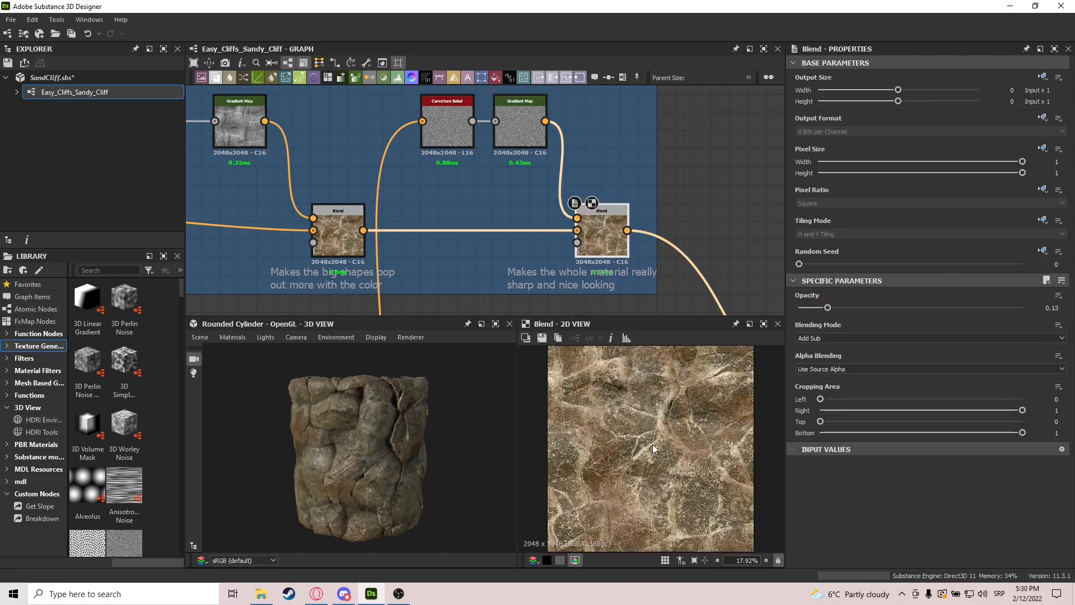
scroll(647, 418, up, 3)
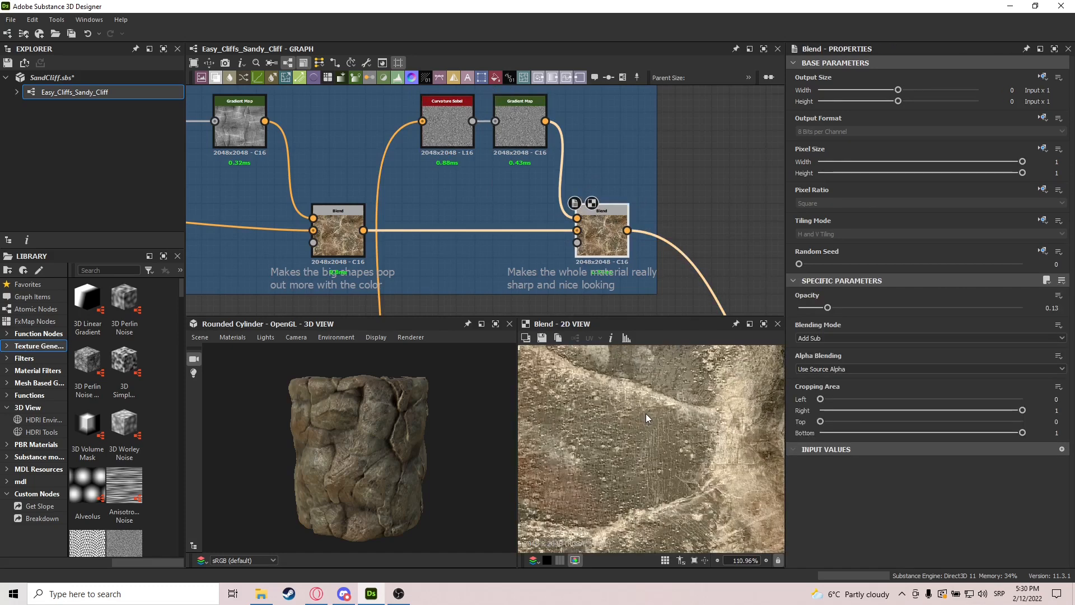
Compare the first and second sharpening Blends up close to examine the fine surface sharpness.
double_click(346, 248)
scroll(625, 423, up, 2)
click(601, 266)
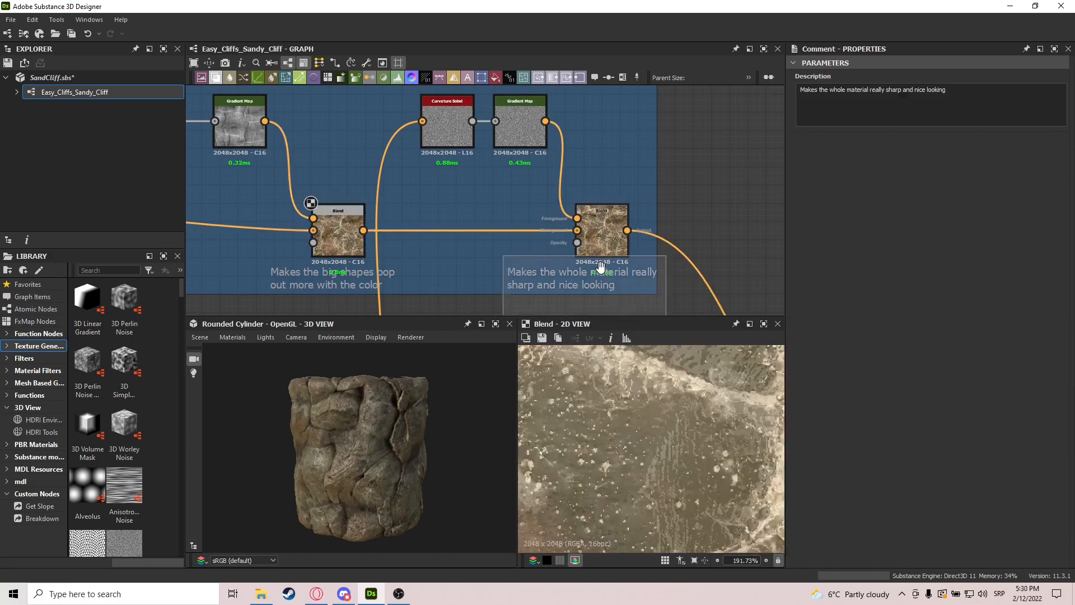
double_click(610, 247)
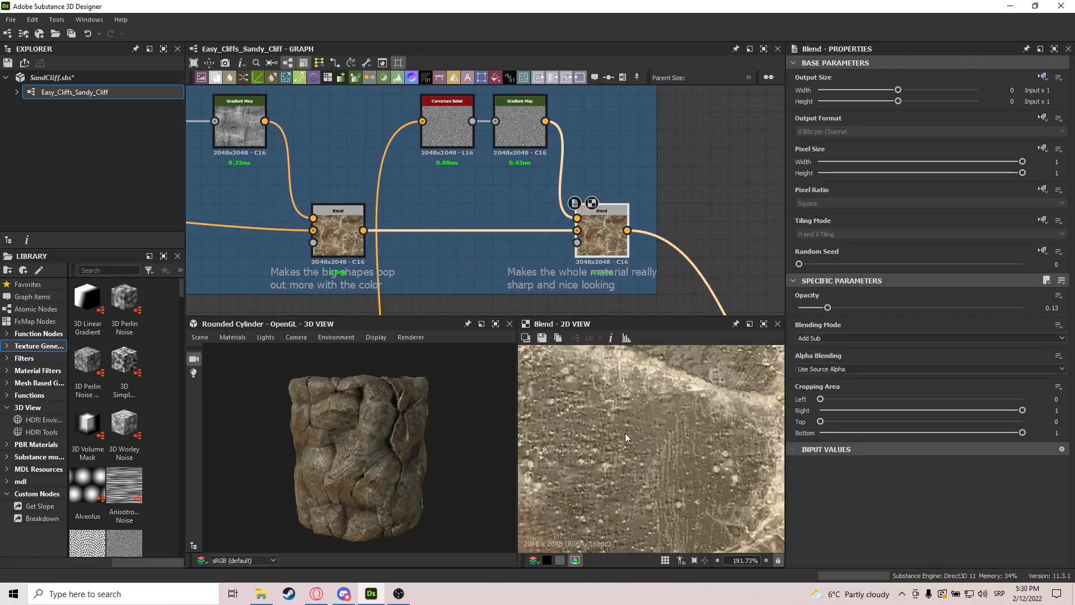
scroll(628, 442, down, 10)
scroll(630, 449, up, 6)
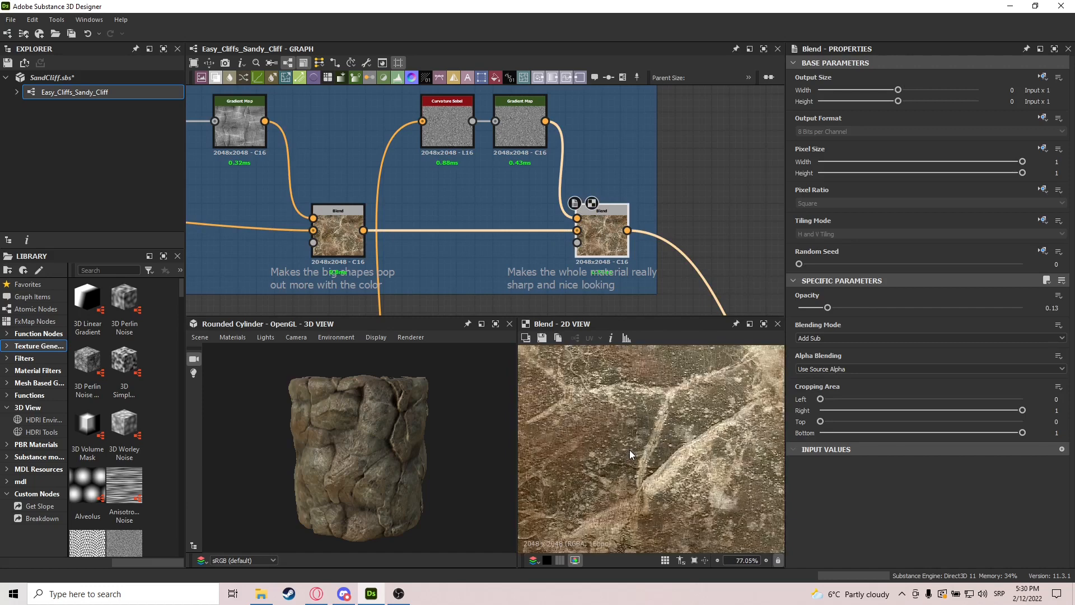
scroll(629, 450, down, 9)
Follow the sharpened color result through the graph to the base color output node.
scroll(529, 164, down, 5)
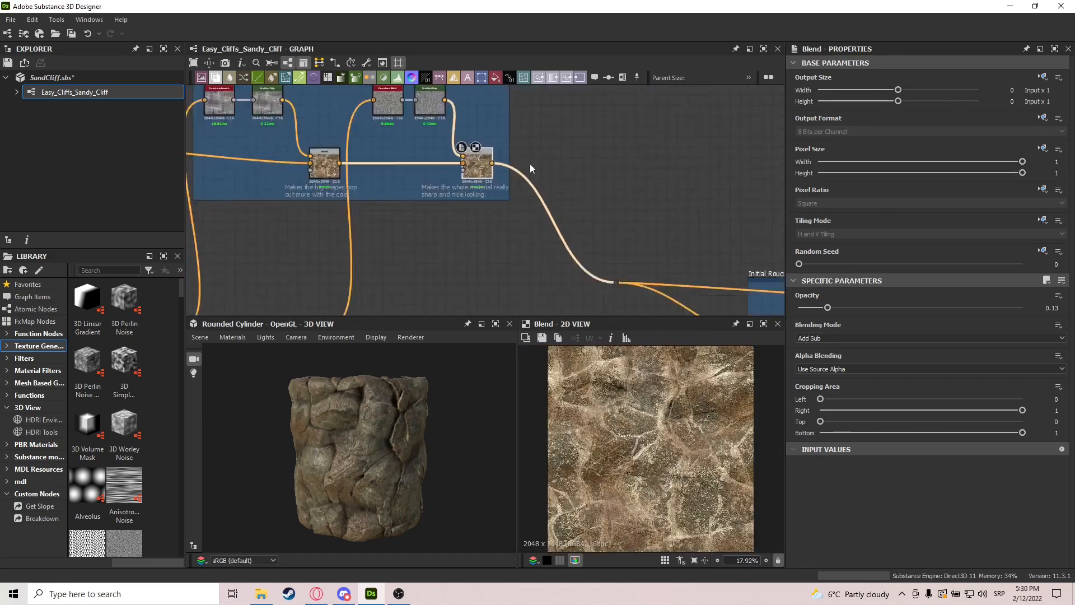
middle_drag(686, 228, 483, 218)
scroll(483, 218, down, 2)
middle_drag(681, 214, 636, 222)
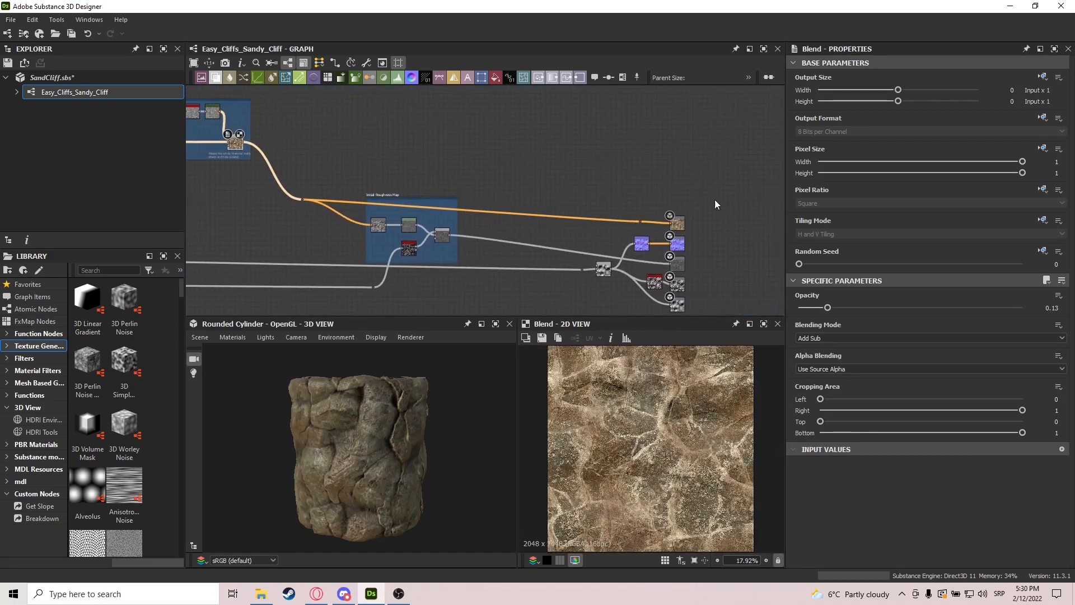
drag(709, 195, 619, 225)
Look over the Initial Roughness Map frame and the color connection that feeds it.
middle_drag(400, 217, 601, 190)
scroll(483, 191, up, 4)
scroll(432, 186, up, 1)
scroll(448, 177, down, 2)
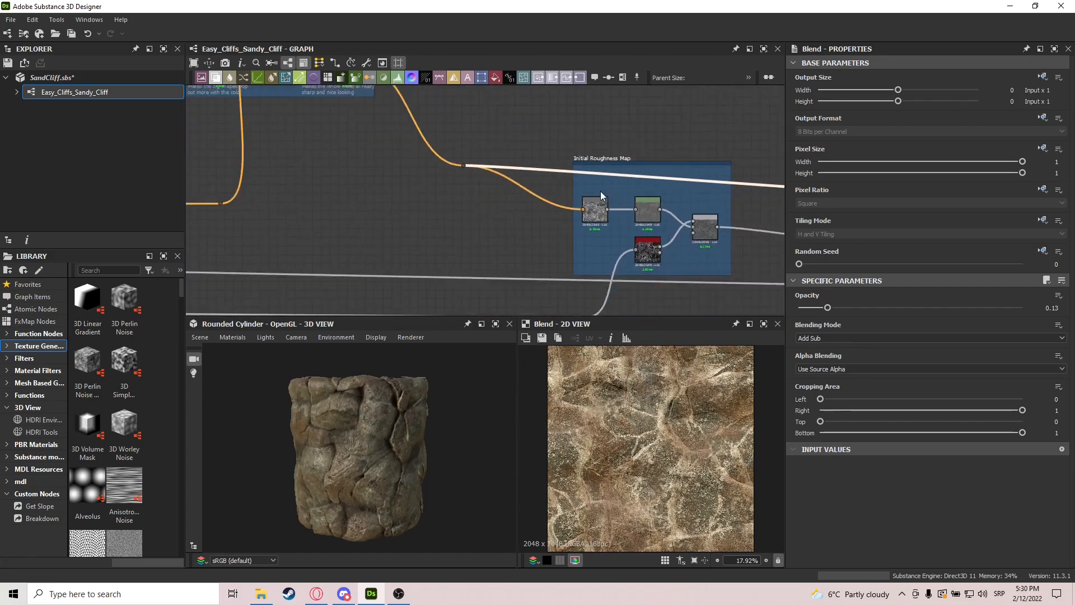
middle_drag(495, 156, 346, 177)
click(381, 151)
drag(381, 152, 645, 303)
Preview the Grayscale Conversion node in the Initial Roughness Map frame and trace its color input.
scroll(479, 264, up, 3)
middle_drag(479, 263, 437, 190)
double_click(378, 136)
scroll(378, 137, down, 3)
middle_drag(347, 109, 578, 210)
scroll(577, 216, up, 5)
scroll(689, 243, up, 3)
middle_drag(689, 243, 469, 129)
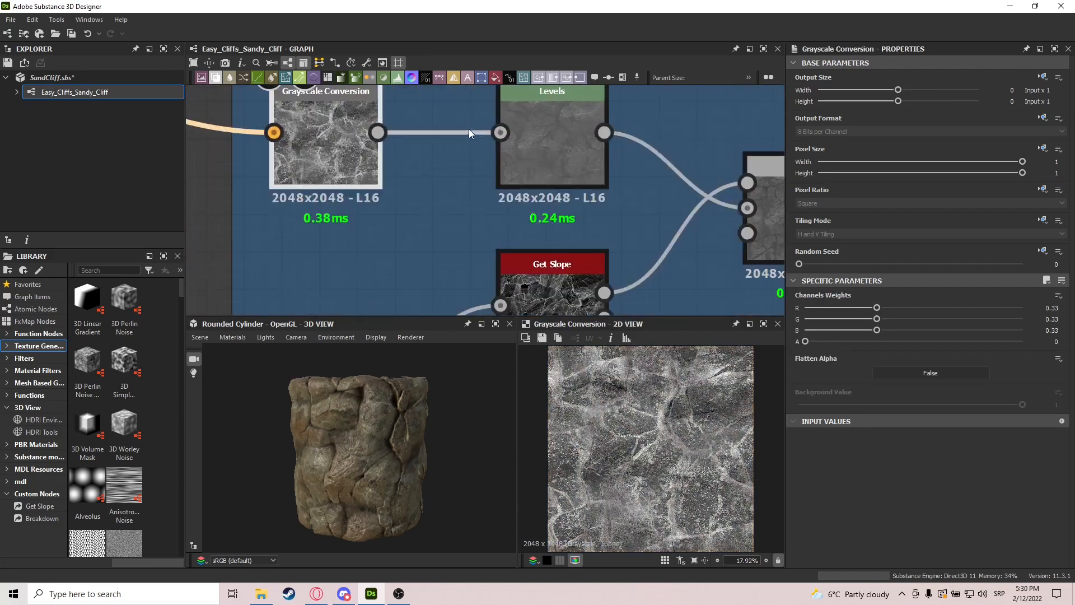
Preview the roughness map's Levels node and rotate the 3D cylinder to examine the surface response.
double_click(539, 132)
middle_drag(631, 235, 533, 226)
scroll(532, 226, down, 2)
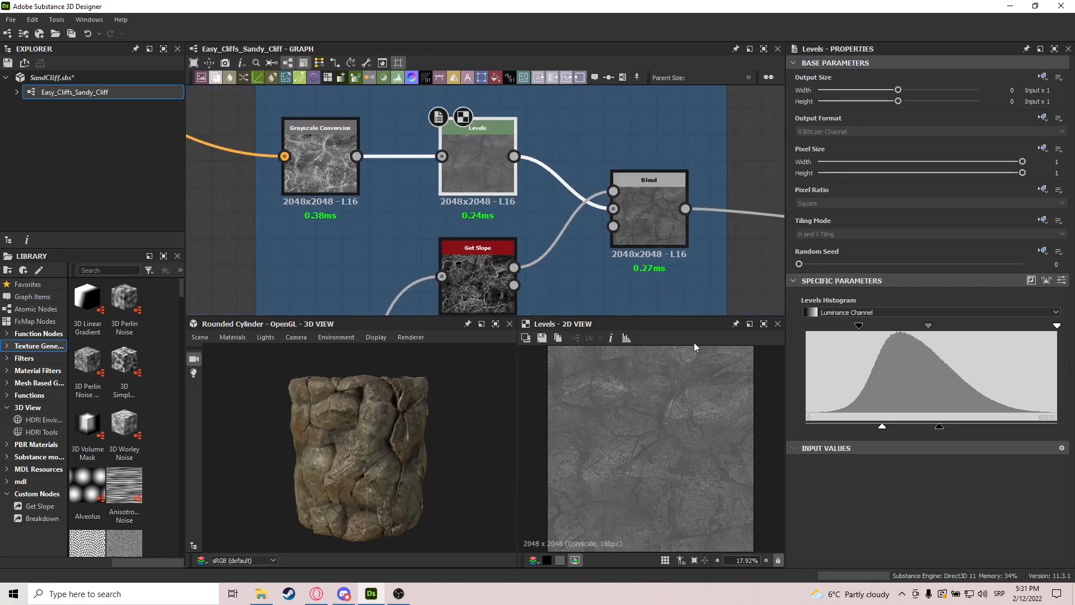
drag(428, 418, 600, 431)
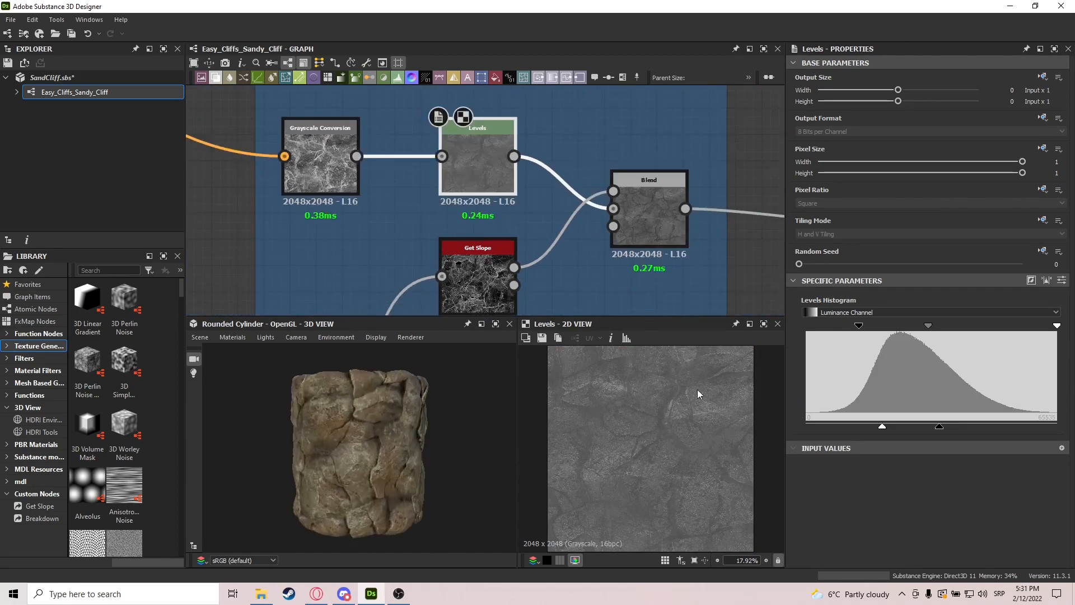
scroll(530, 217, down, 4)
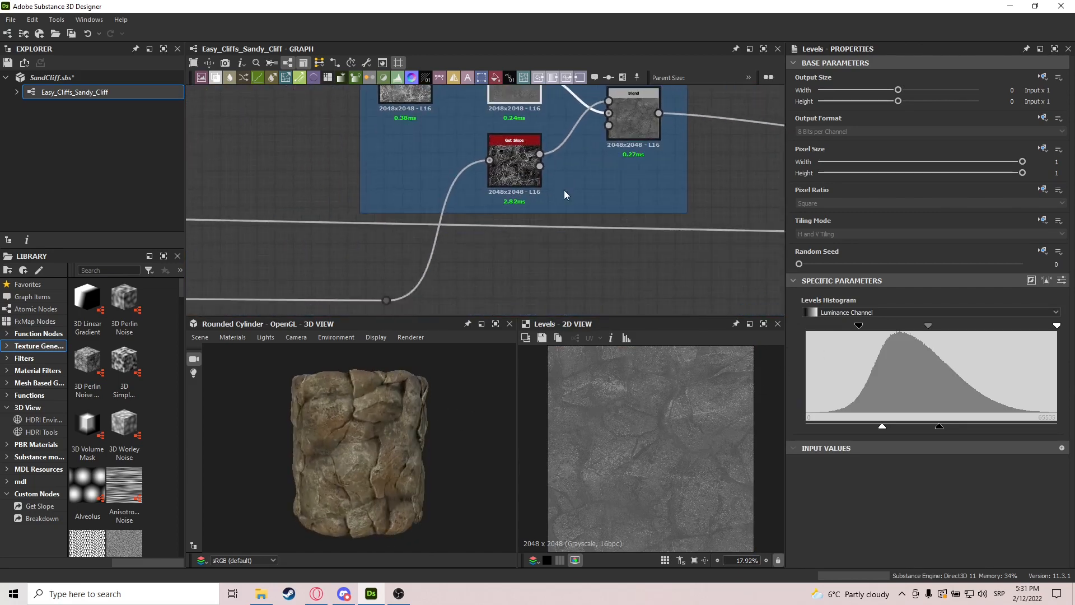
Preview the Blend node combining Levels and Get Slope in the Initial Roughness Map frame and examine its texture up close.
click(622, 150)
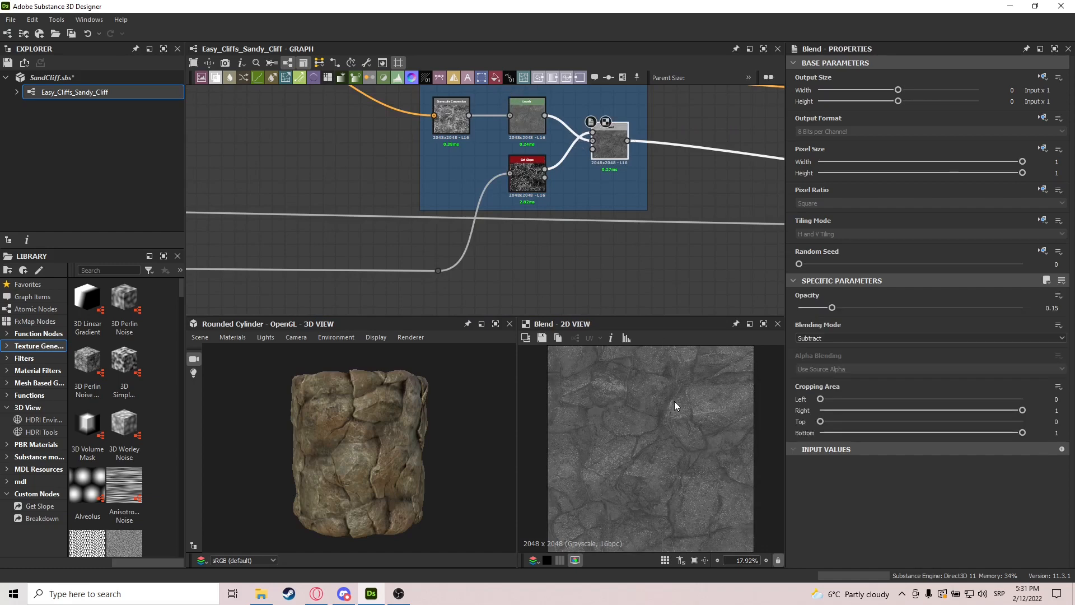
scroll(670, 411, up, 1)
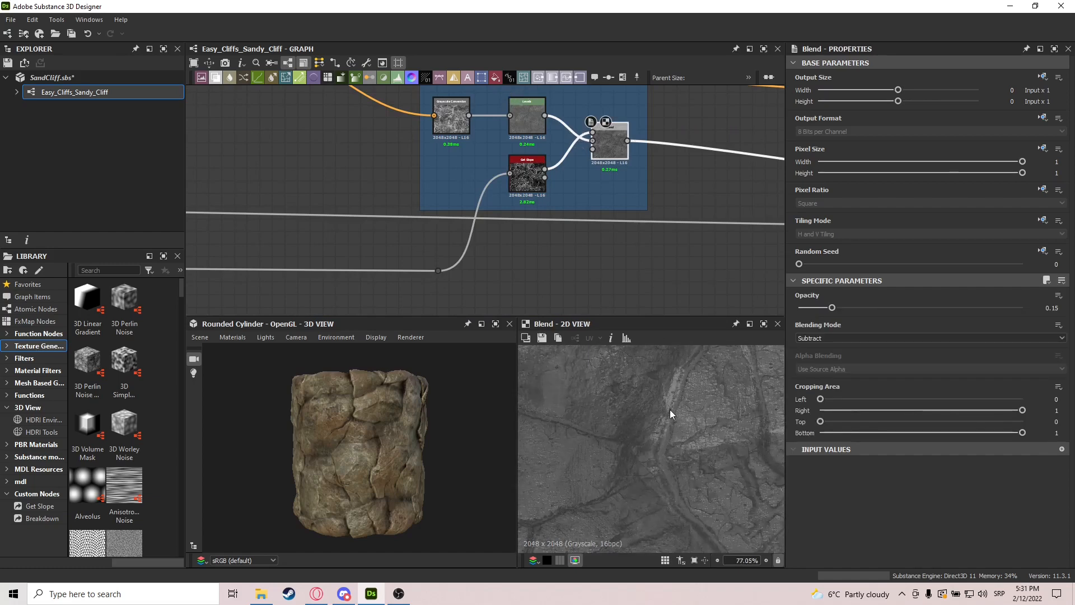
middle_drag(684, 248, 617, 260)
scroll(617, 261, down, 2)
scroll(665, 395, down, 4)
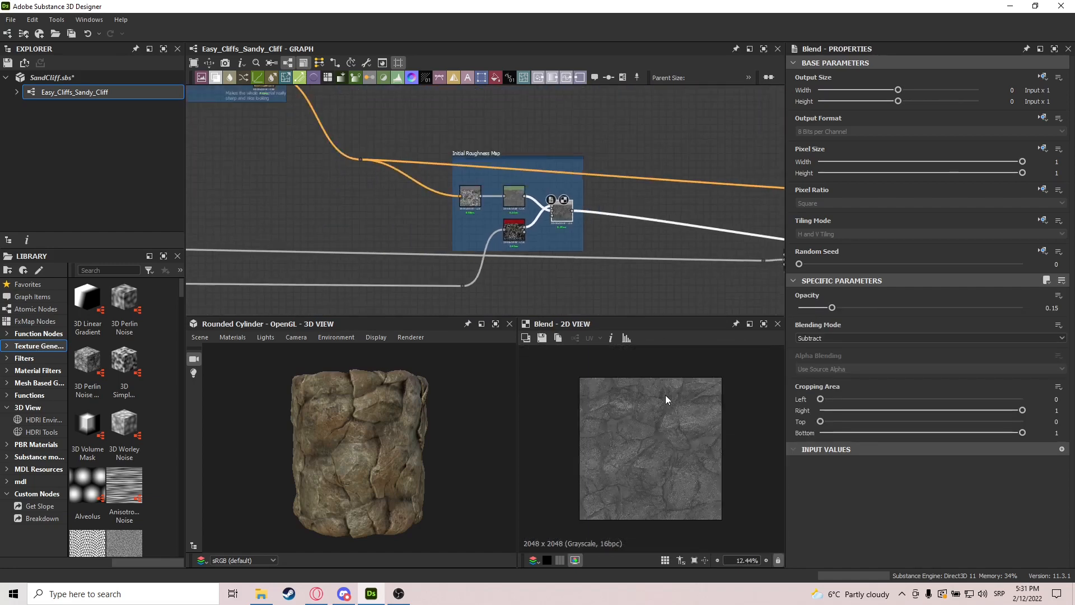
Trace the roughness Blend result to its output node and look over the whole material graph.
middle_drag(640, 220, 487, 213)
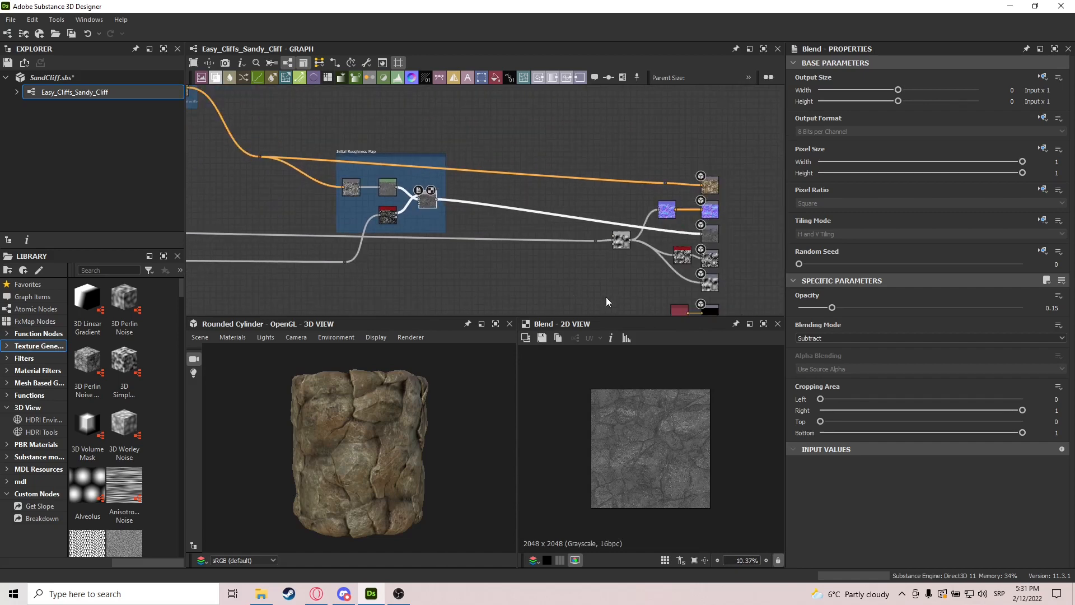
scroll(541, 228, down, 1)
scroll(452, 211, up, 2)
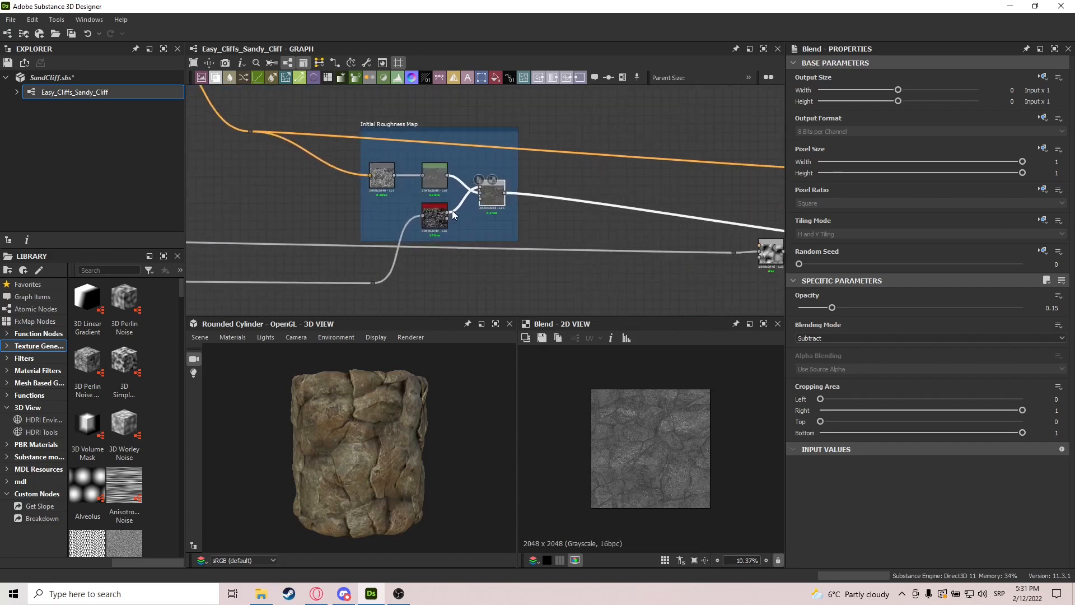
scroll(492, 193, down, 5)
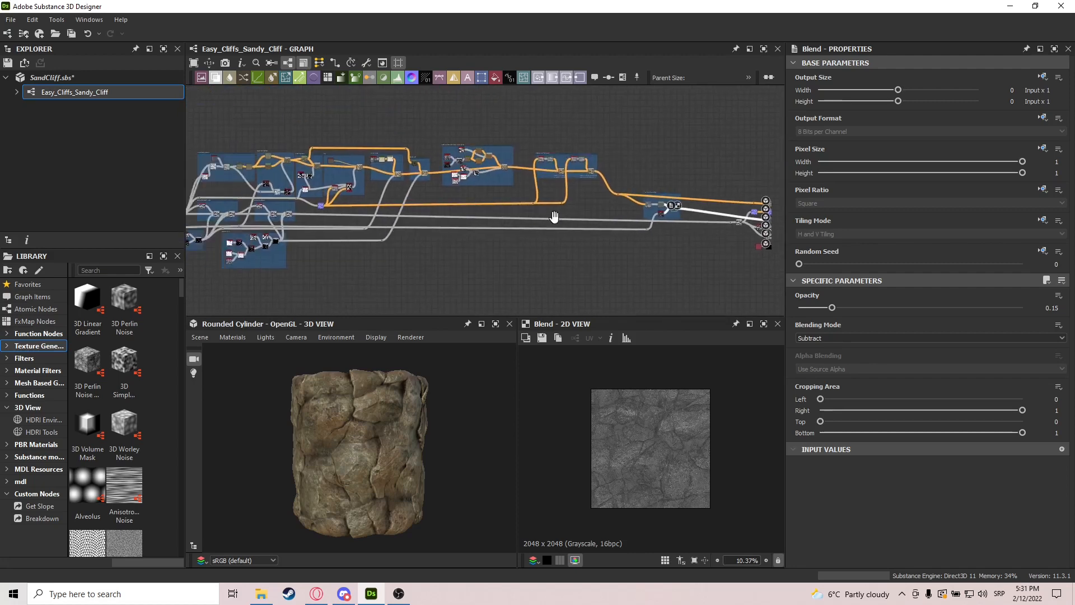
scroll(557, 229, down, 1)
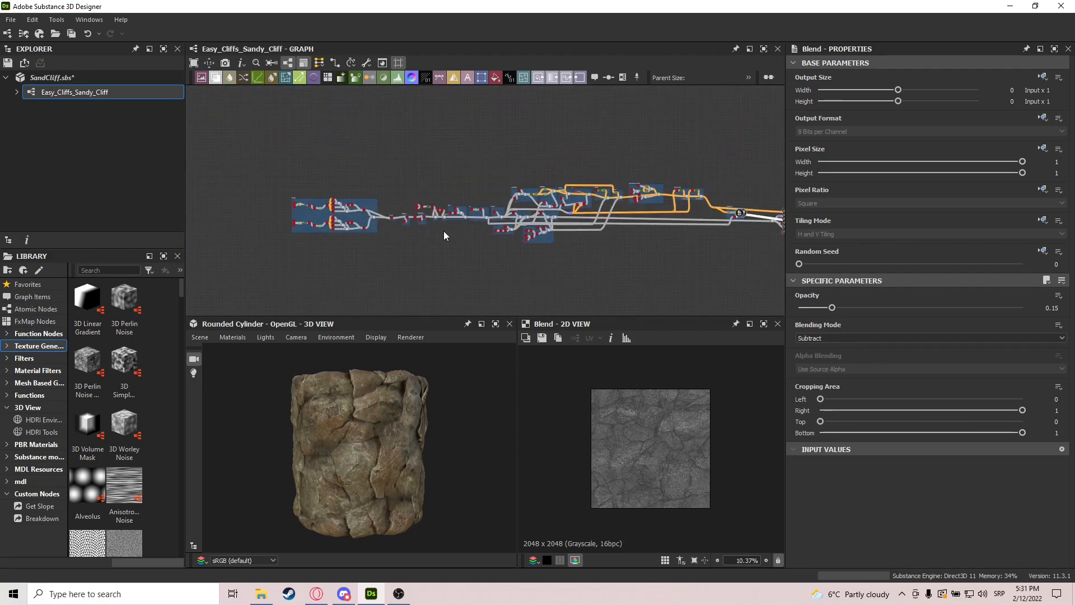